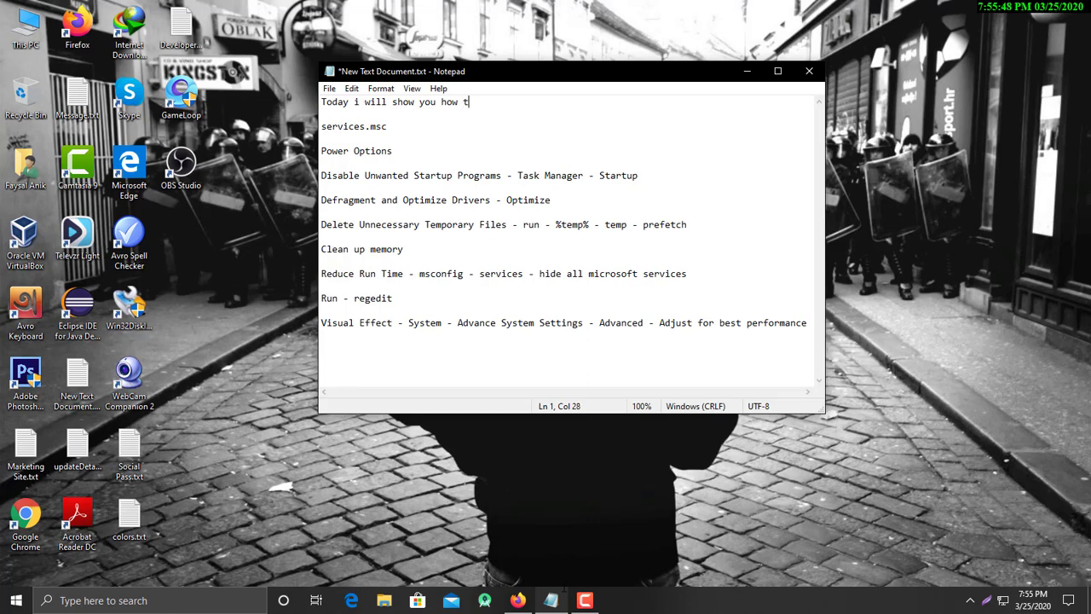
Complete the note's first line as "Today i will show you how to speed up your windows 10", minimise the note and refresh the desktop.
type("o speed up your wi")
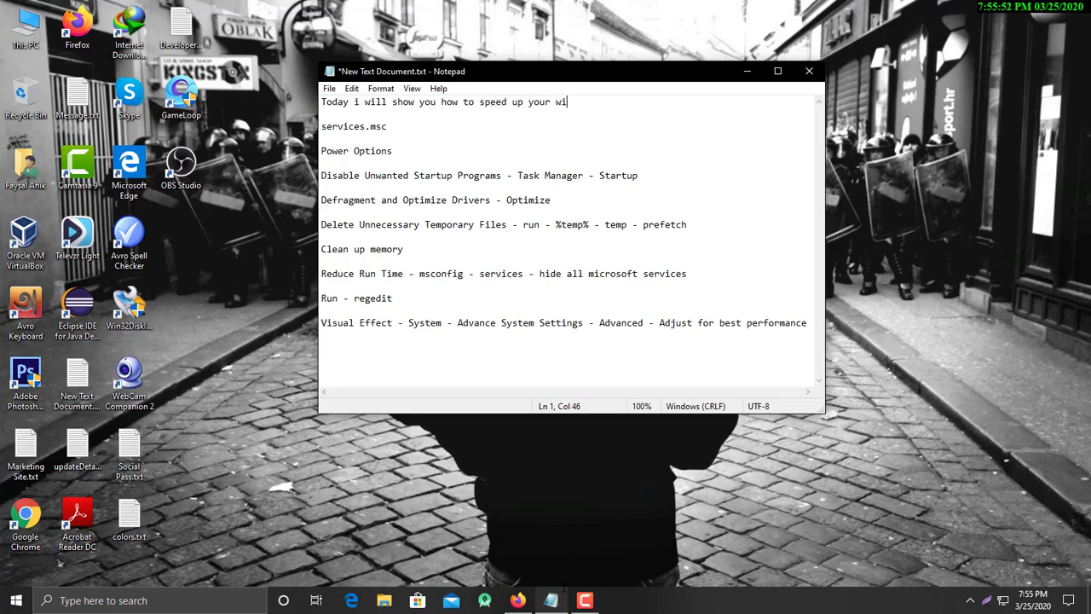
type("ndows 10")
left_click(740, 77)
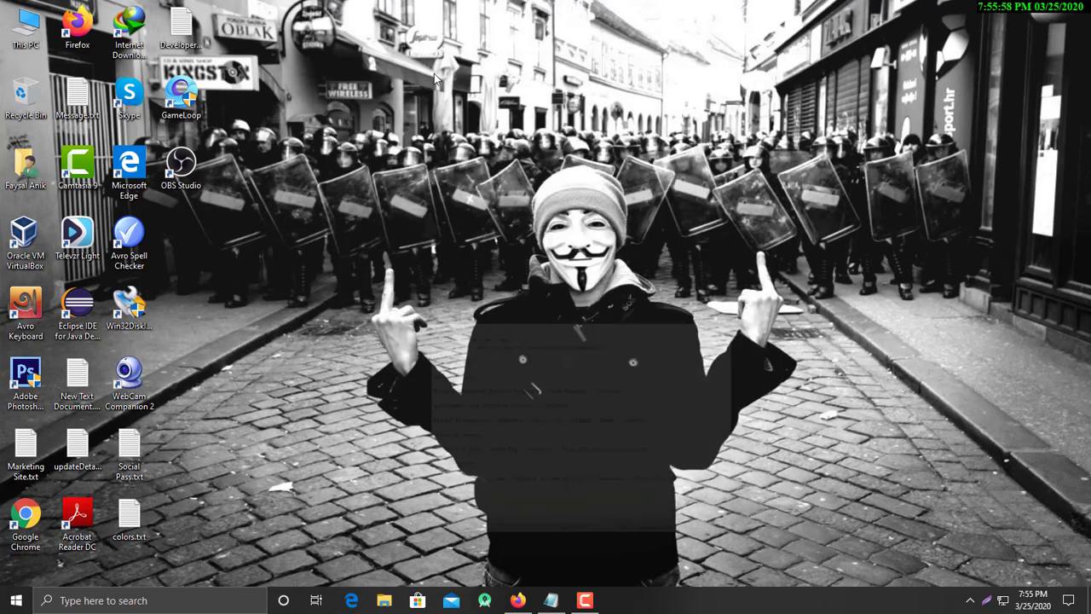
right_click(436, 72)
left_click(465, 114)
Search Windows for "power op", open the power plan editor and bring up the plan's advanced power settings.
left_click(159, 602)
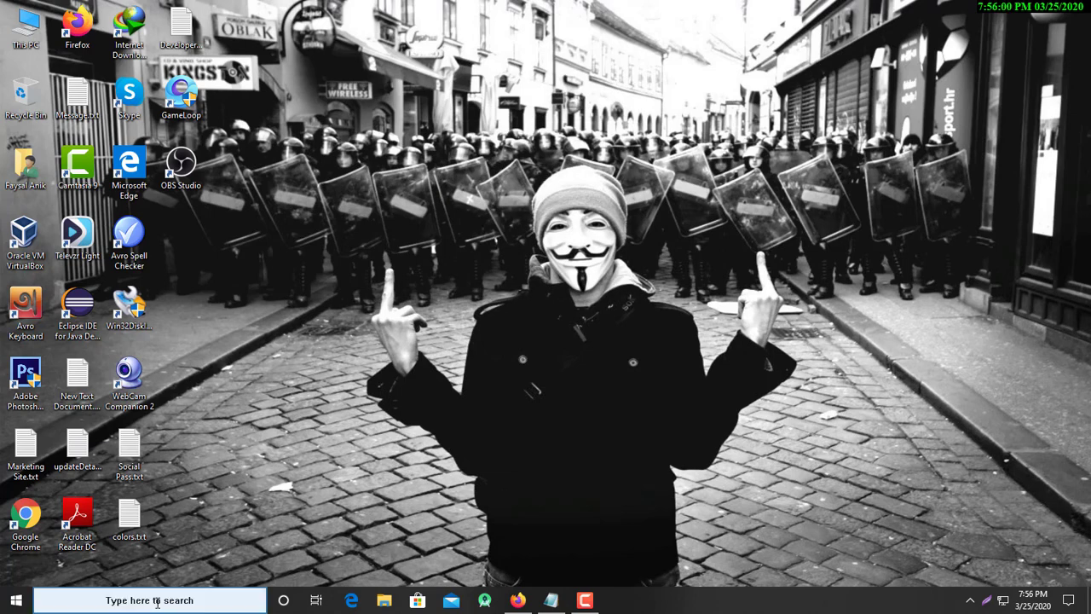
type("power")
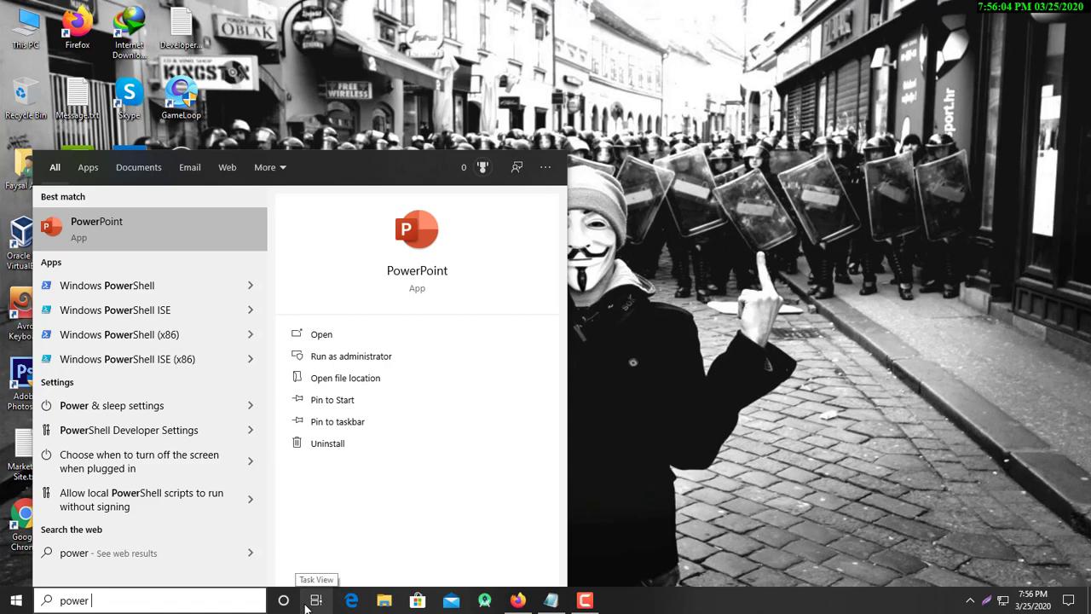
type(" op")
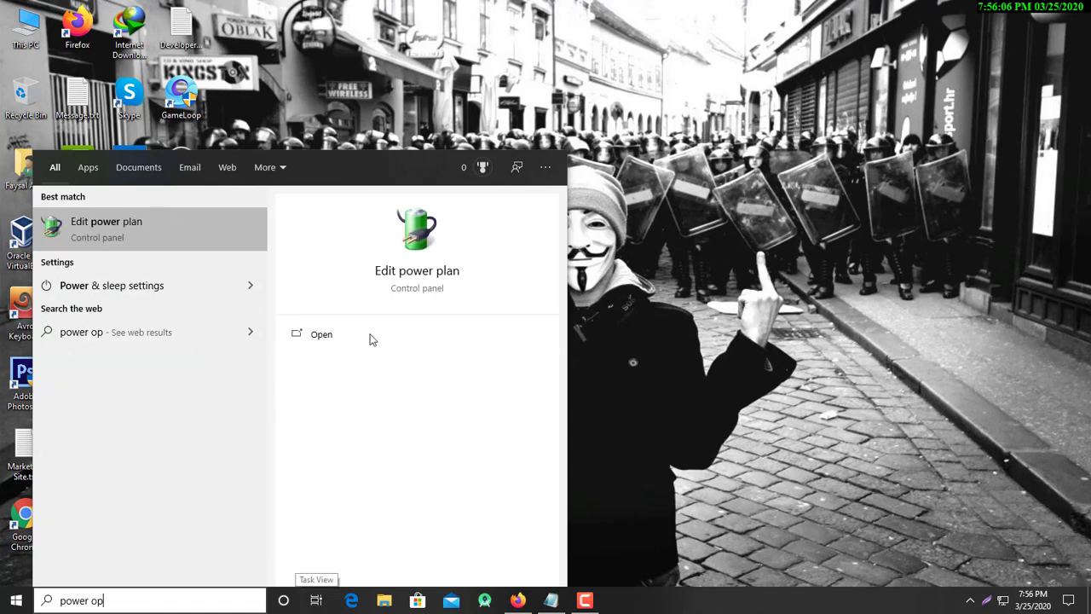
left_click(110, 238)
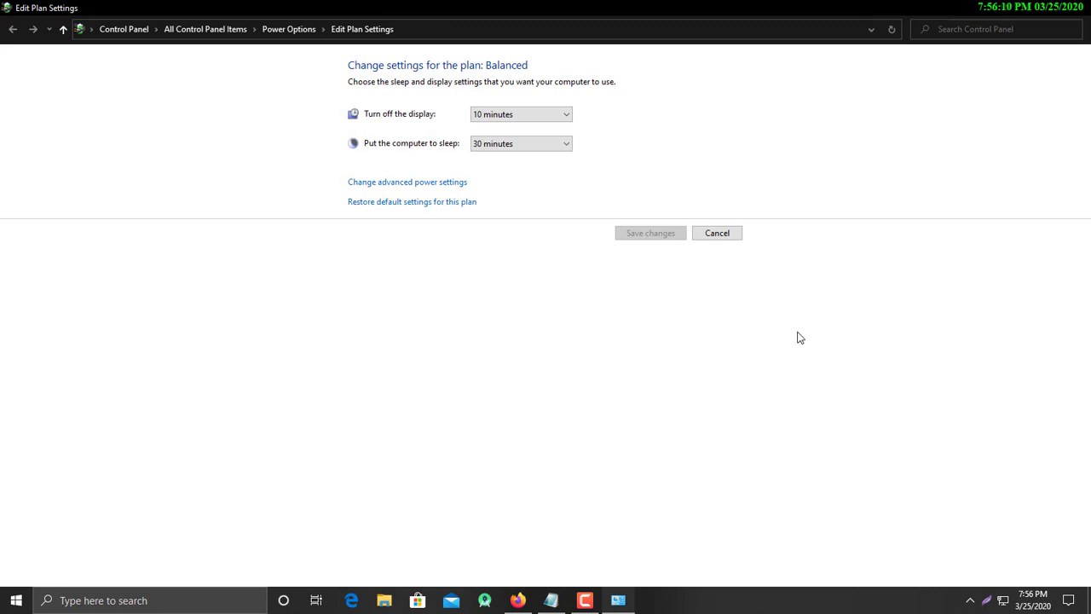
left_click(438, 184)
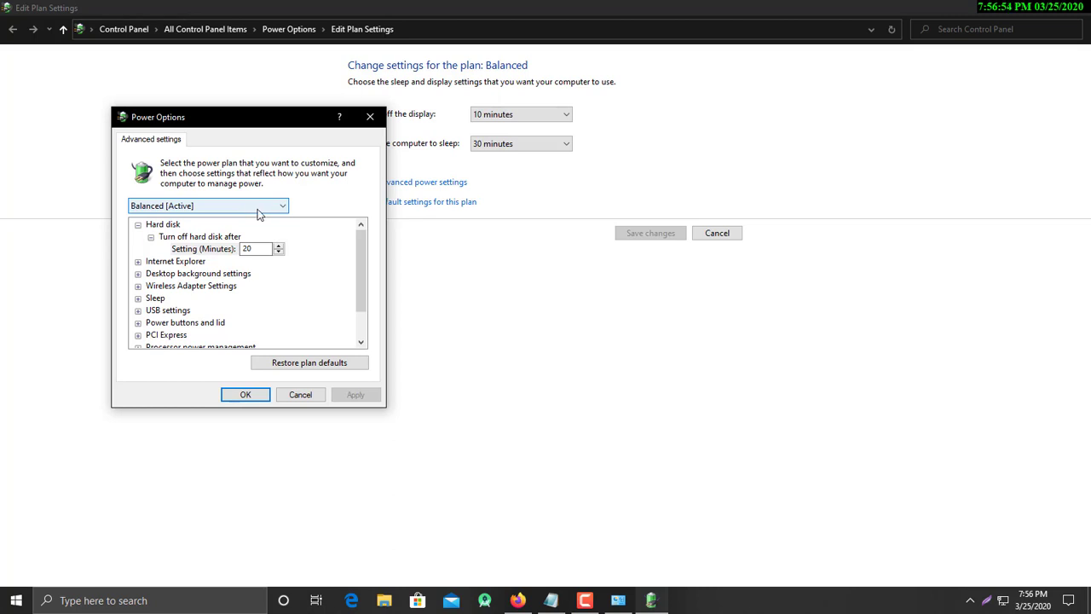
Choose the High performance power plan, confirm the Power Options dialog and minimise the plan settings window.
left_click(259, 214)
left_click(190, 232)
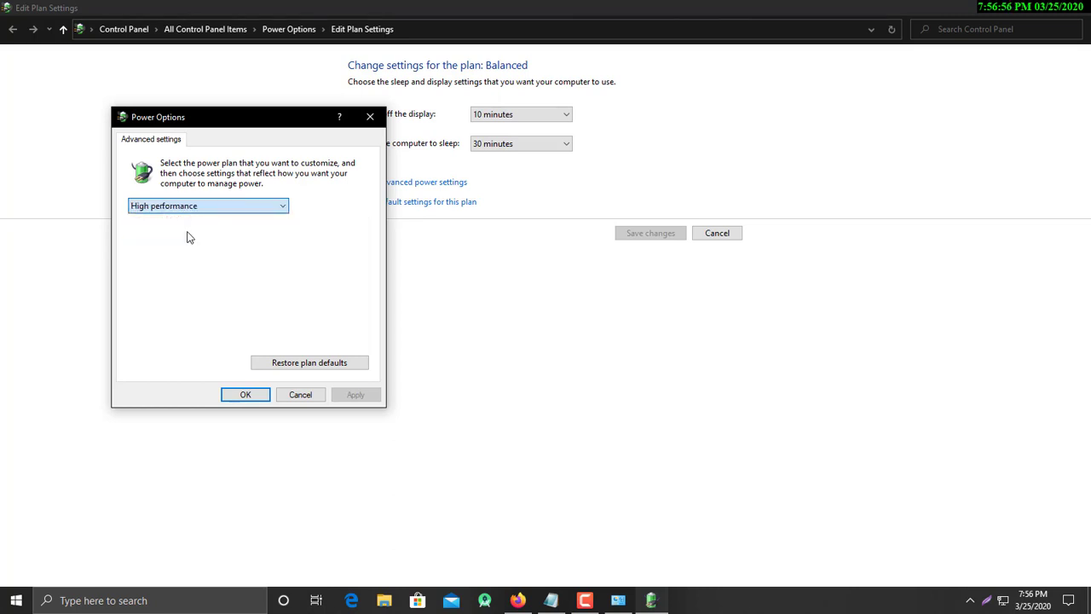
left_click(239, 394)
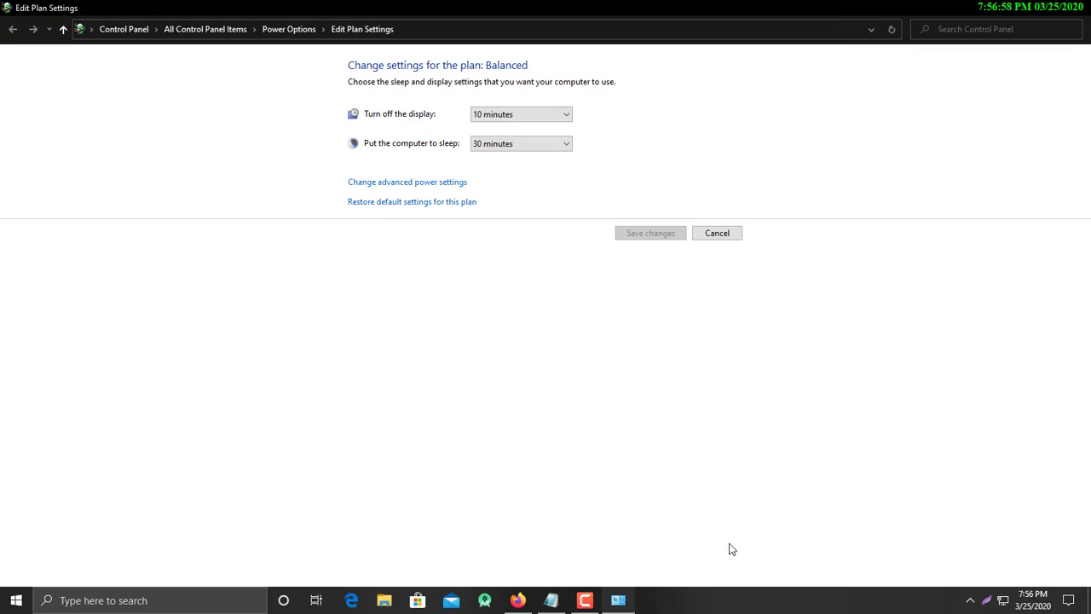
left_click(619, 600)
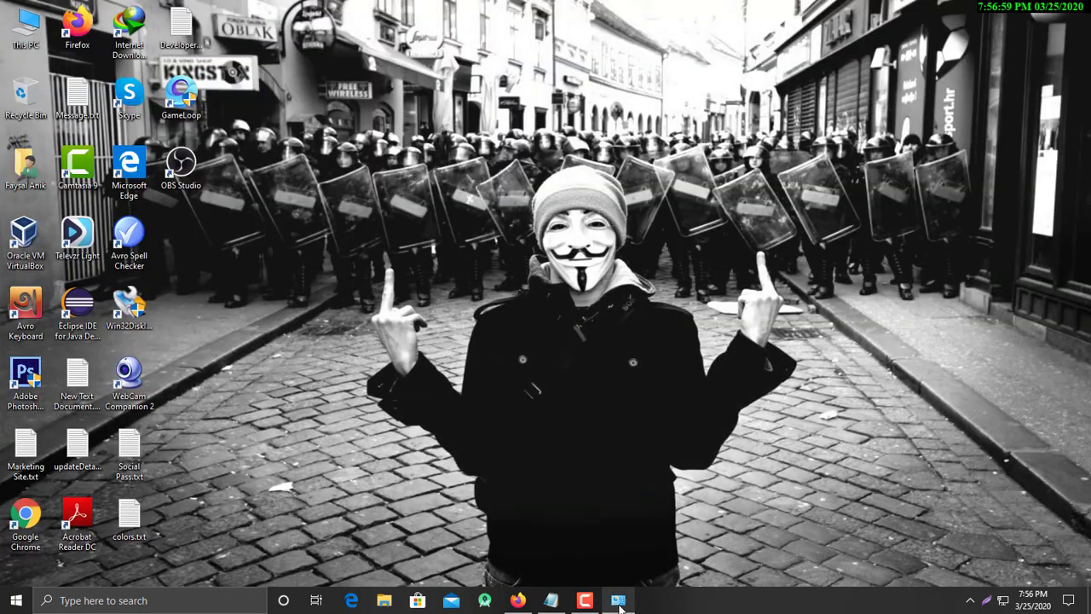
Refresh the desktop twice.
right_click(473, 171)
right_click(464, 175)
left_click(472, 208)
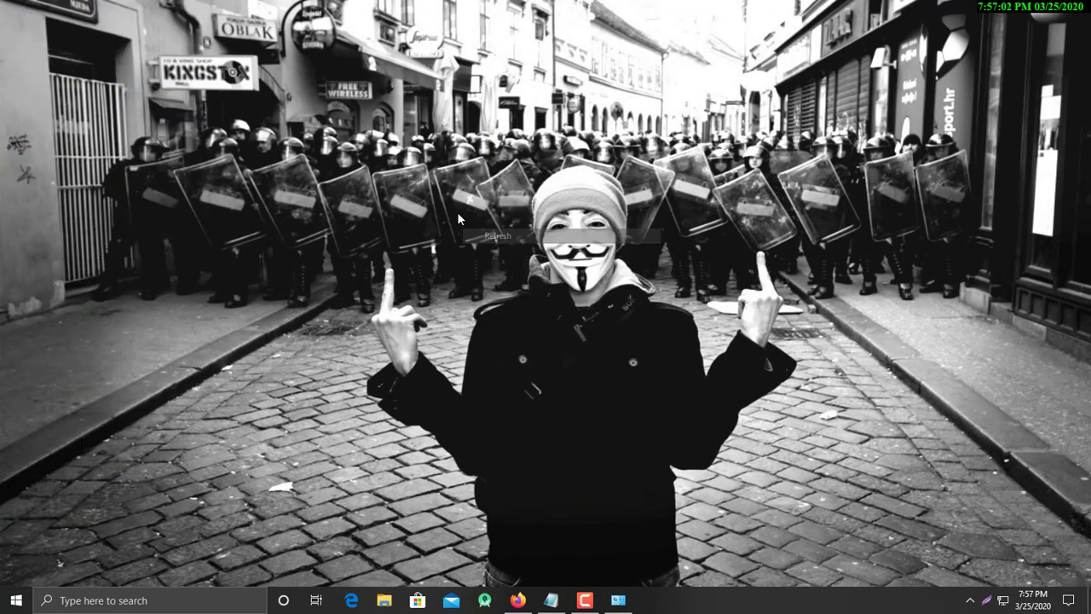
right_click(457, 211)
left_click(489, 246)
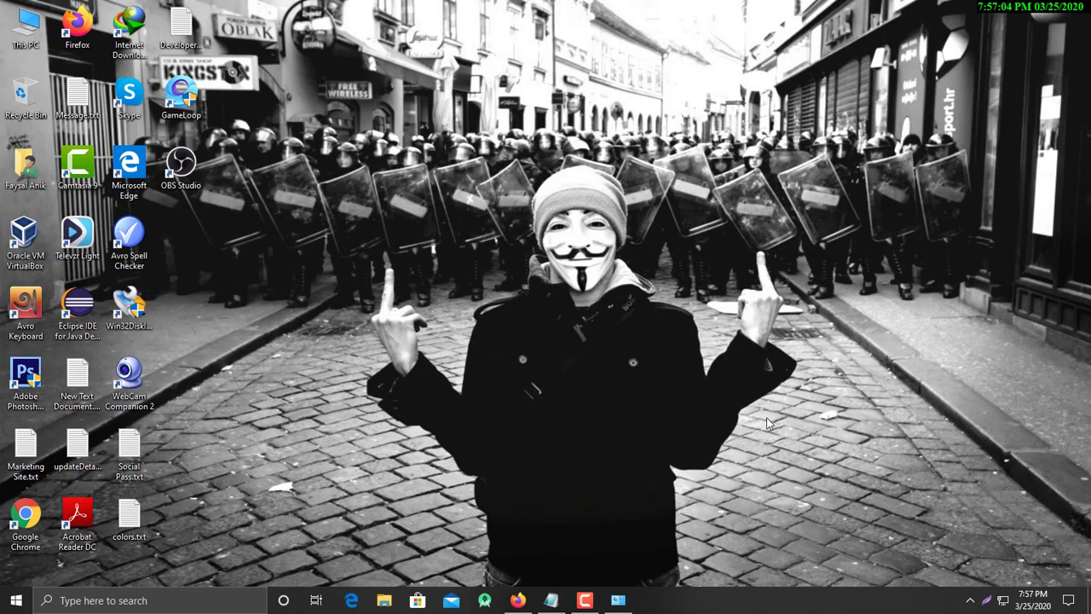
Check the list of speed-up tips in the Notepad document, minimise it and refresh the desktop again.
left_click(551, 600)
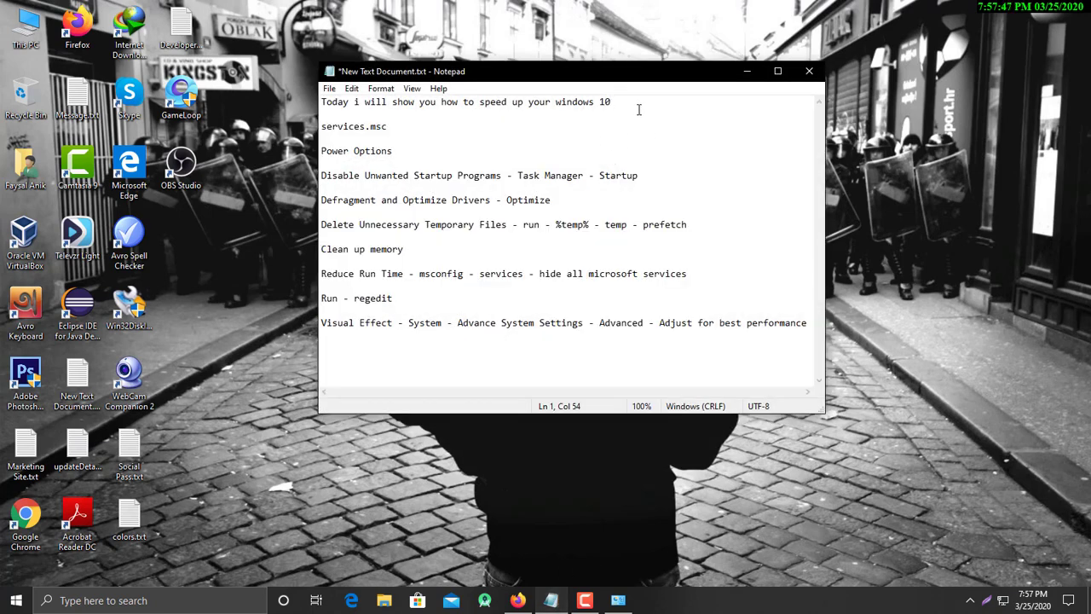
left_click(747, 71)
right_click(355, 164)
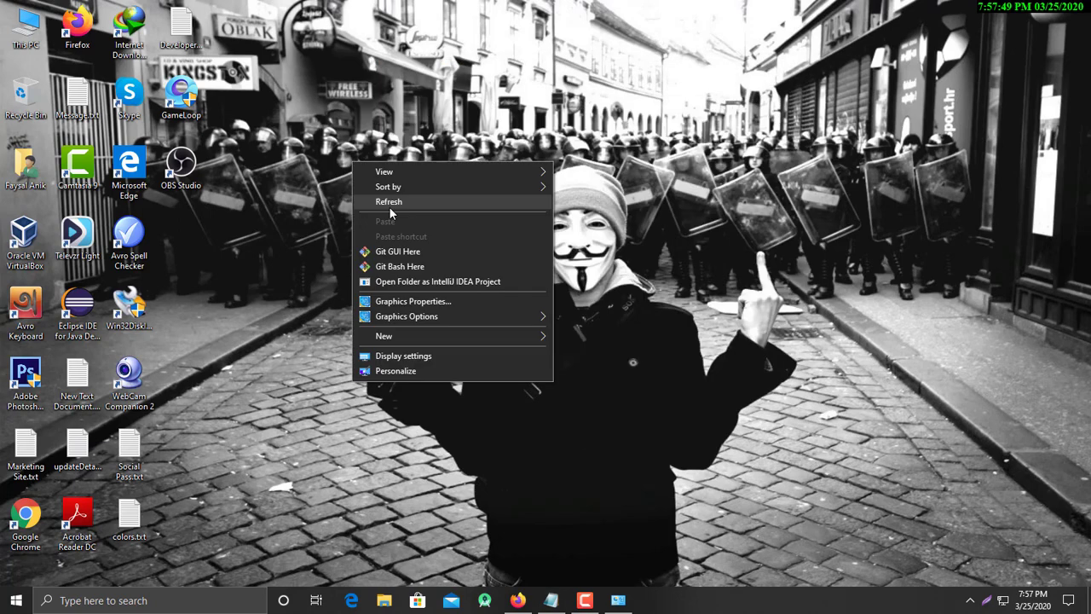
left_click(390, 205)
right_click(338, 187)
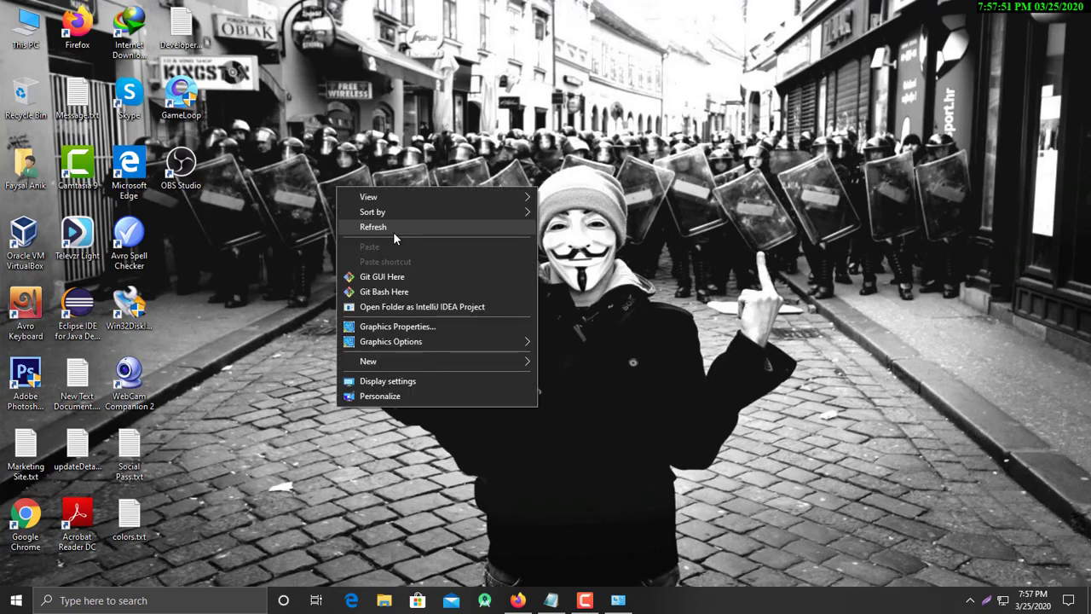
left_click(390, 230)
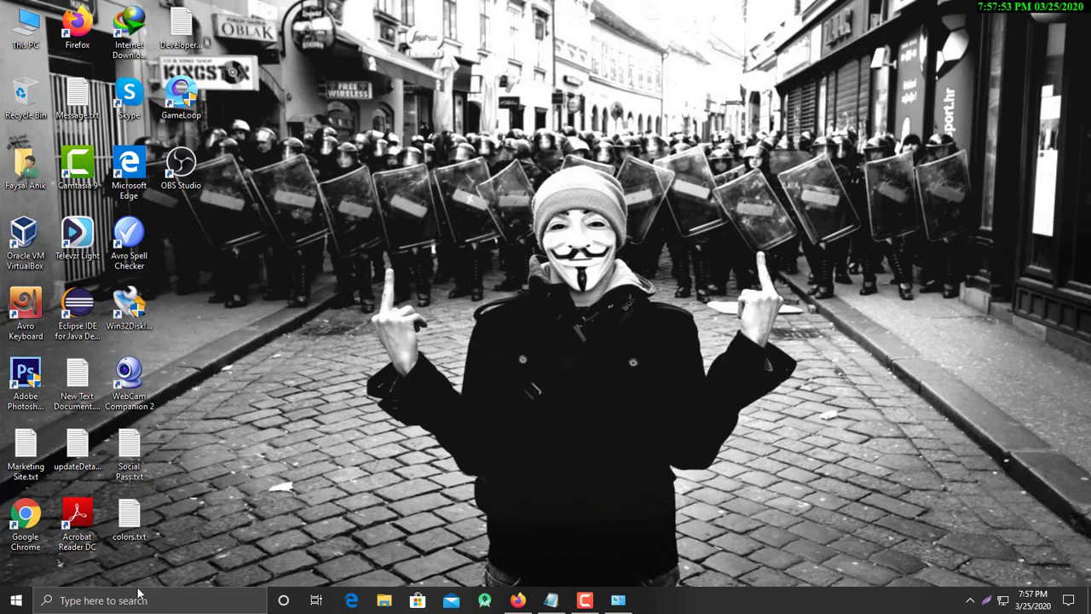
Open Task Manager, maximise its window and show the list of startup programs.
right_click(15, 600)
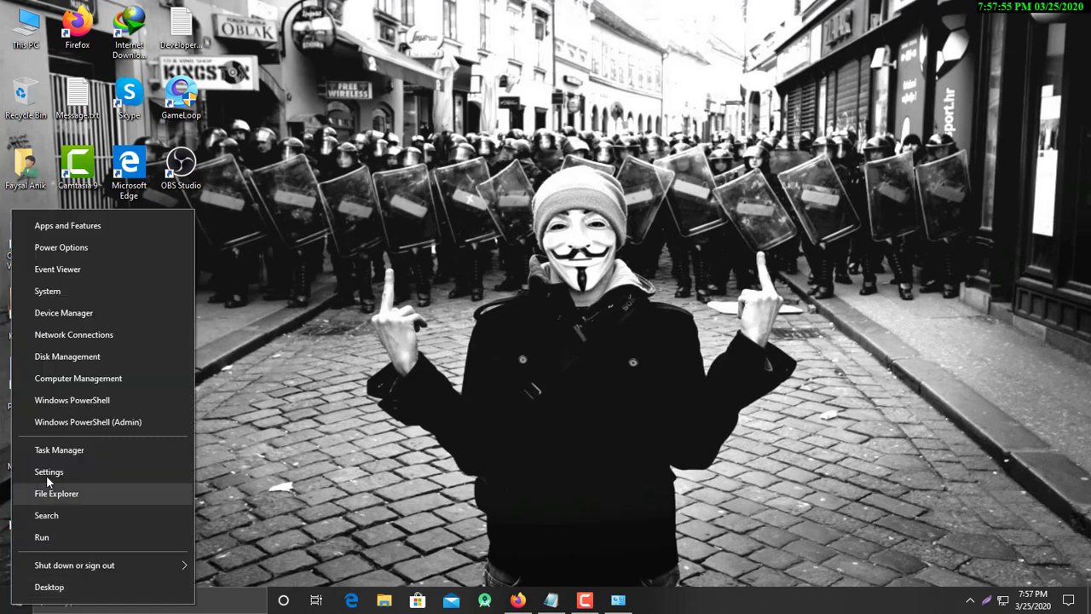
left_click(54, 450)
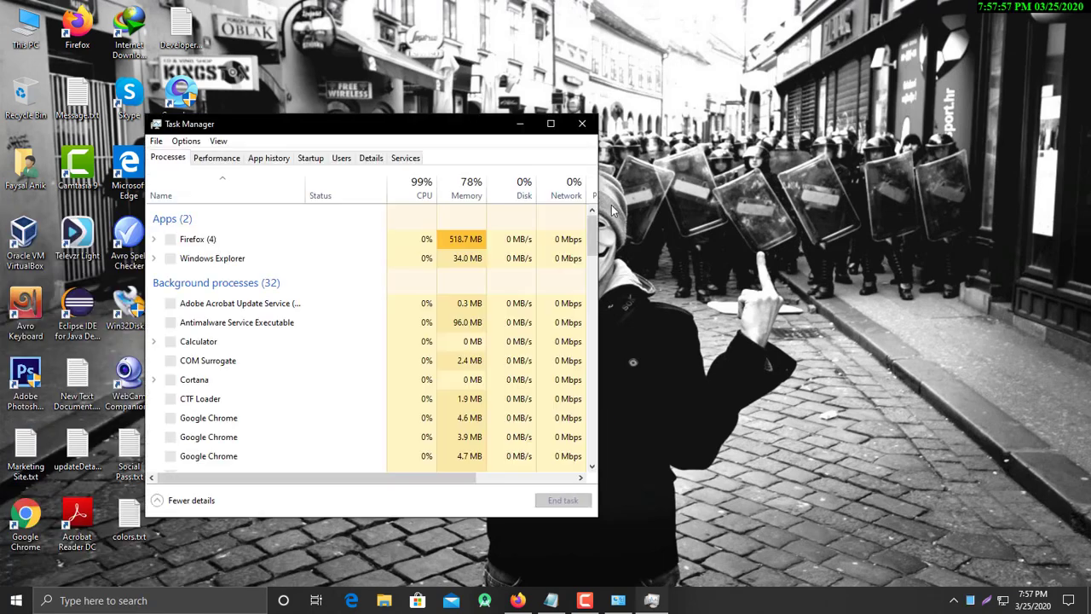
left_click(551, 124)
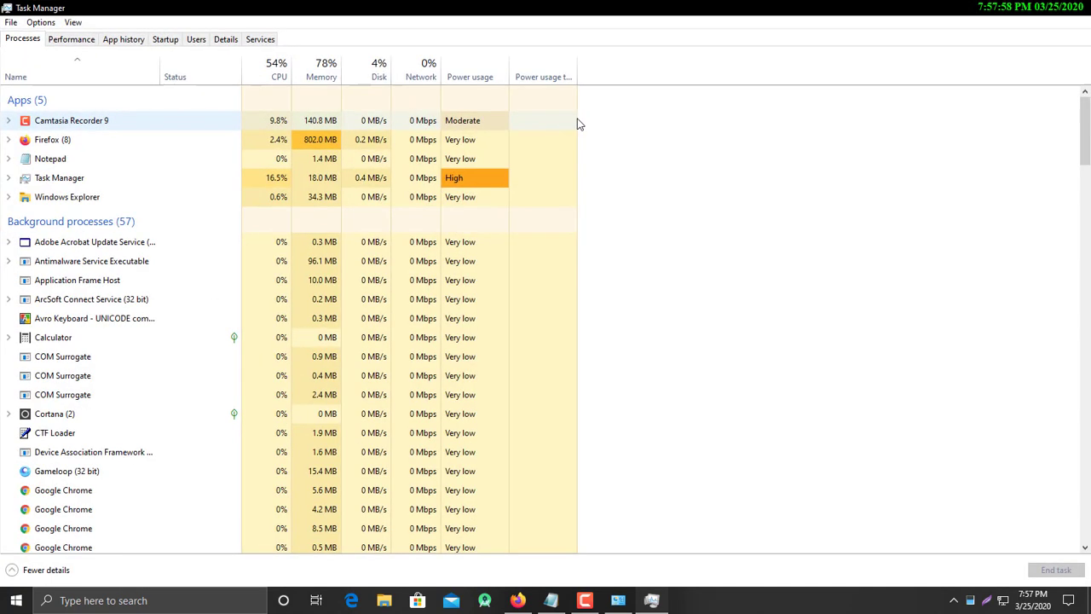
left_click(165, 40)
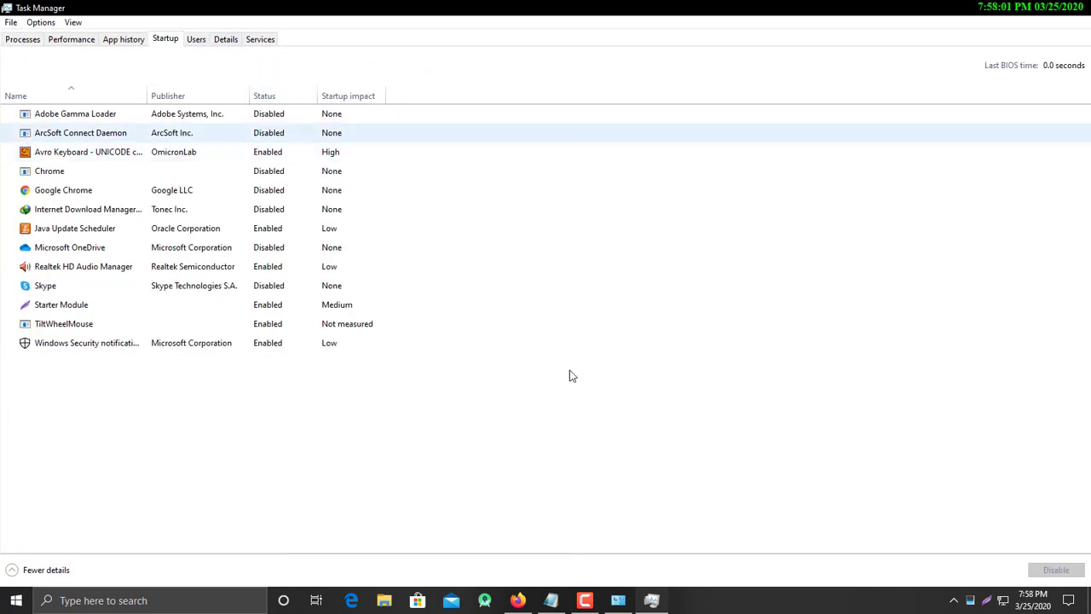
In the Notepad document, add the line "here you have to disable unwanted programs. it's up to you" below the first line, then minimise it.
left_click(550, 600)
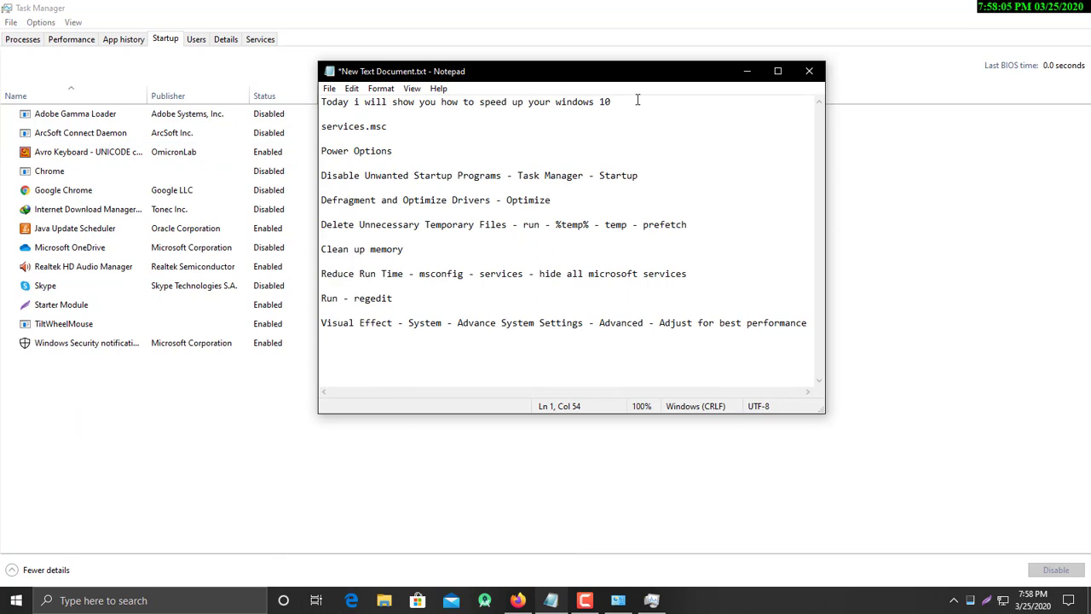
key("Return")
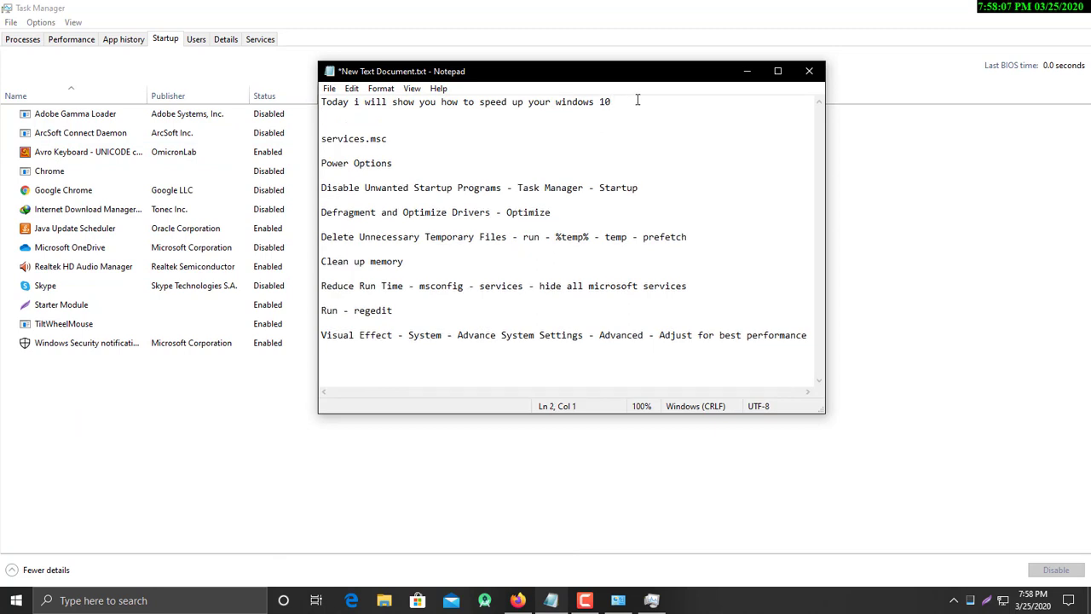
key("Return")
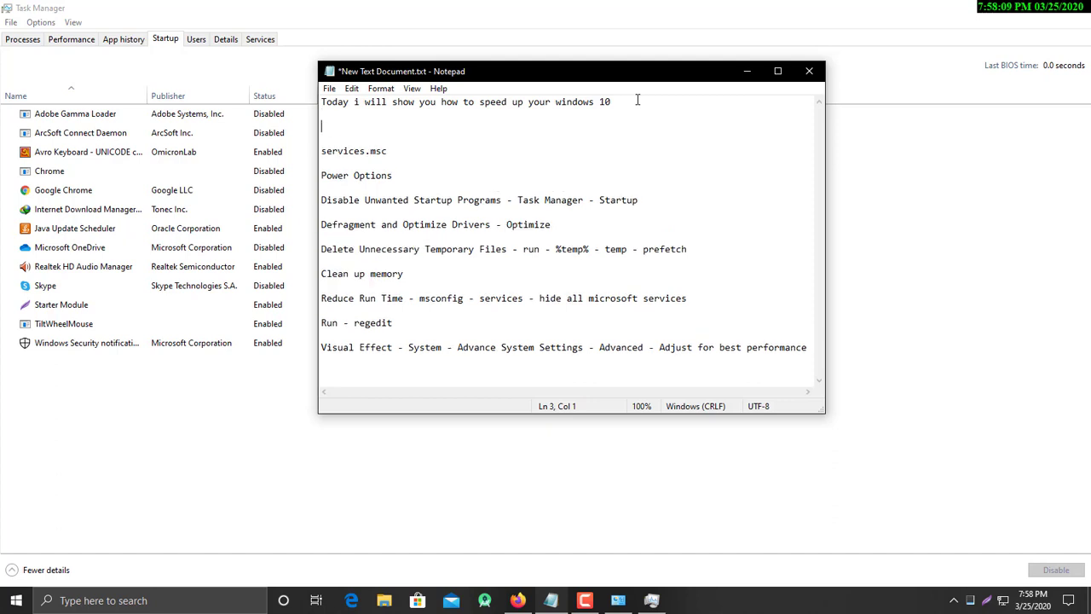
type("here you have to disable")
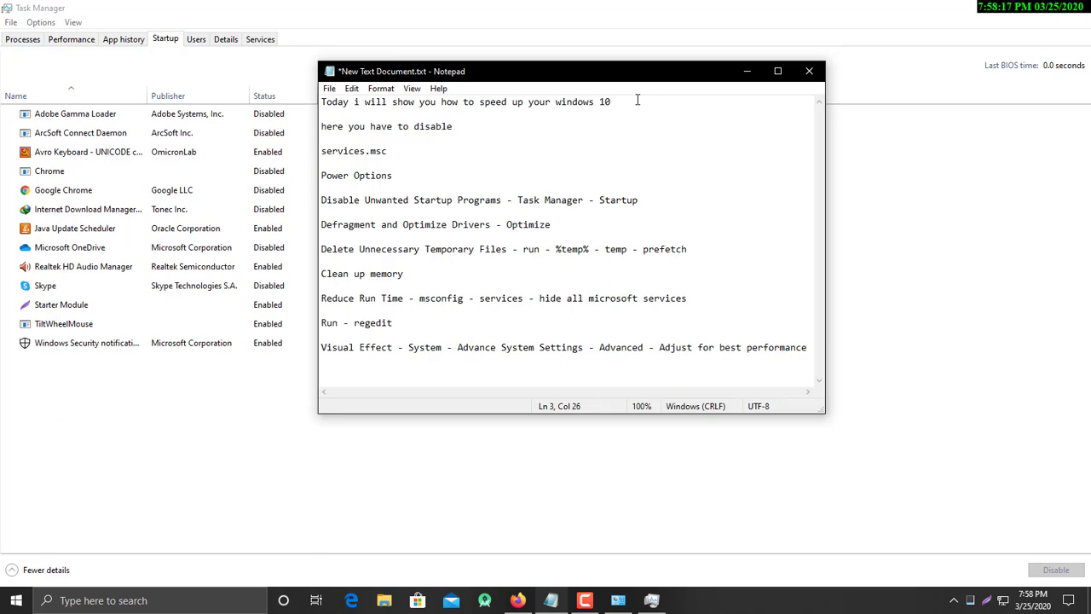
type(" unwanted programs. You")
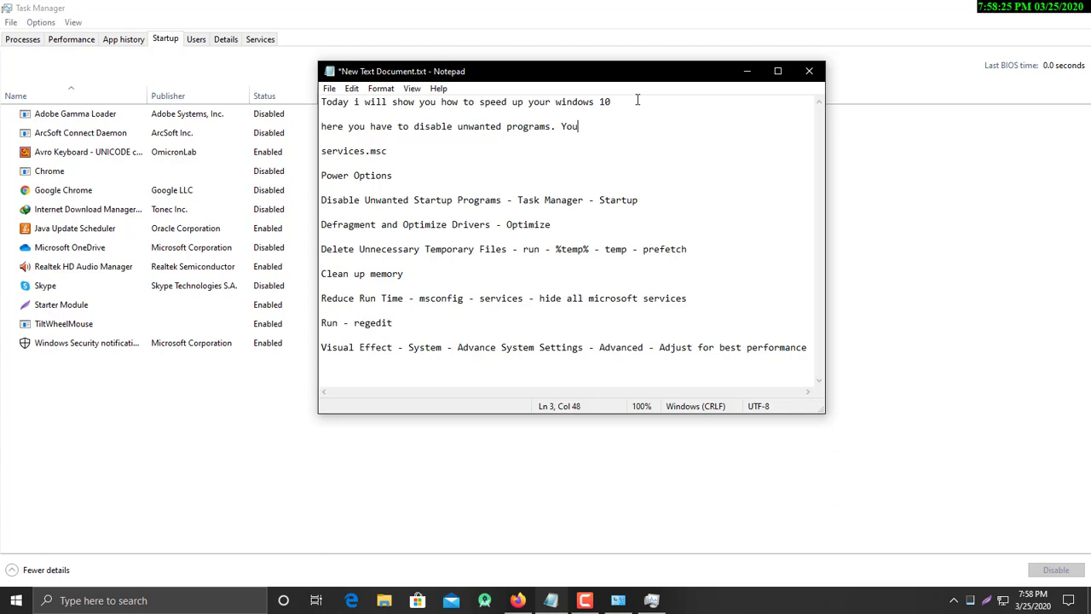
key("BackSpace")
key("BackSpace")
key("BackSpace")
type("it's up to y")
left_click(747, 71)
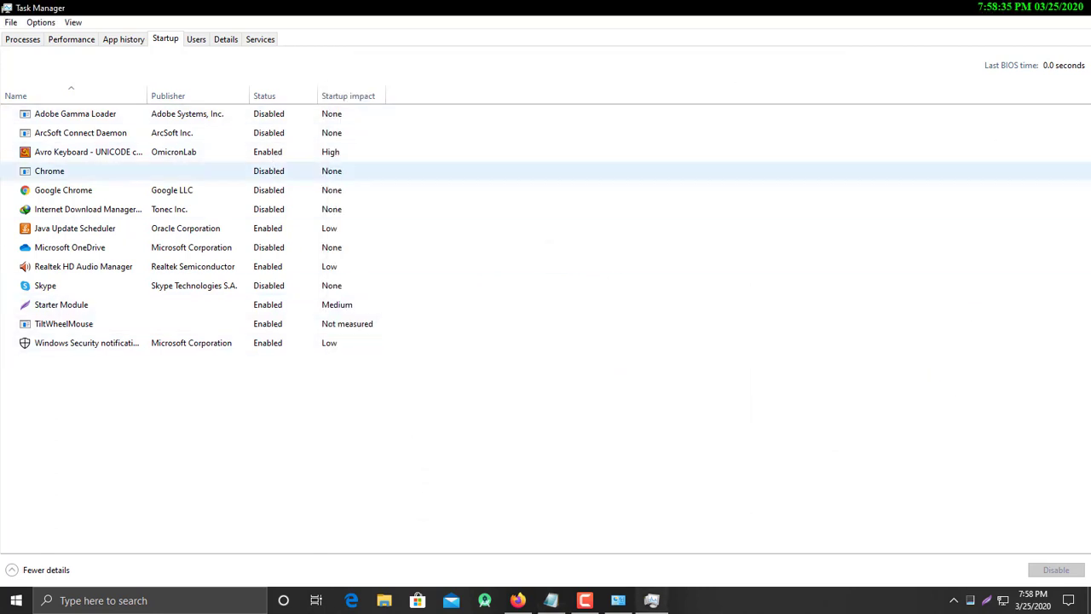
Close or minimise Task Manager and refresh the desktop.
left_click(1019, 7)
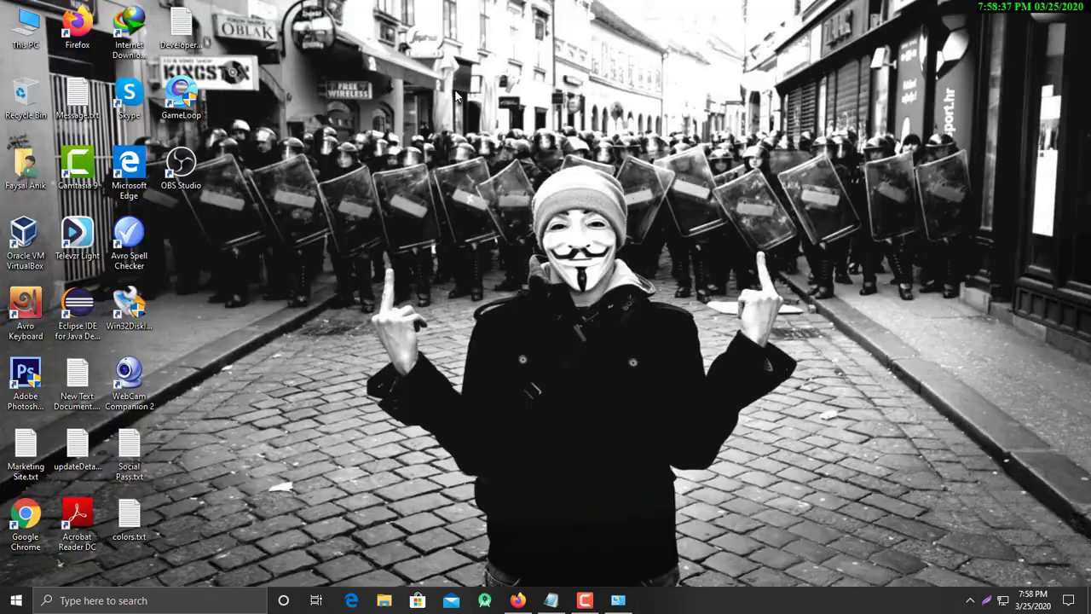
right_click(455, 91)
left_click(490, 130)
Search for "defra", open Defragment and Optimize Drives, run Optimize on the C: drive and close the window.
left_click(205, 610)
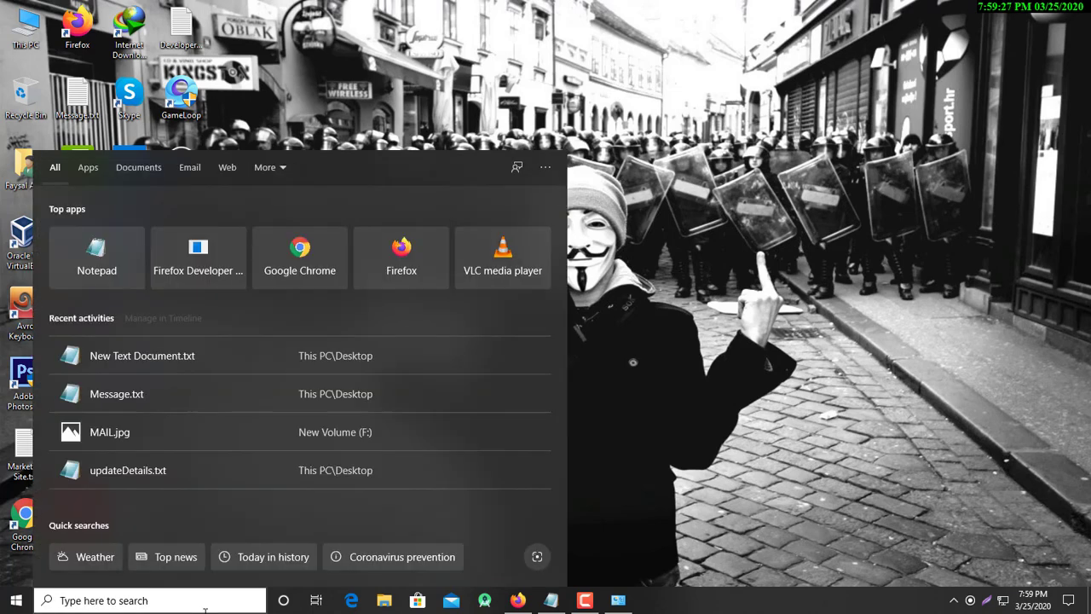
type("defra")
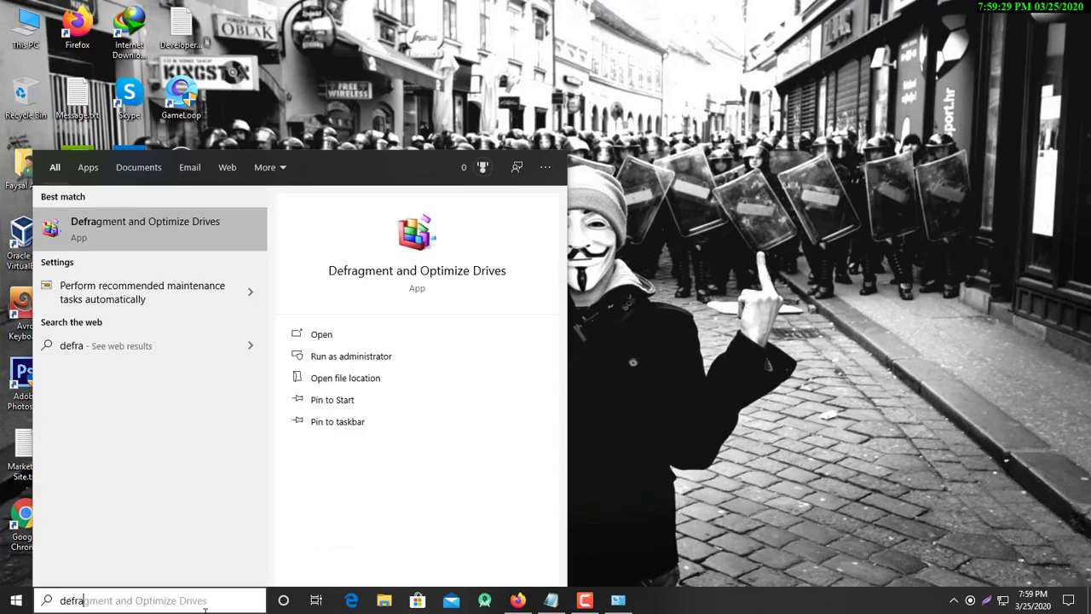
left_click(207, 232)
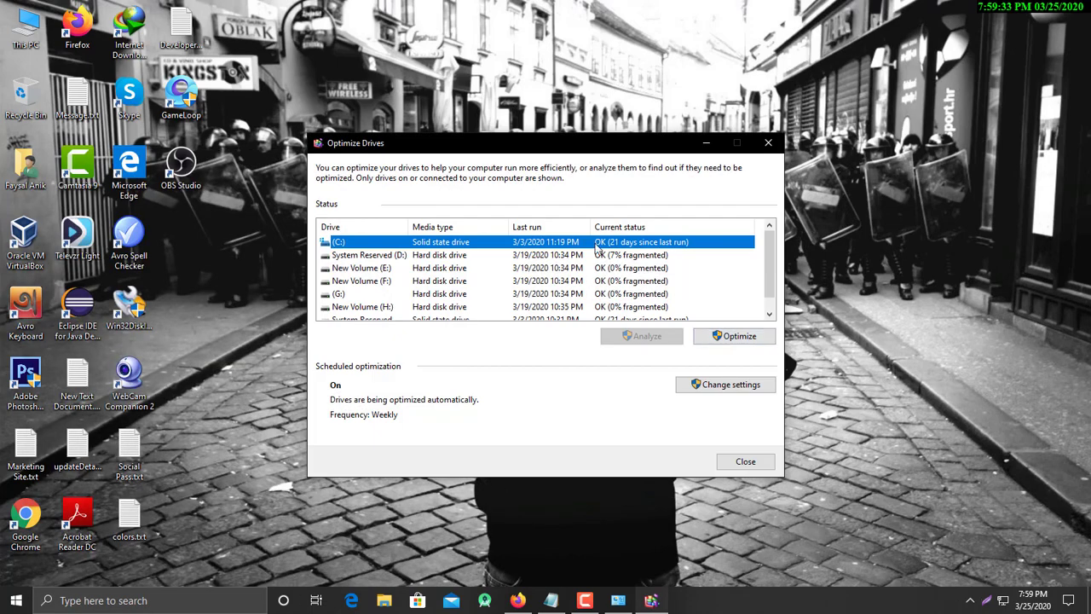
left_click(738, 338)
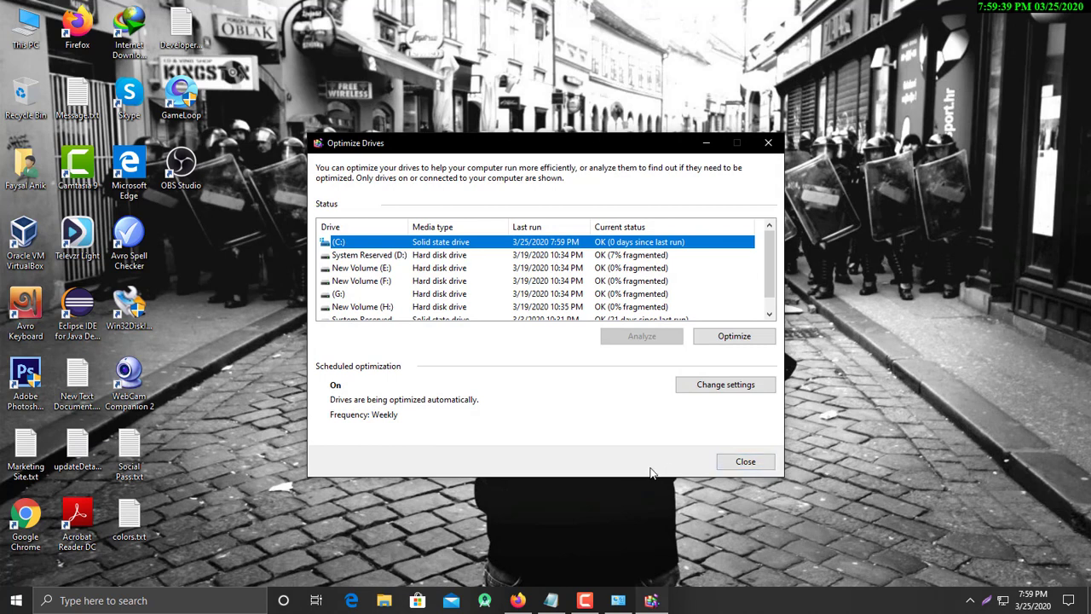
left_click(736, 336)
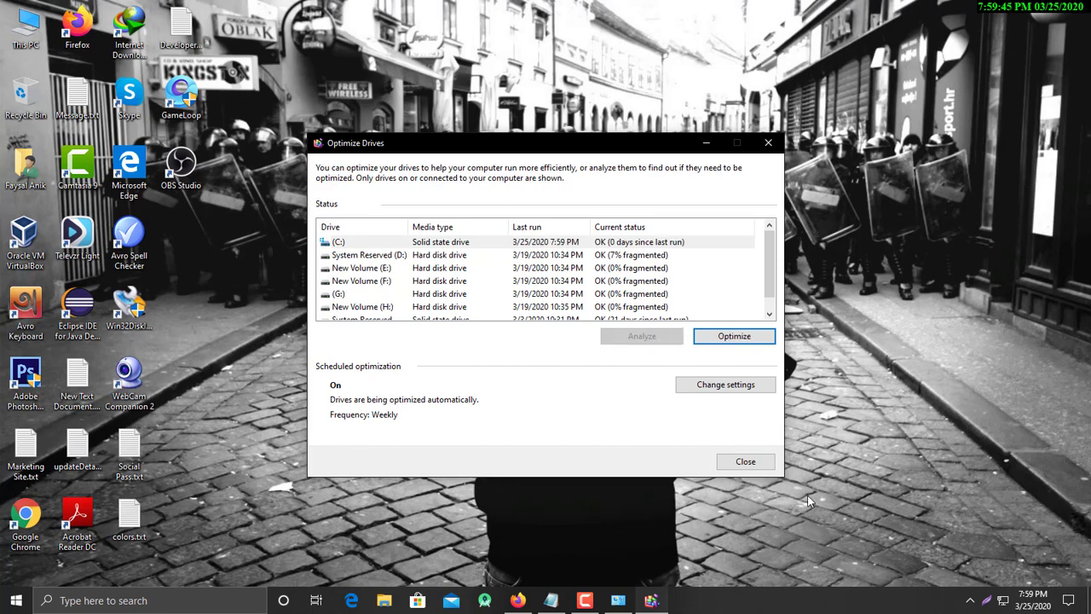
left_click(738, 464)
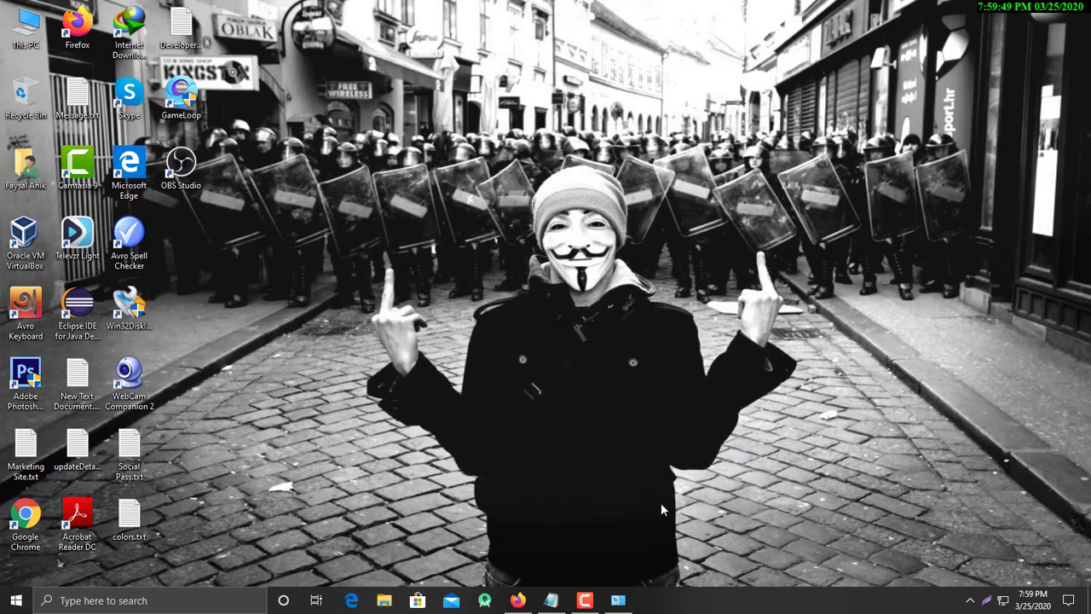
Refresh the desktop and add the line "now delete unwanted programs" above "services.msc" in the Notepad document, minimising it when done.
right_click(449, 145)
left_click(479, 182)
left_click(551, 600)
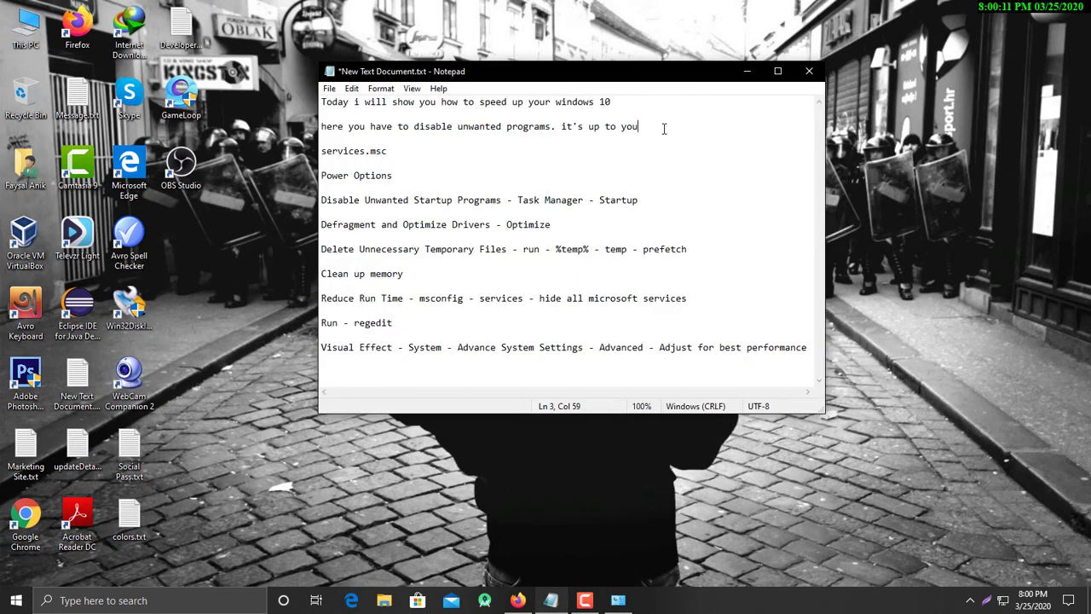
key("Return")
key("Return")
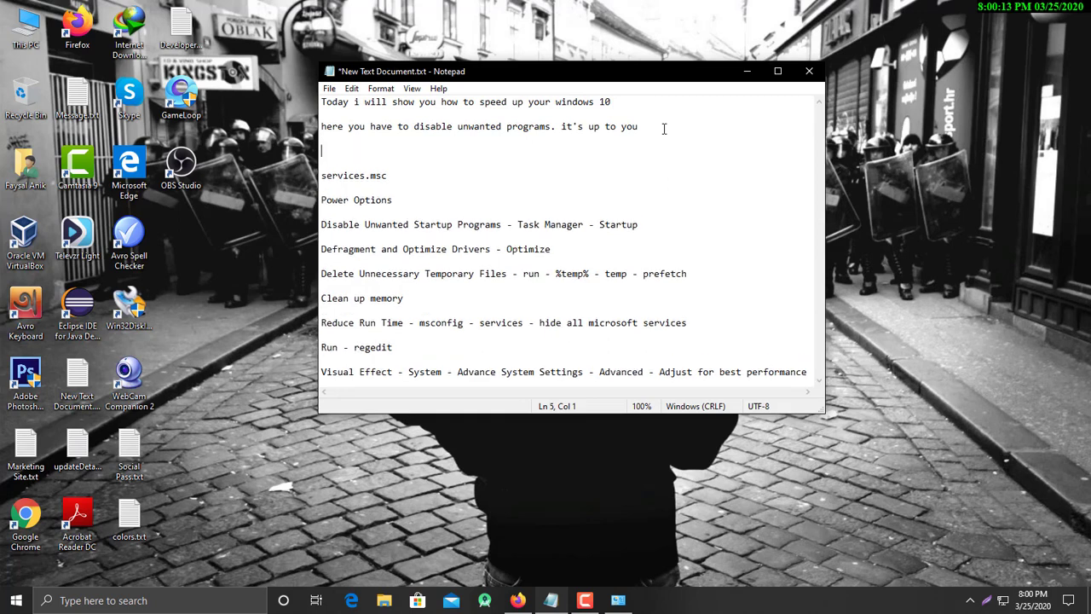
type("now delete unwanted pro")
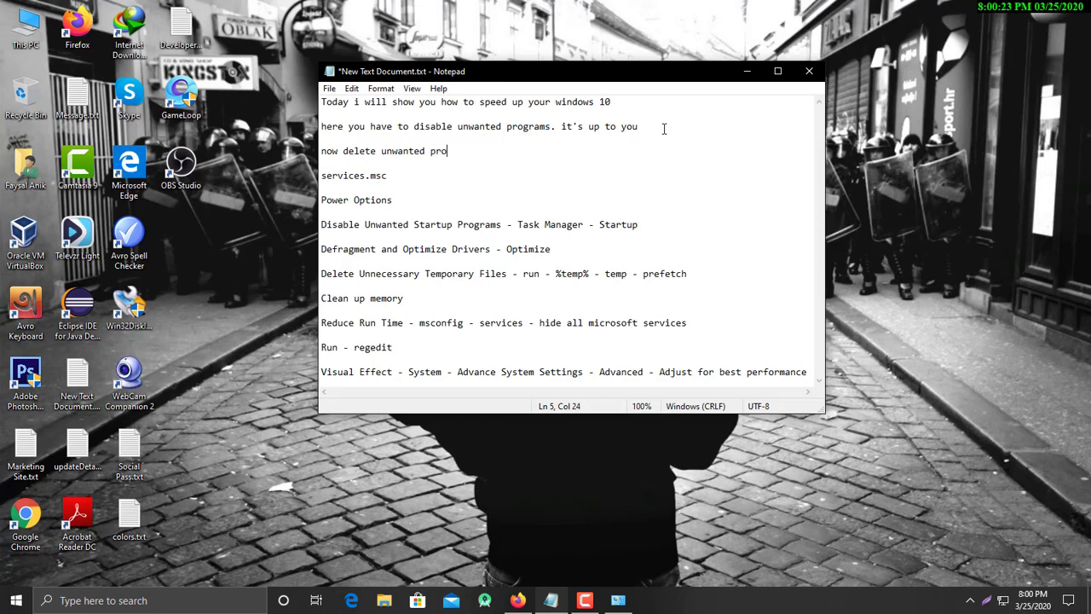
type("grams")
left_click(747, 72)
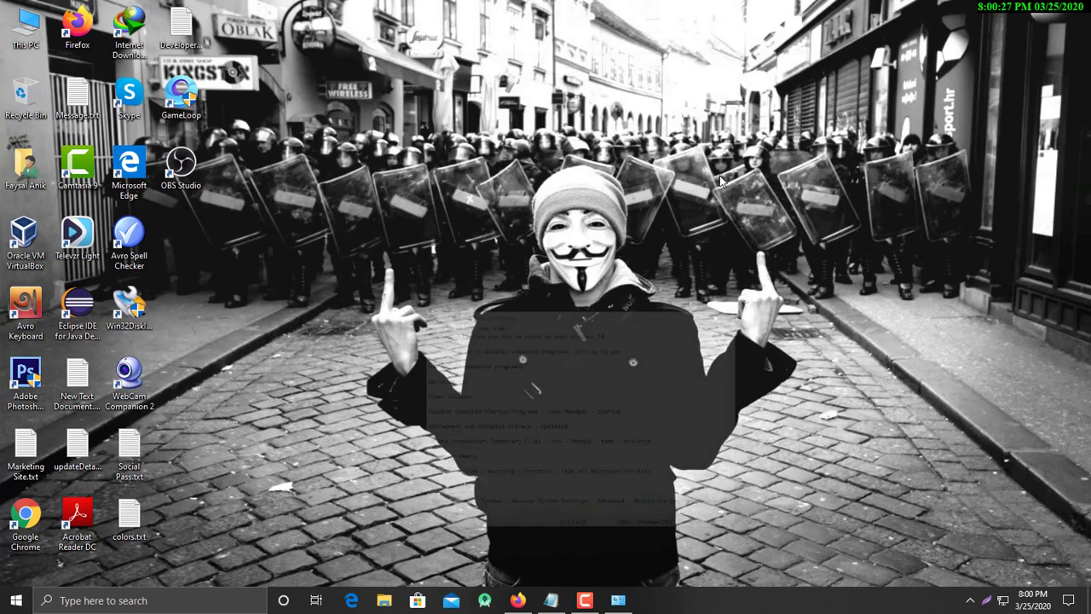
Search for "run", open the Run dialog and use %temp% to open the user's Temp folder.
left_click(184, 600)
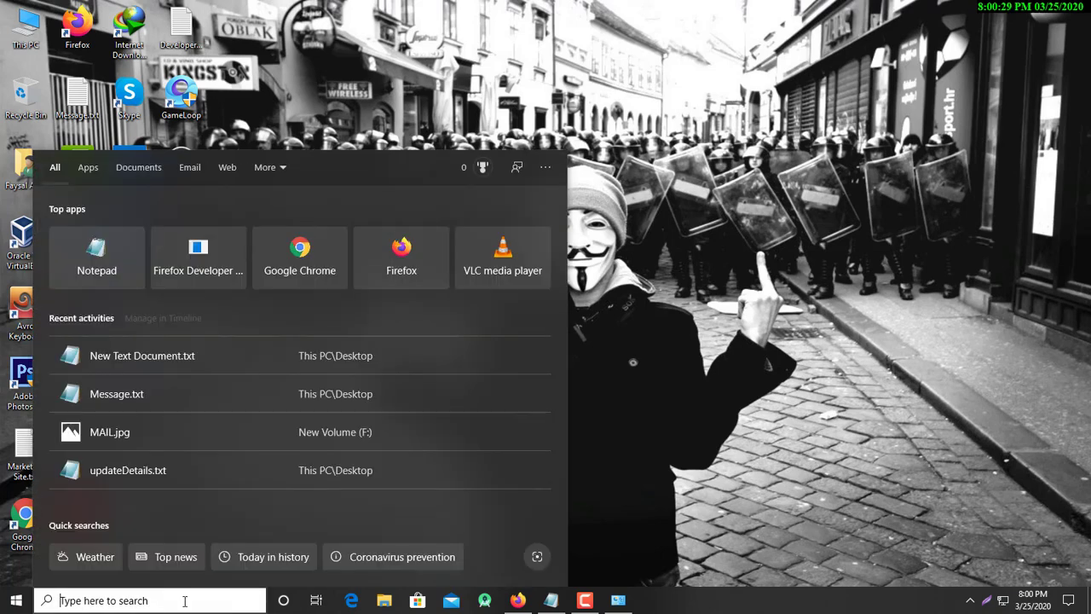
type("run")
key("Return")
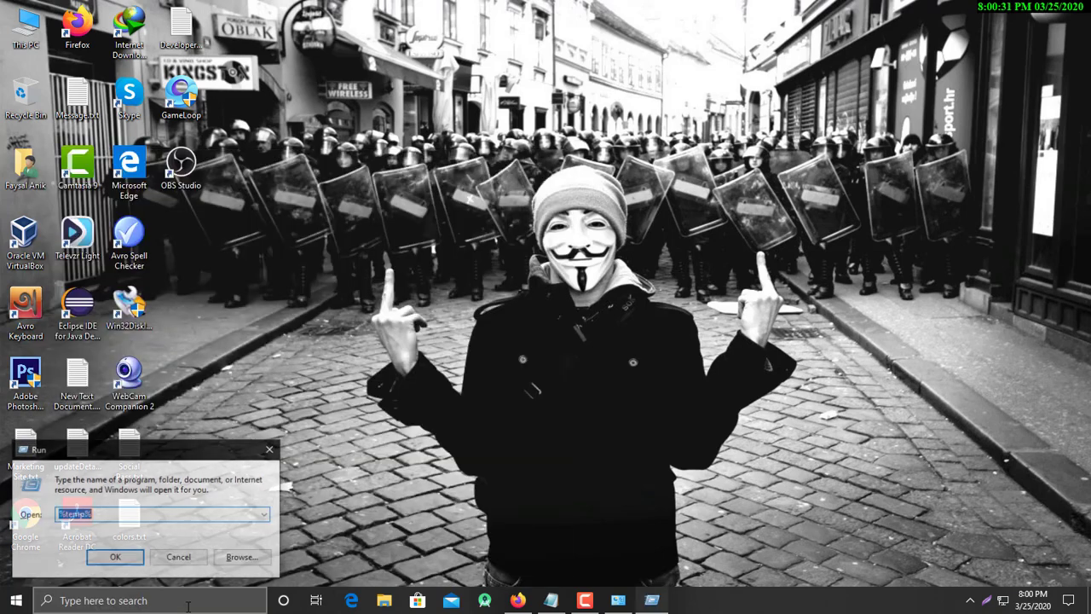
left_click(60, 516)
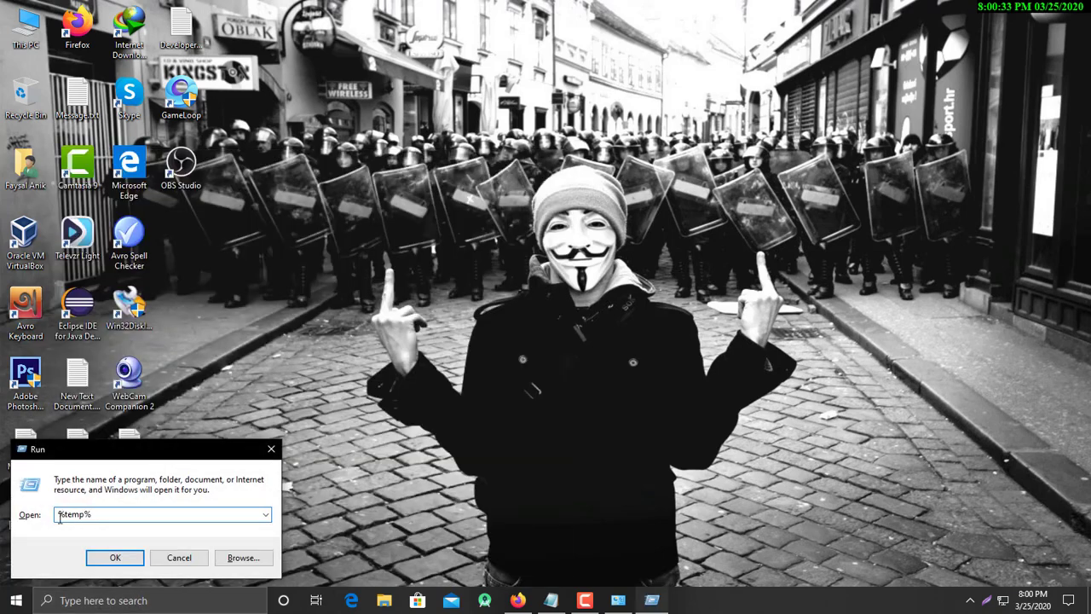
left_click_drag(58, 515, 108, 516)
left_click(111, 515)
left_click(115, 559)
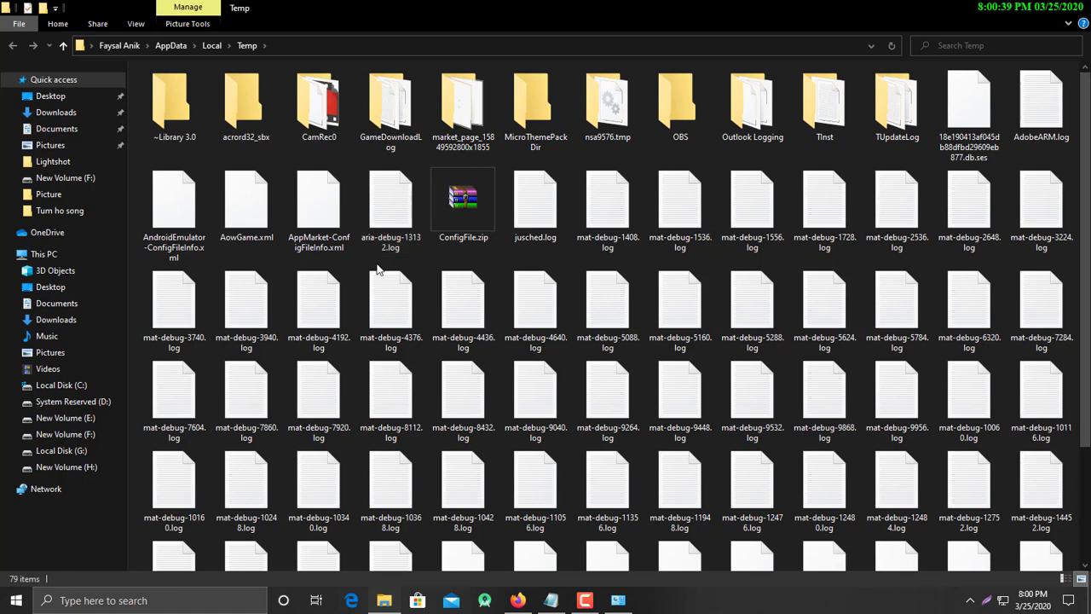
scroll(354, 333, "down", 2)
scroll(354, 333, "up", 2)
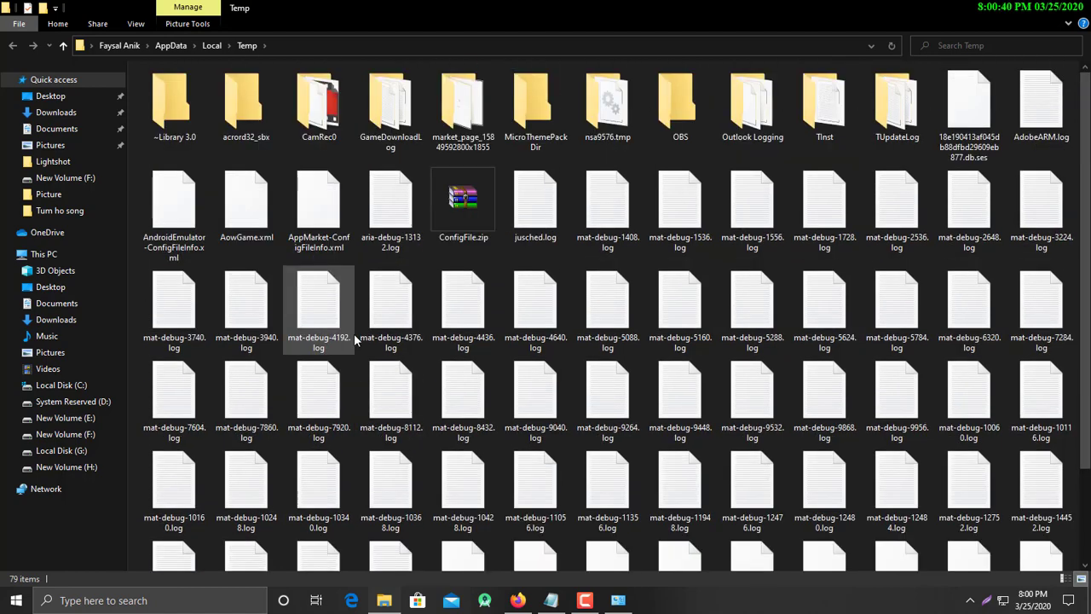
In the Notepad document, add the line "just delete all these things. it will not harm your pc." above "services.msc" and minimise it.
left_click(551, 600)
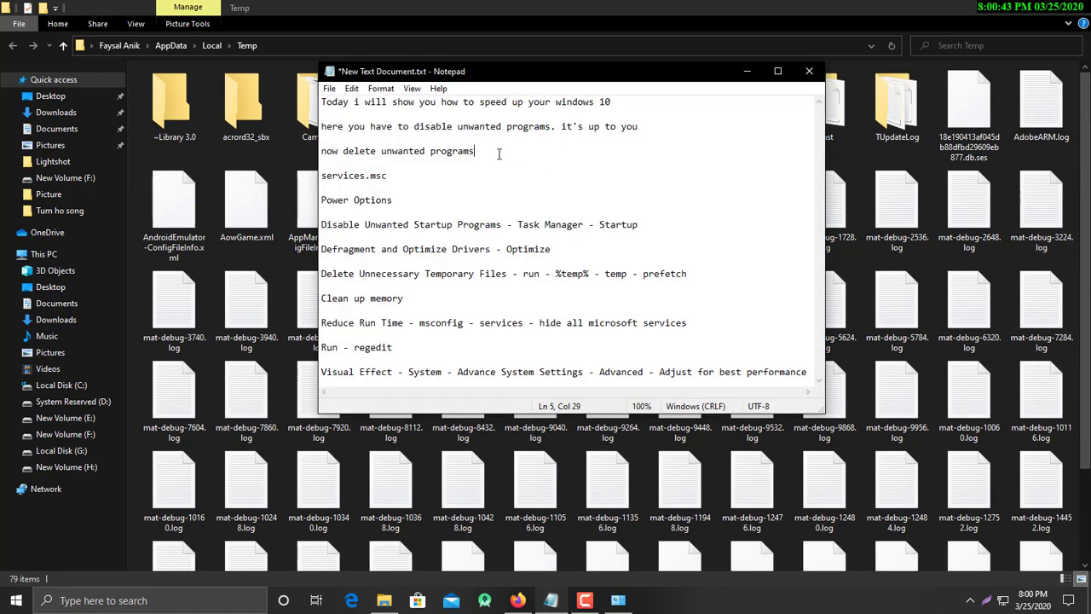
key("Return")
key("Return")
type("jus")
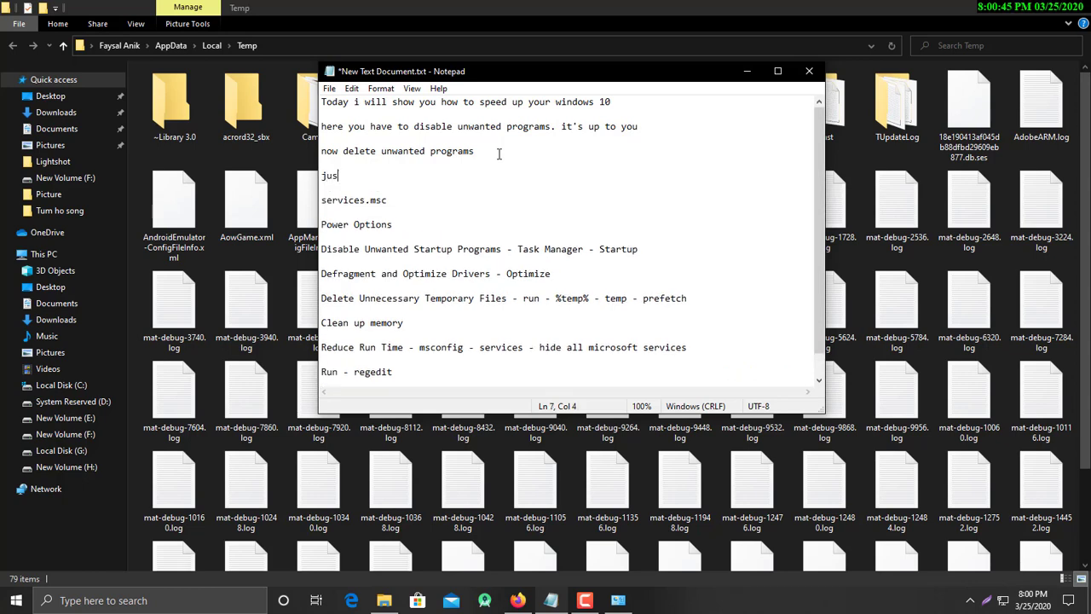
type("t delete all these things")
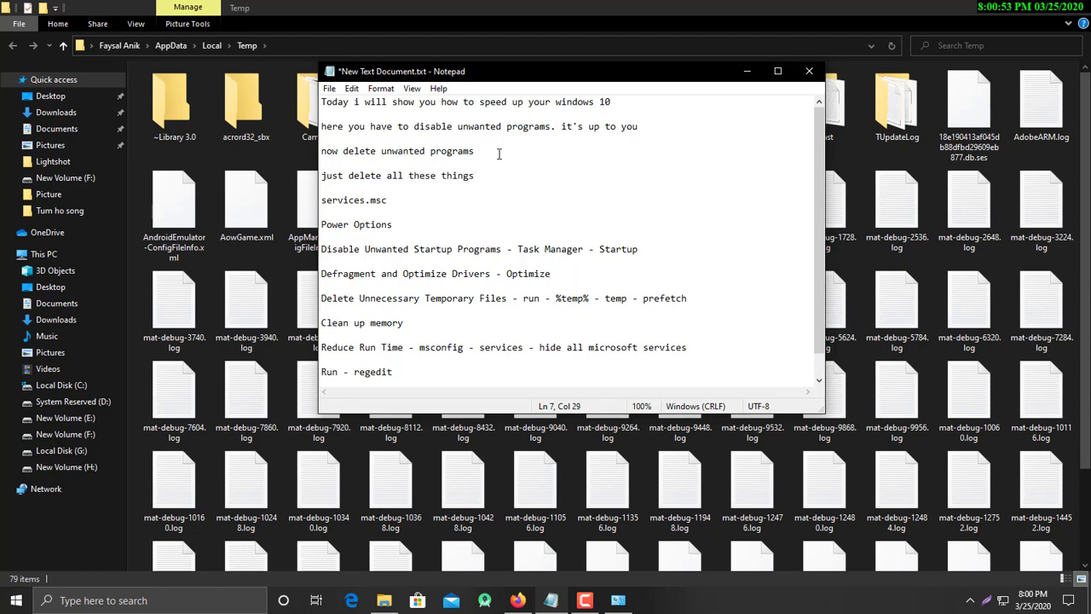
type(". it will not harm your pc.")
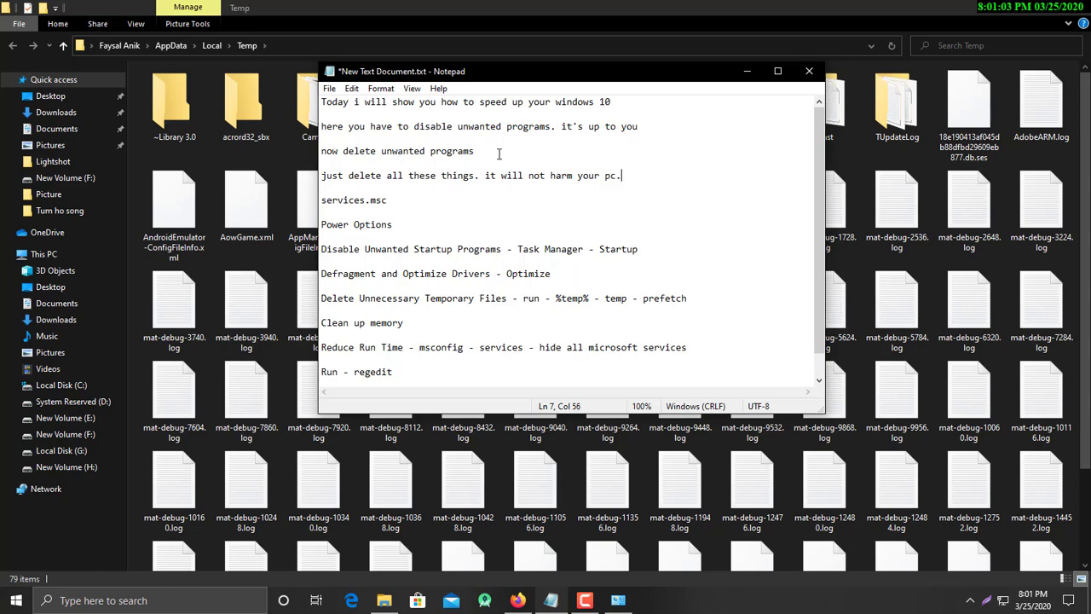
left_click(745, 71)
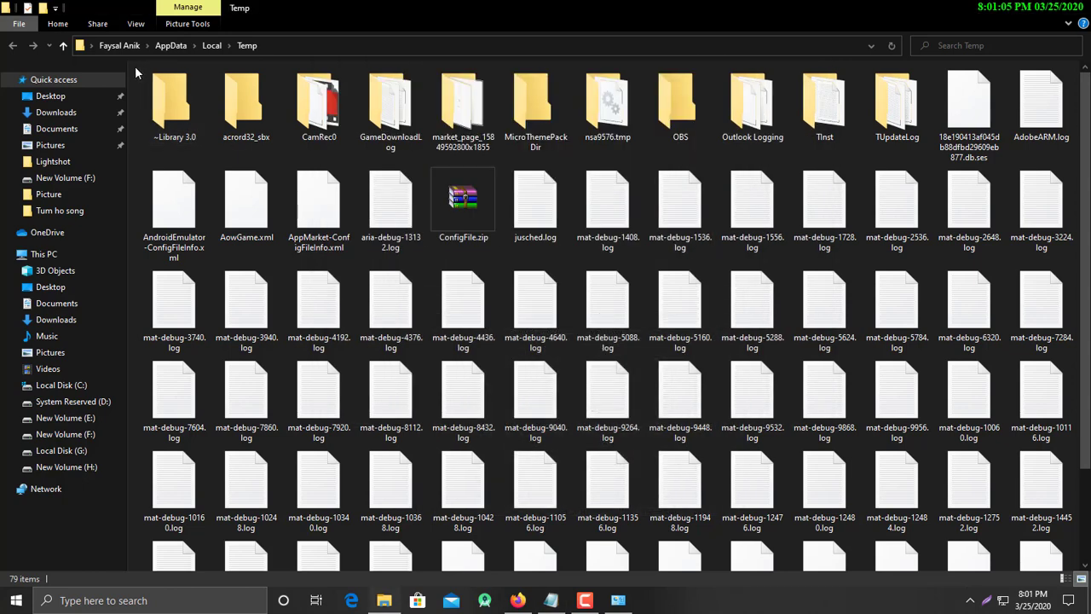
Delete everything in the user's Temp folder, skipping items in use, close the folder and refresh the desktop.
key("ctrl+a")
scroll(769, 497, "down", 3)
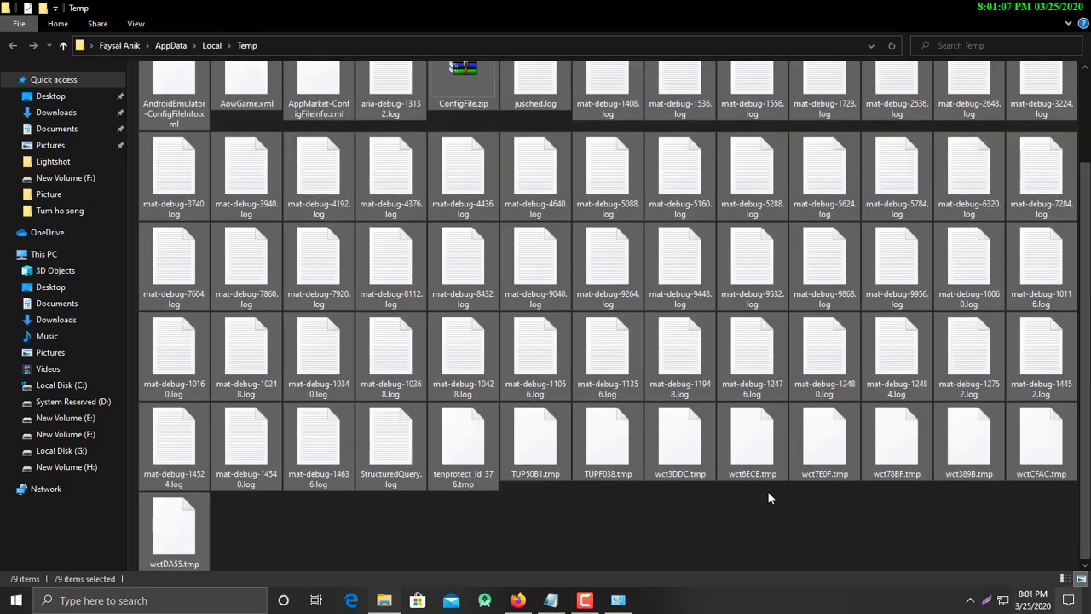
right_click(483, 266)
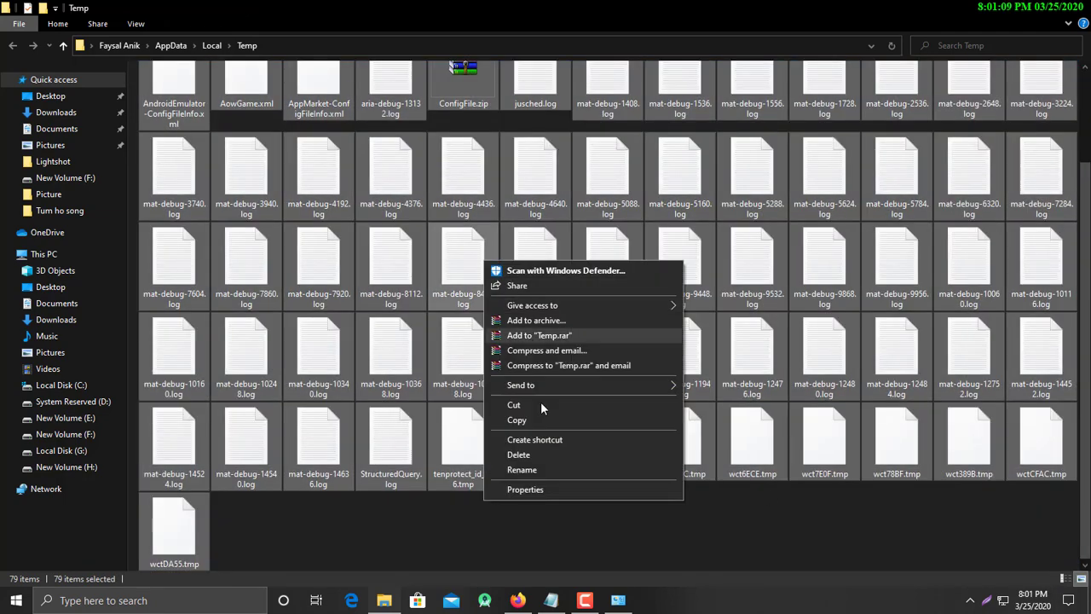
left_click(533, 457)
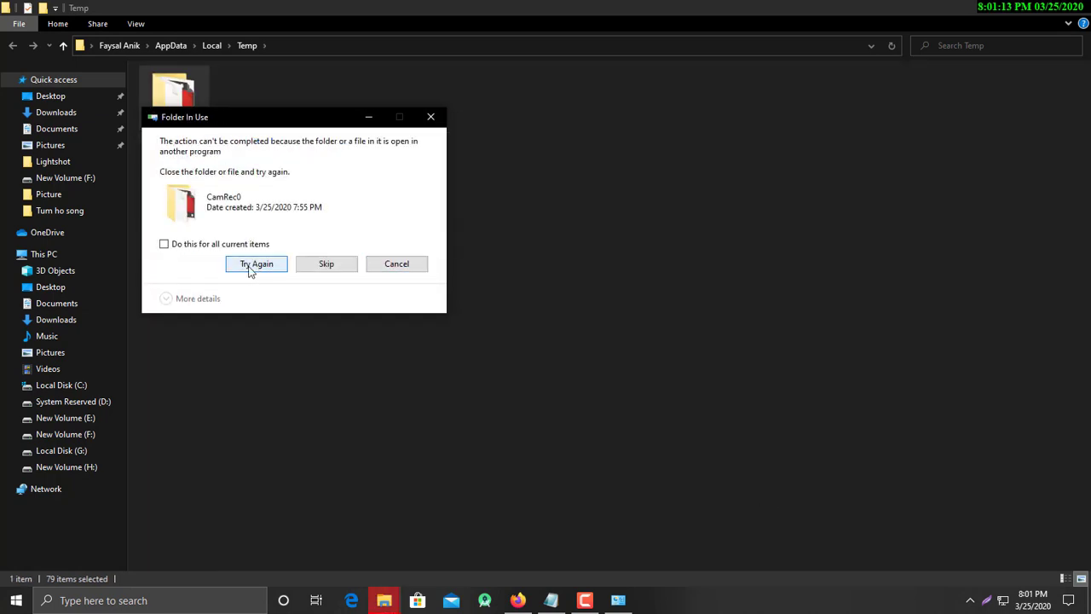
key("s")
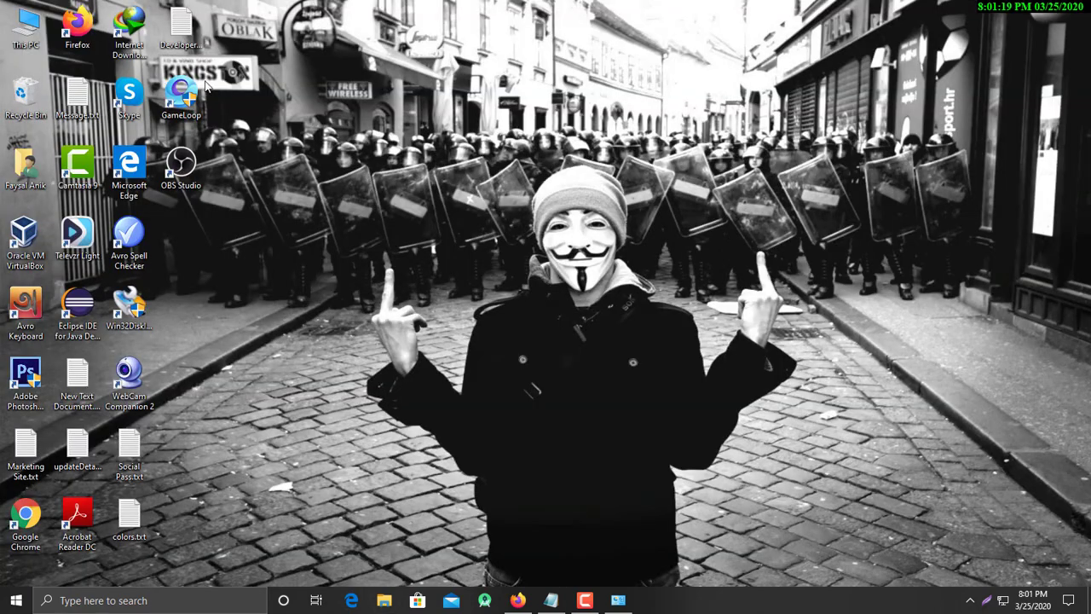
right_click(288, 112)
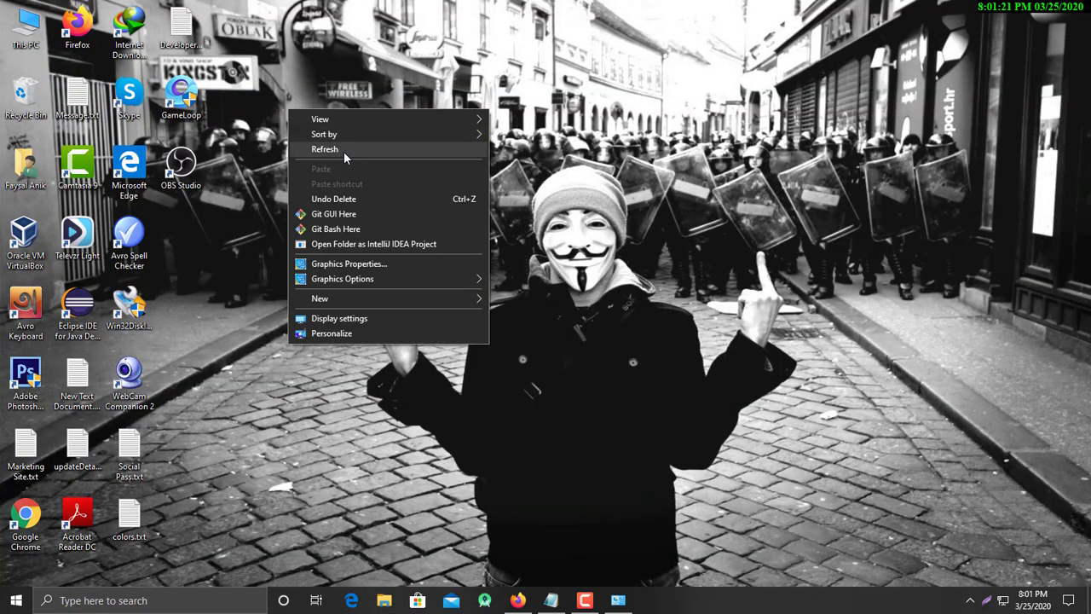
left_click(325, 149)
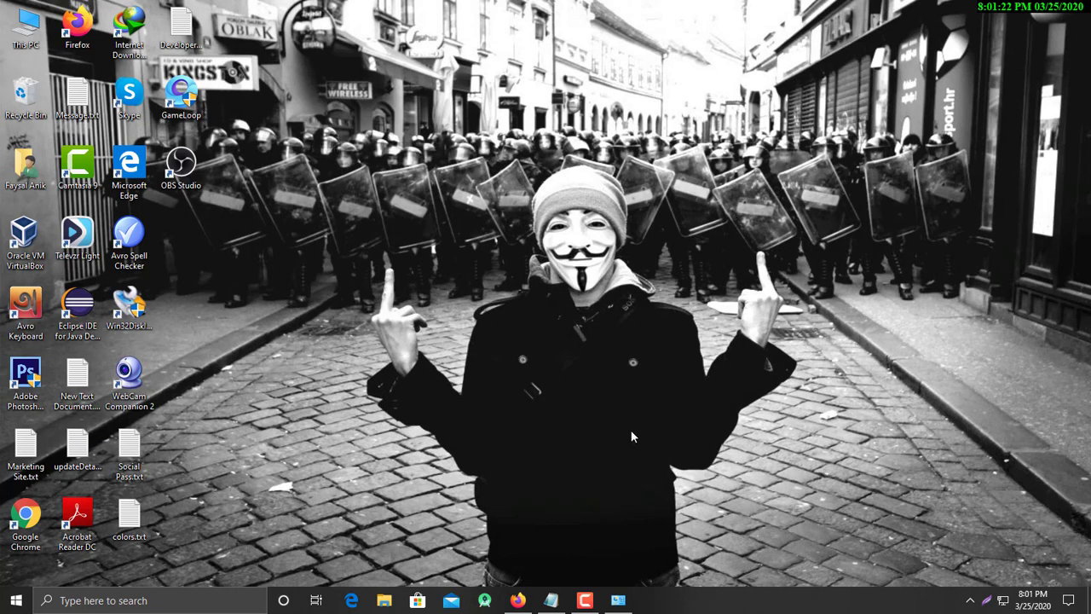
Append "now same thing we have to do" to the "just delete all these things" note, minimise Notepad and refresh the desktop.
left_click(550, 600)
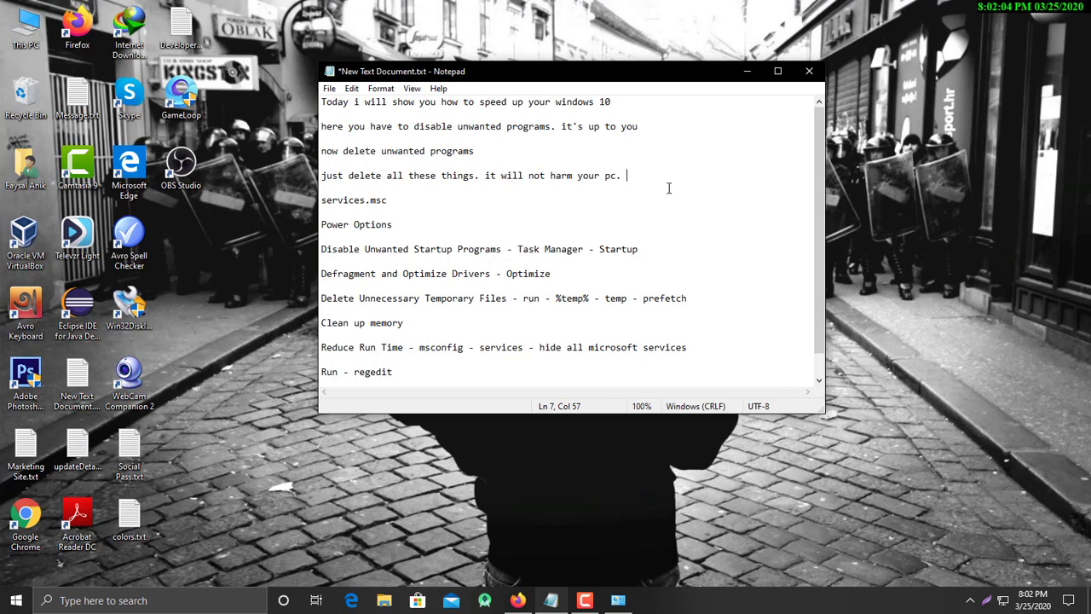
type("now same thing we have to do")
left_click(746, 71)
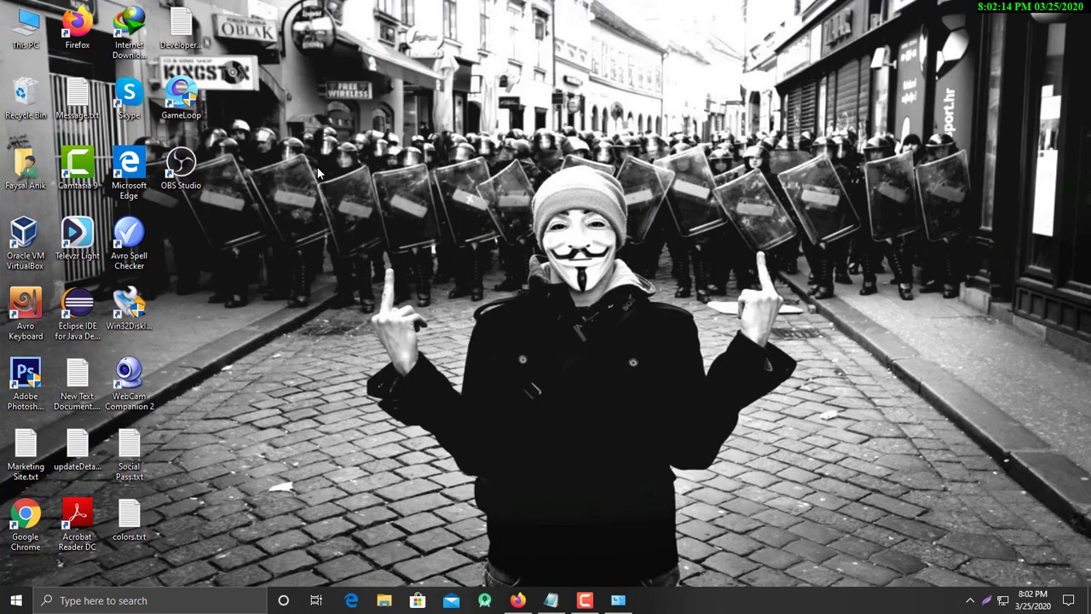
right_click(317, 169)
left_click(355, 212)
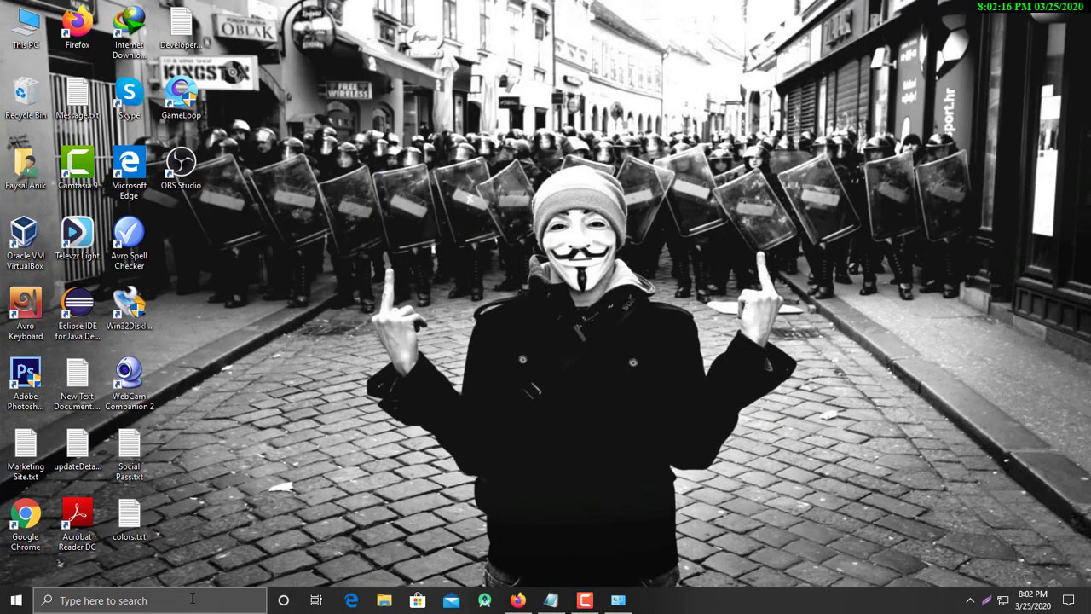
Open the Run dialog again and replace its entry with temp to open the Windows Temp folder.
left_click(192, 599)
type("run")
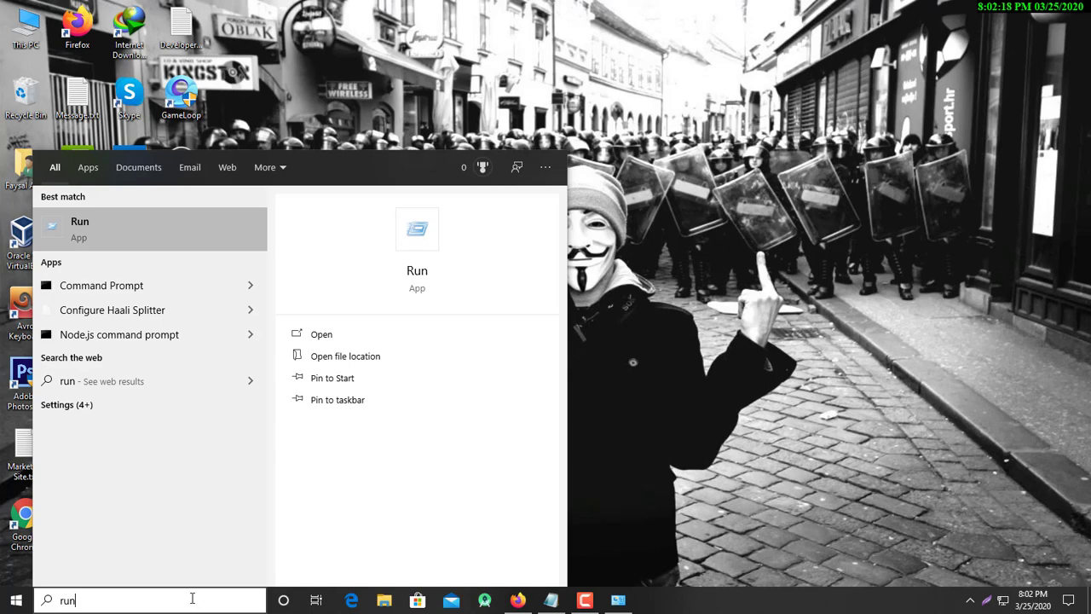
key("Return")
left_click(102, 511)
key("shift+Left")
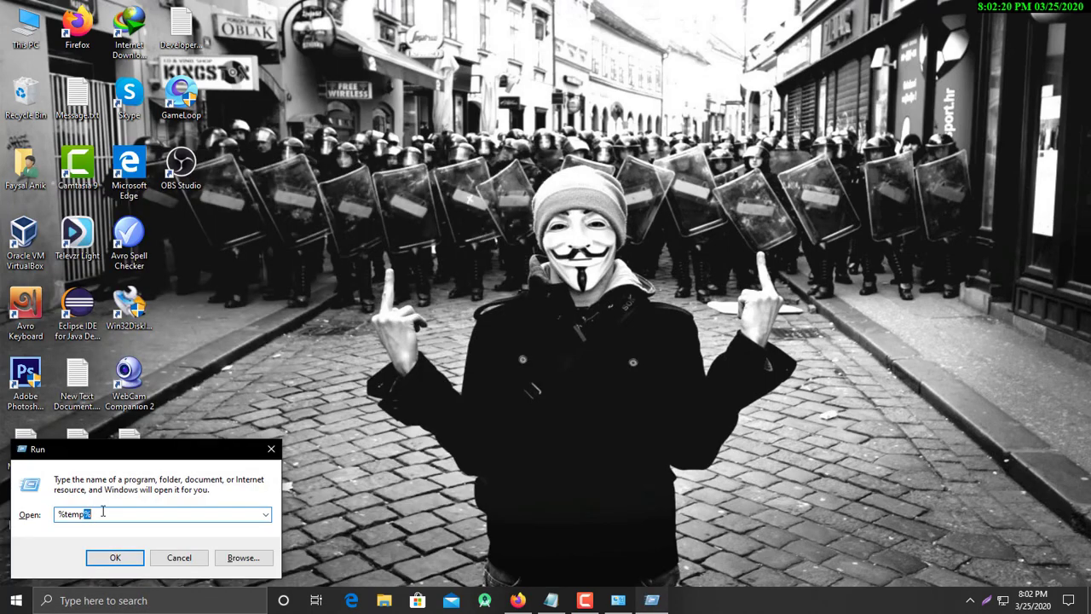
key("BackSpace")
key("BackSpace")
key("BackSpace")
key("BackSpace")
key("BackSpace")
key("BackSpace")
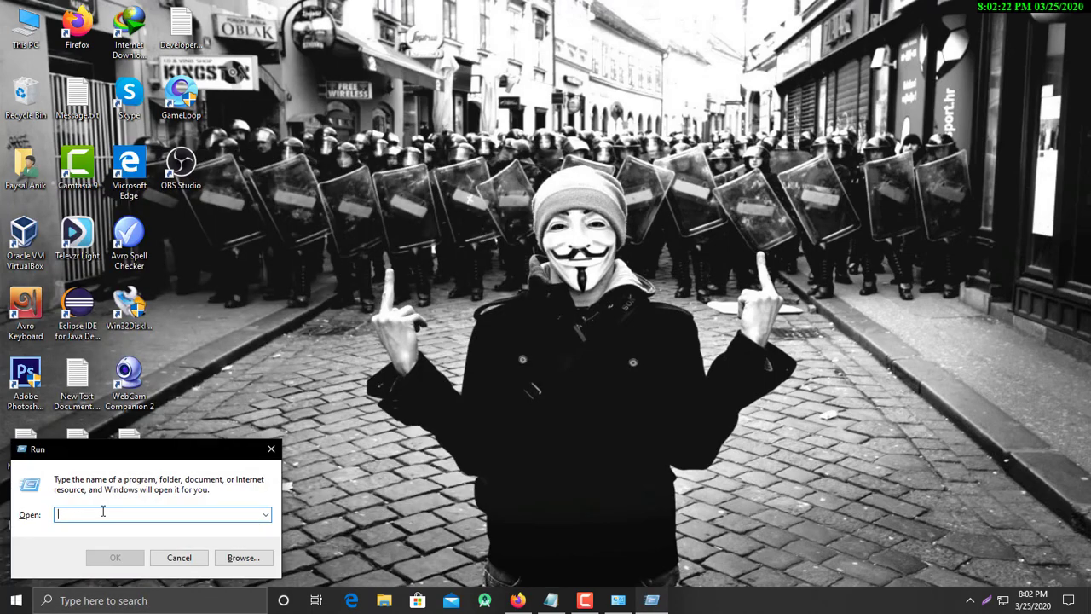
type("temp")
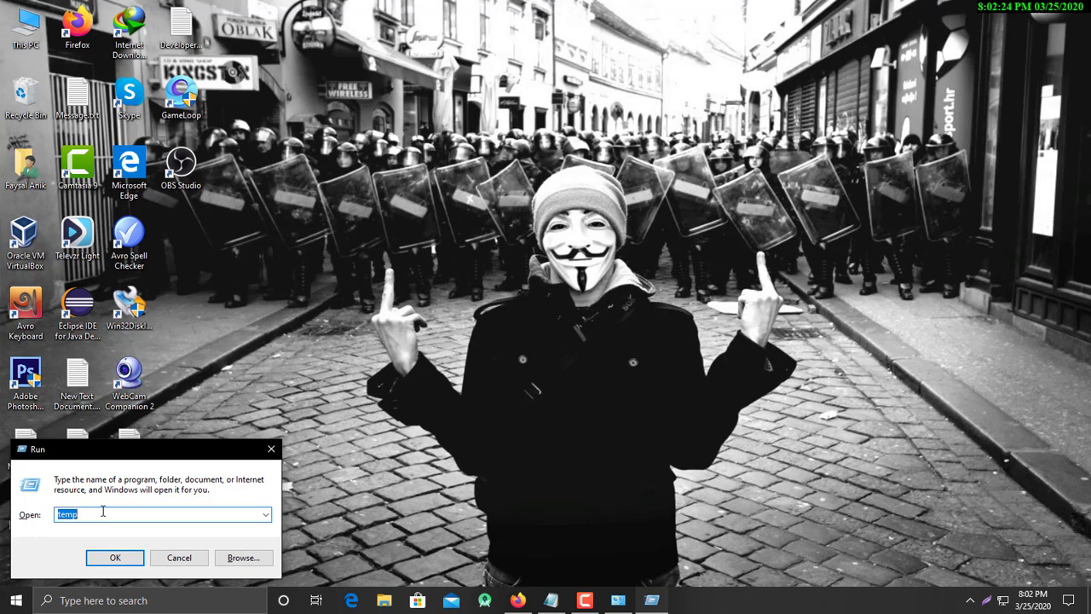
key("Return")
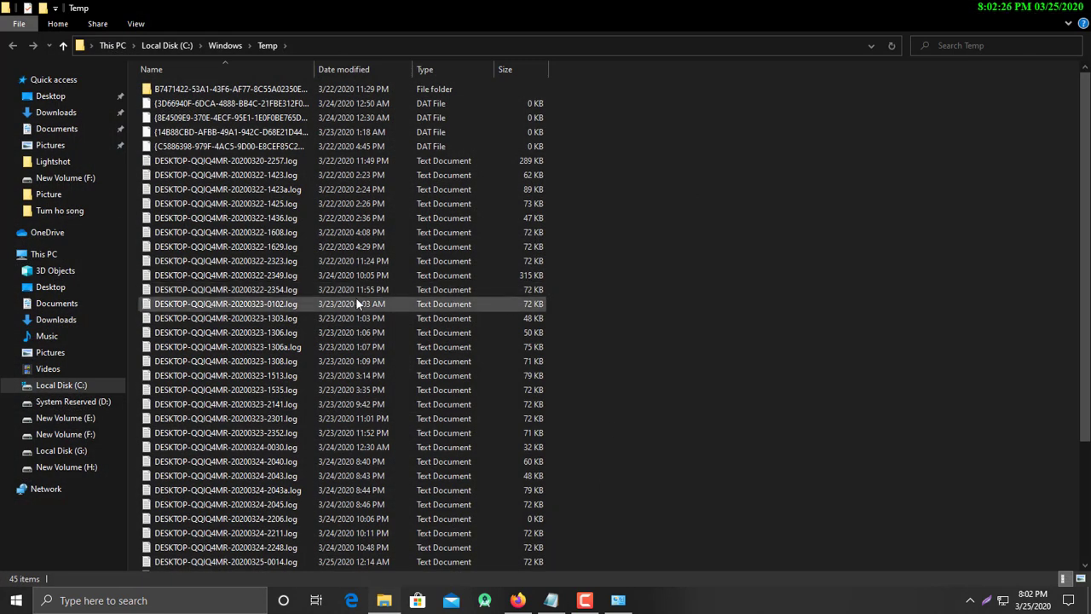
left_click(317, 291)
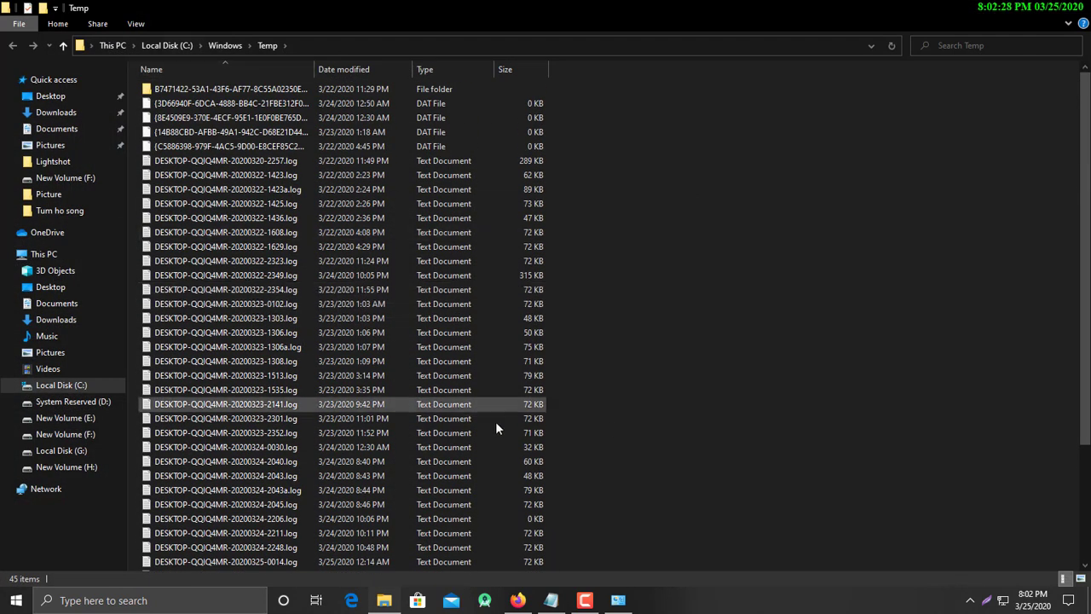
Append ". delete all these things again" to the same line of the Notepad document and minimise it.
left_click(551, 599)
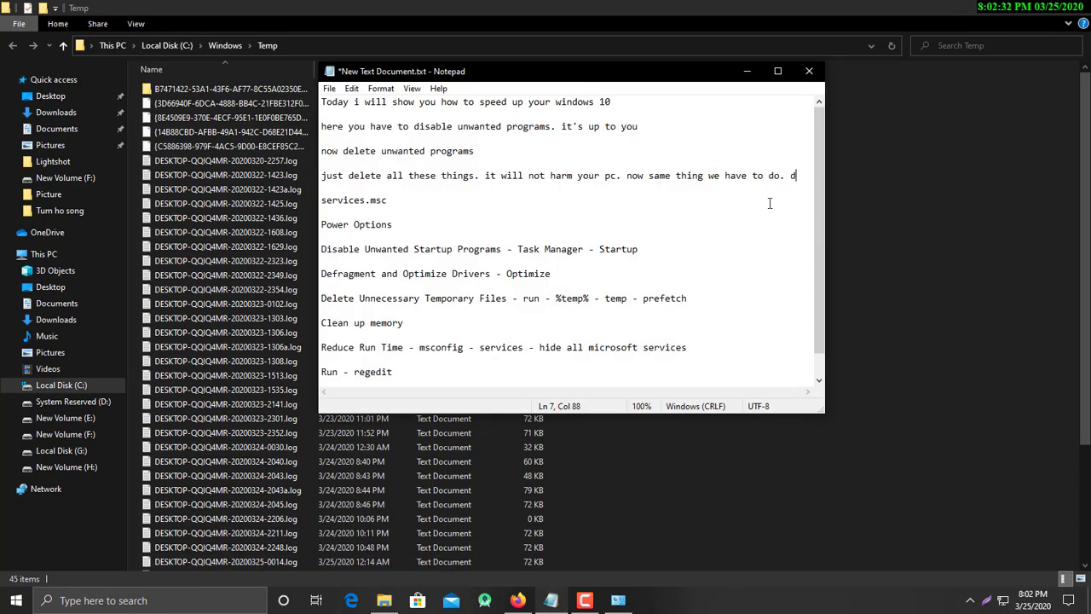
type(". delete ")
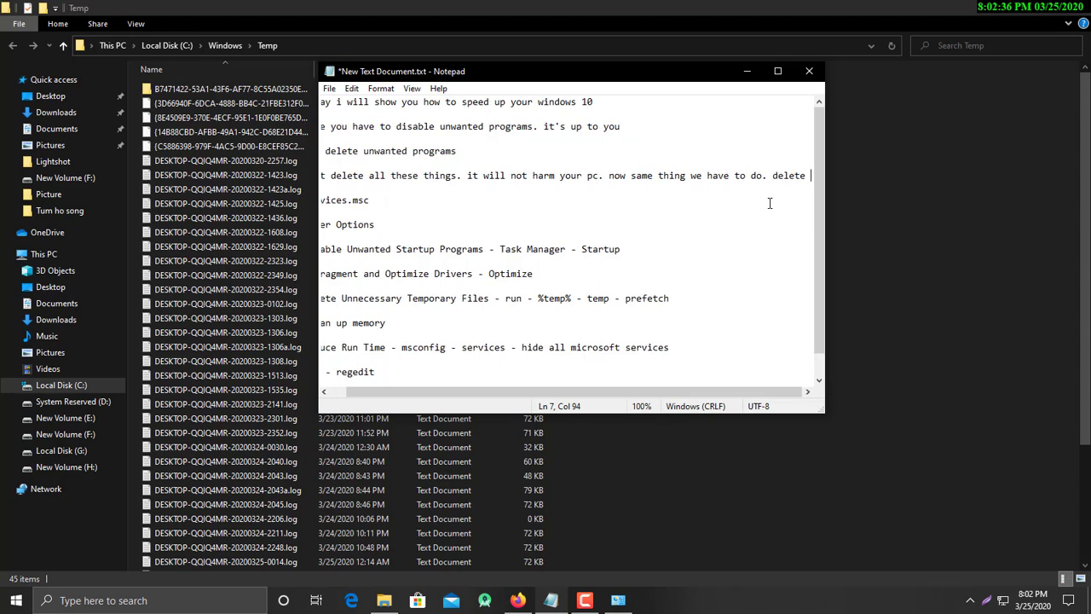
type("all these")
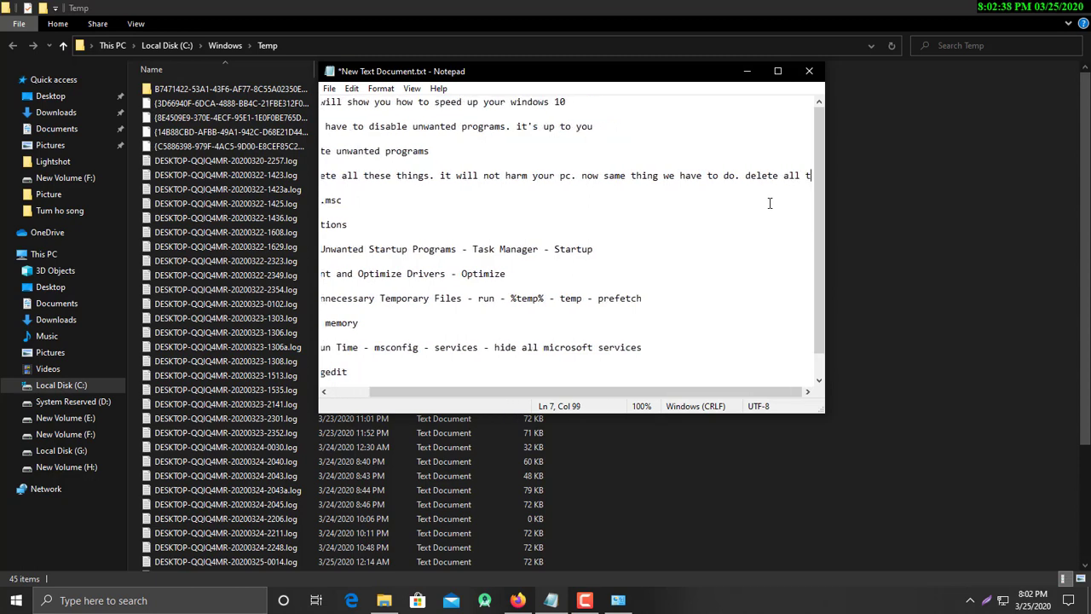
type(" things ")
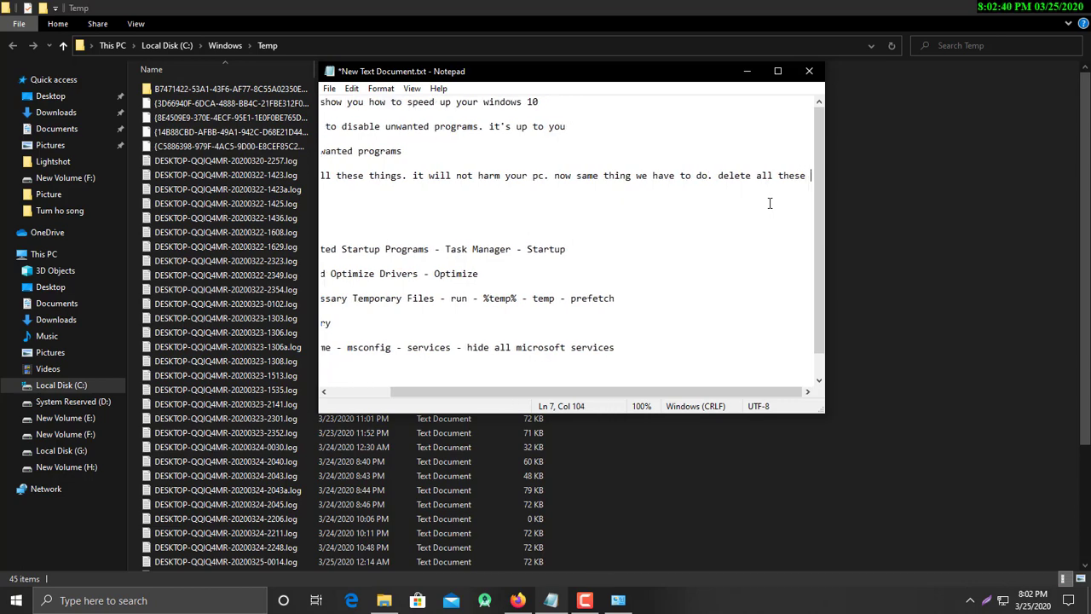
type("again")
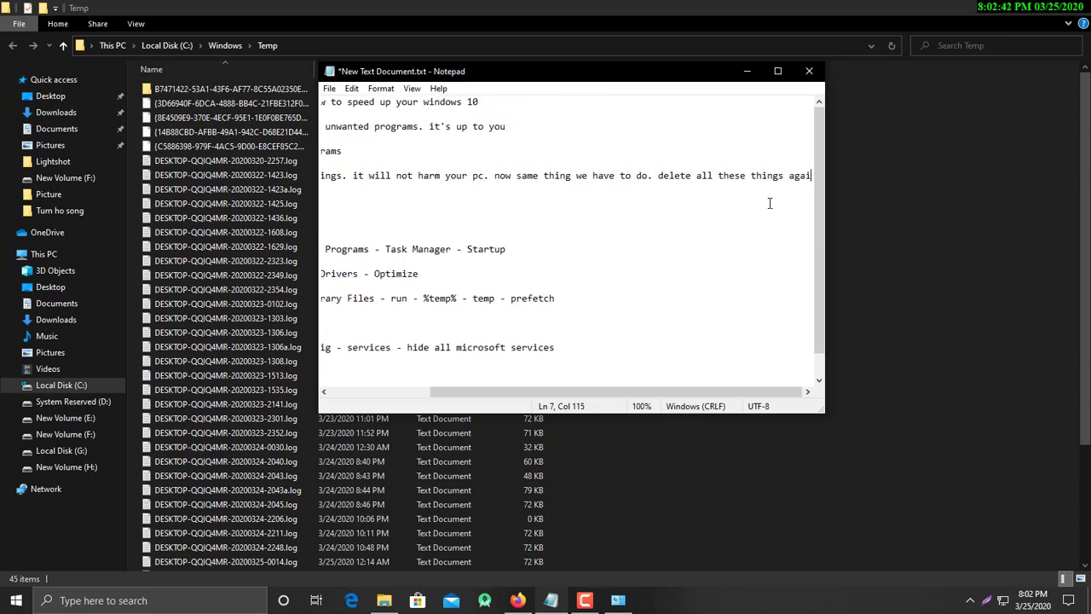
left_click(744, 70)
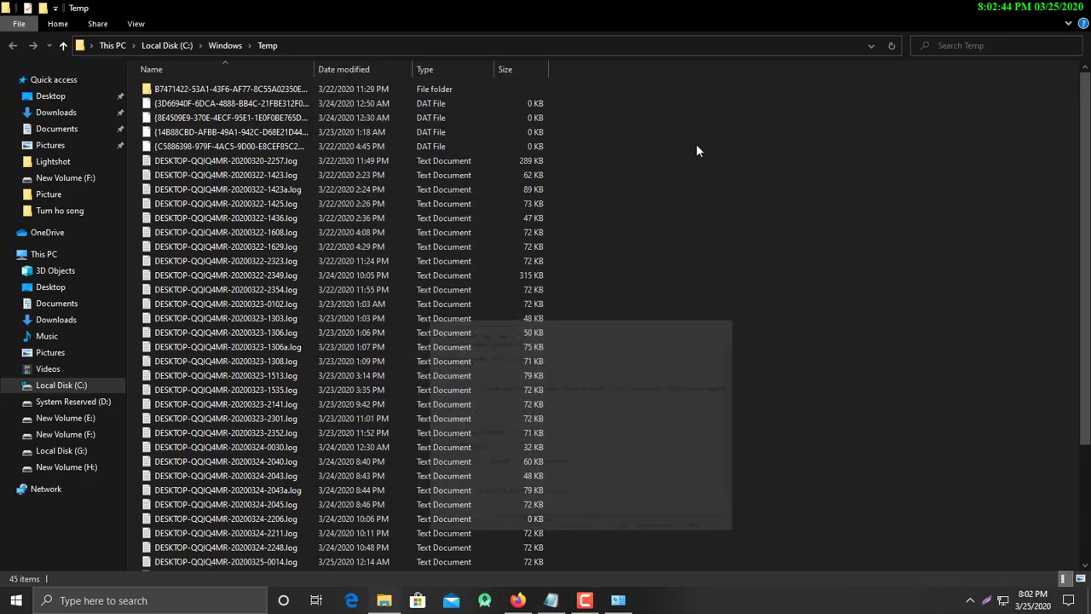
Delete all files in the Windows Temp folder, retrying once and skipping the items that are in use.
left_click(140, 89)
key("ctrl+a")
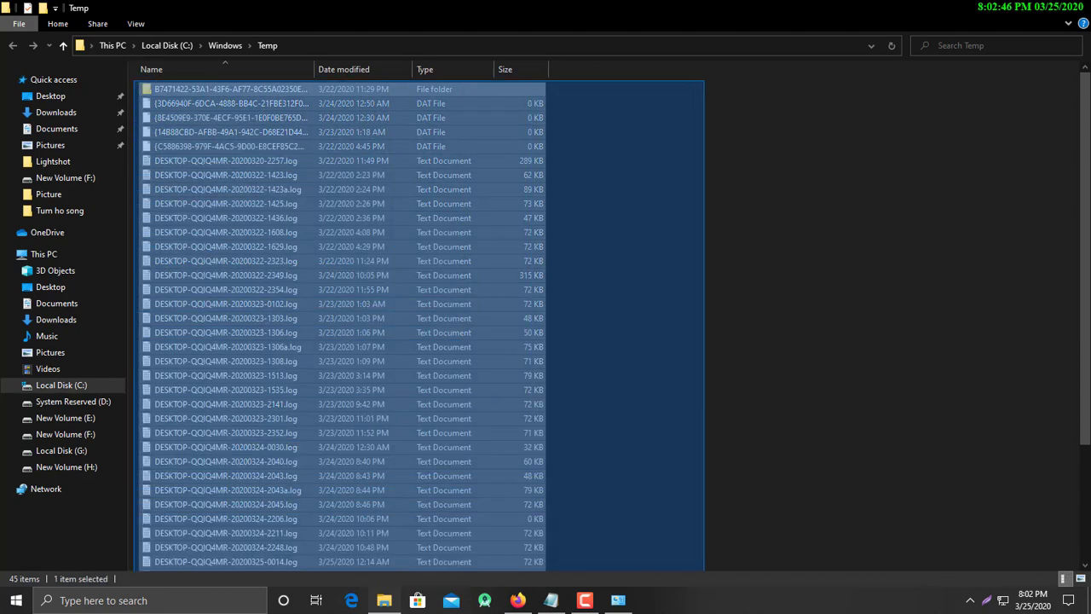
scroll(341, 323, "down", 3)
right_click(398, 206)
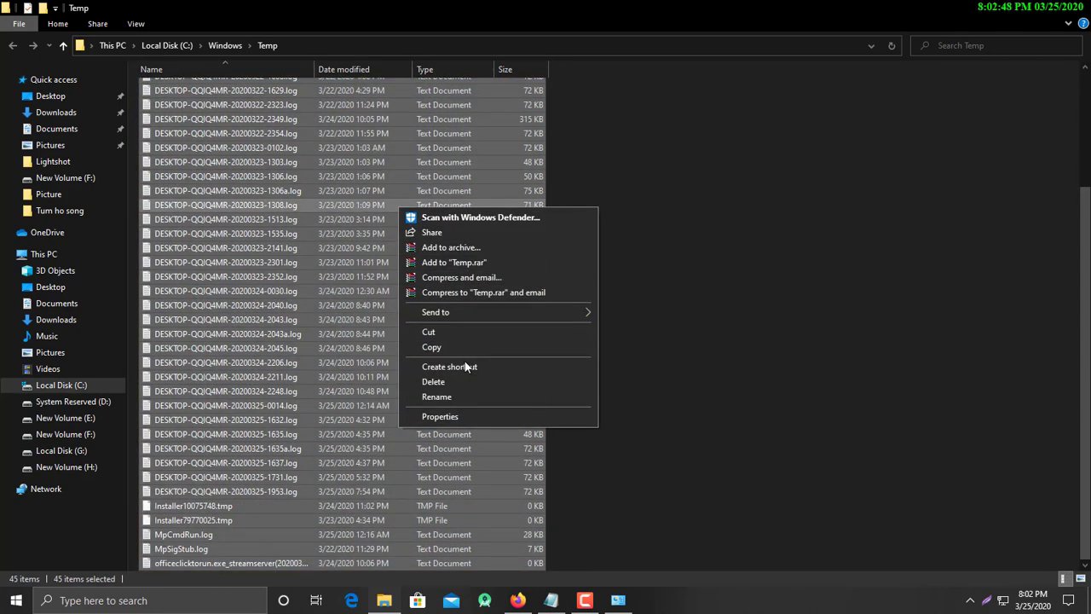
left_click(456, 379)
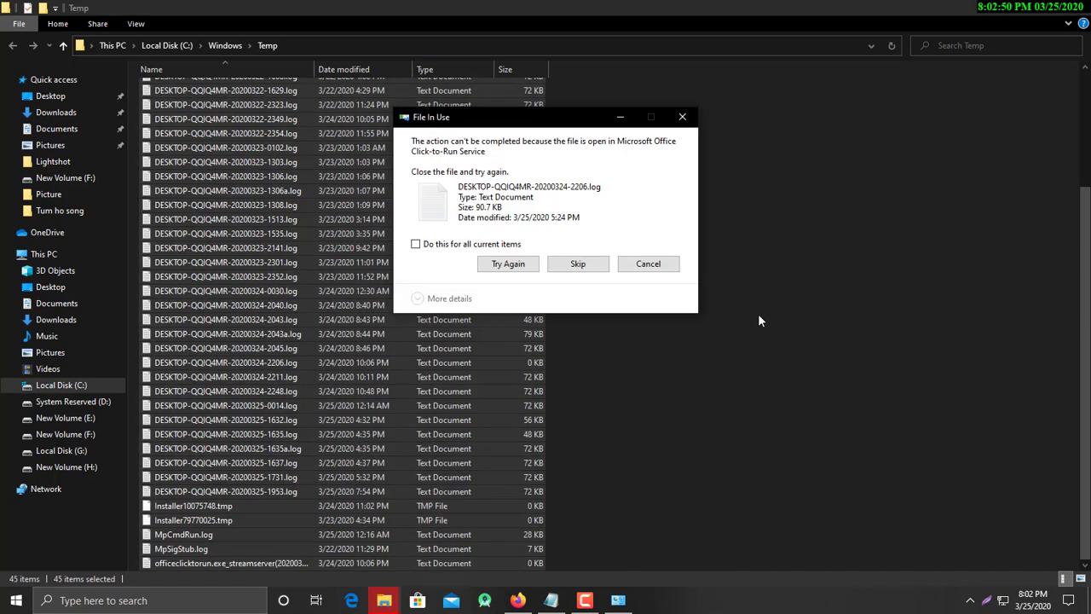
left_click(508, 265)
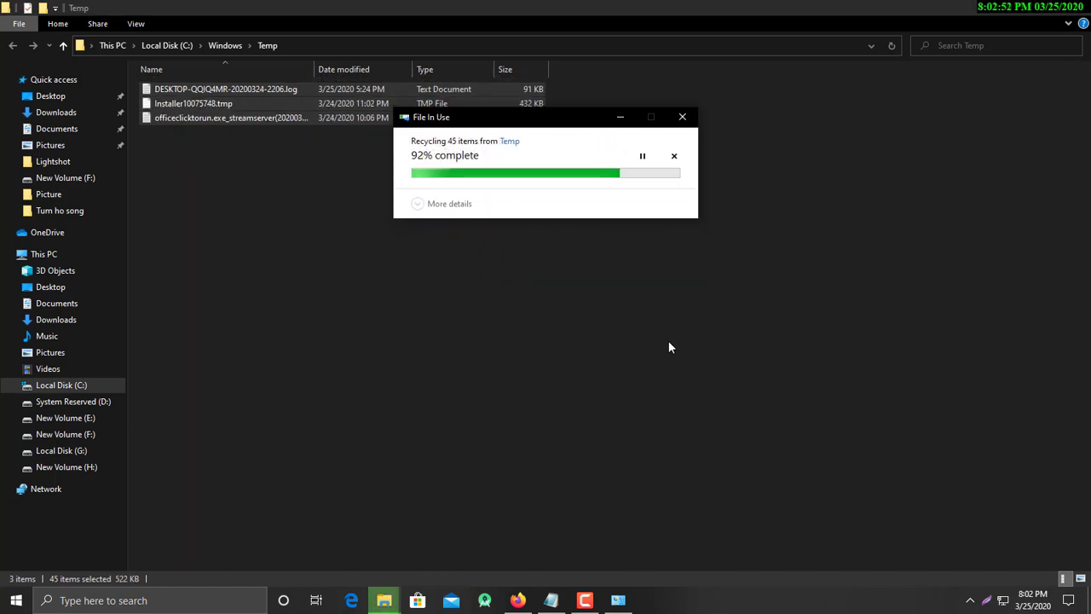
left_click(579, 266)
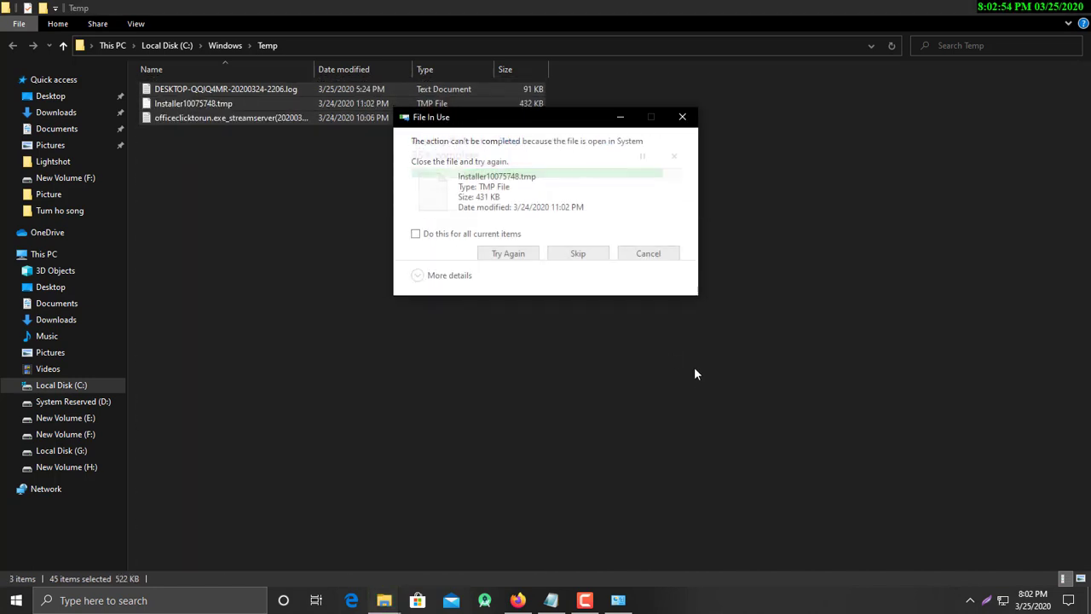
left_click(579, 253)
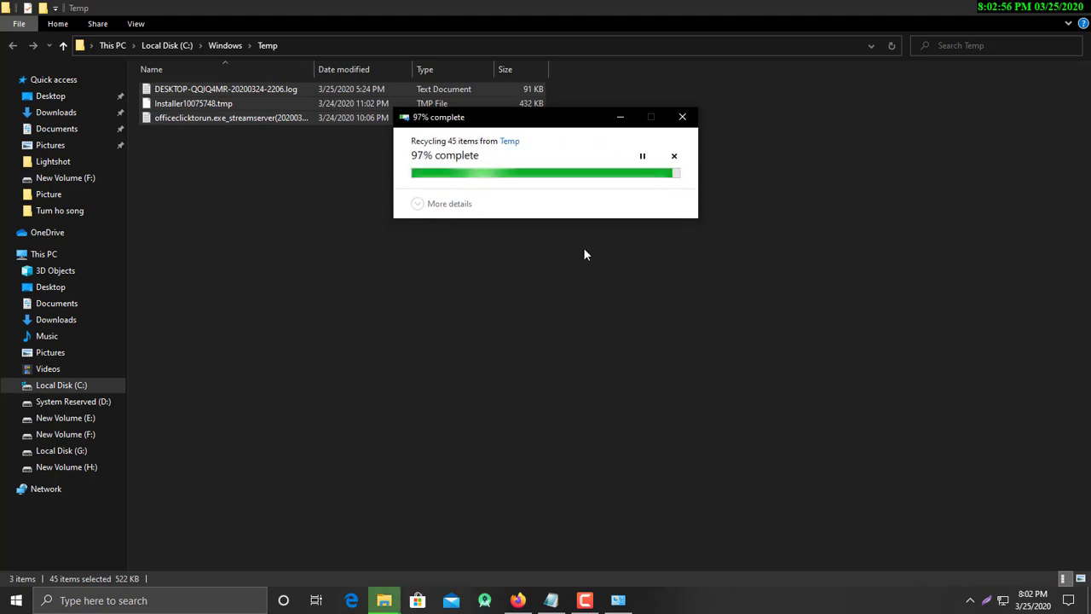
left_click(580, 265)
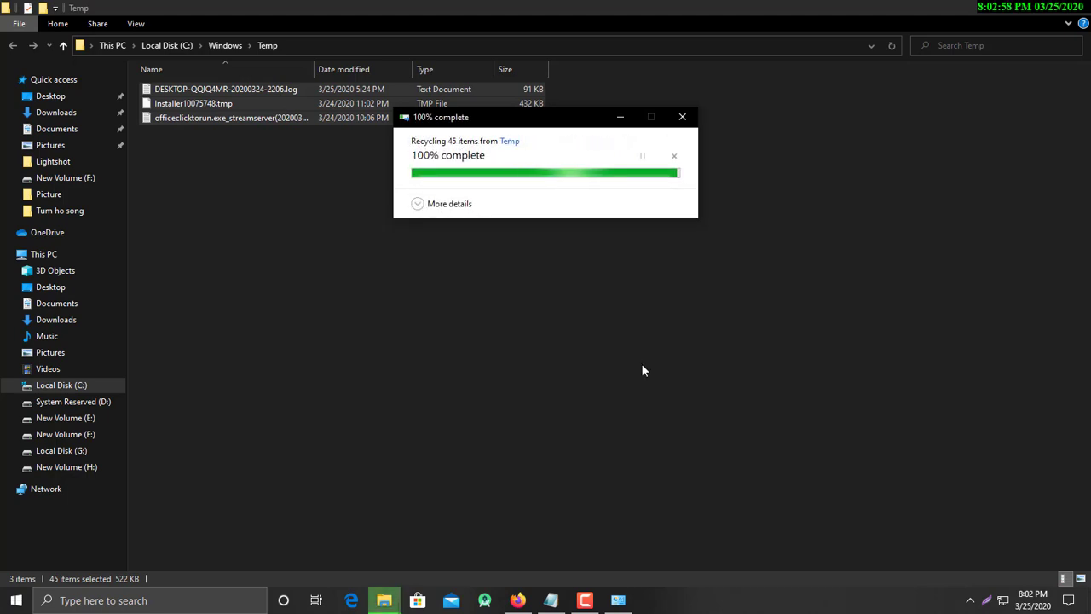
Close the Windows Temp folder and refresh the desktop.
left_click(1043, 144)
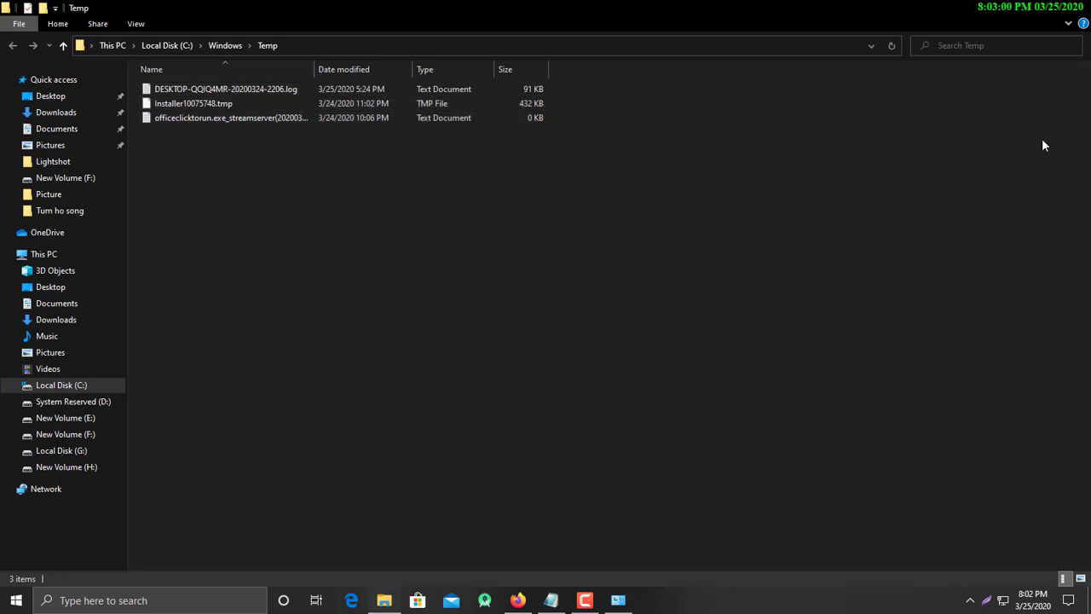
left_click(1076, 7)
right_click(539, 261)
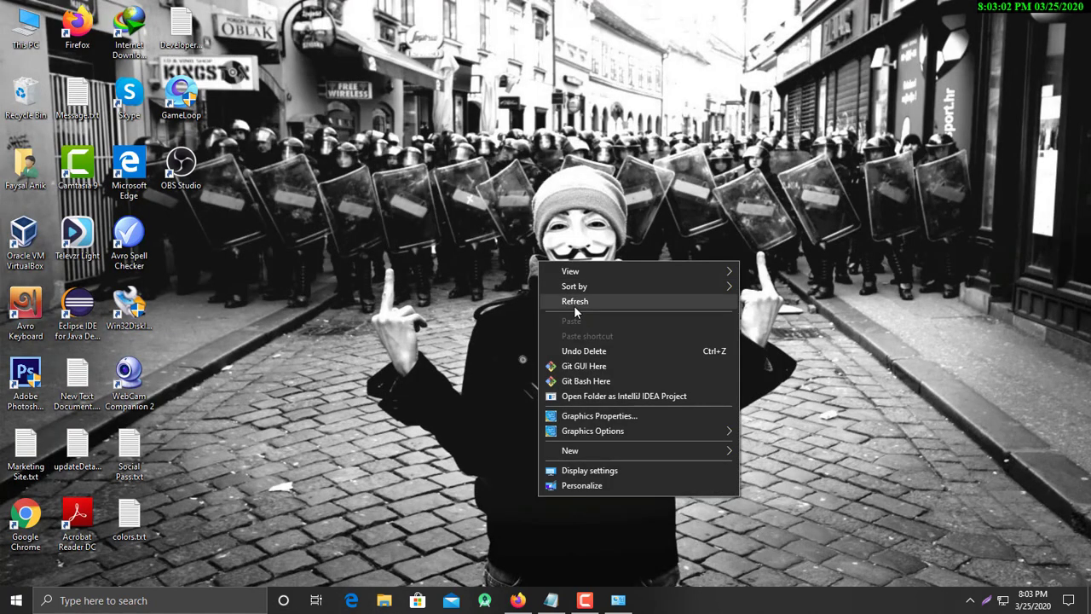
left_click(573, 305)
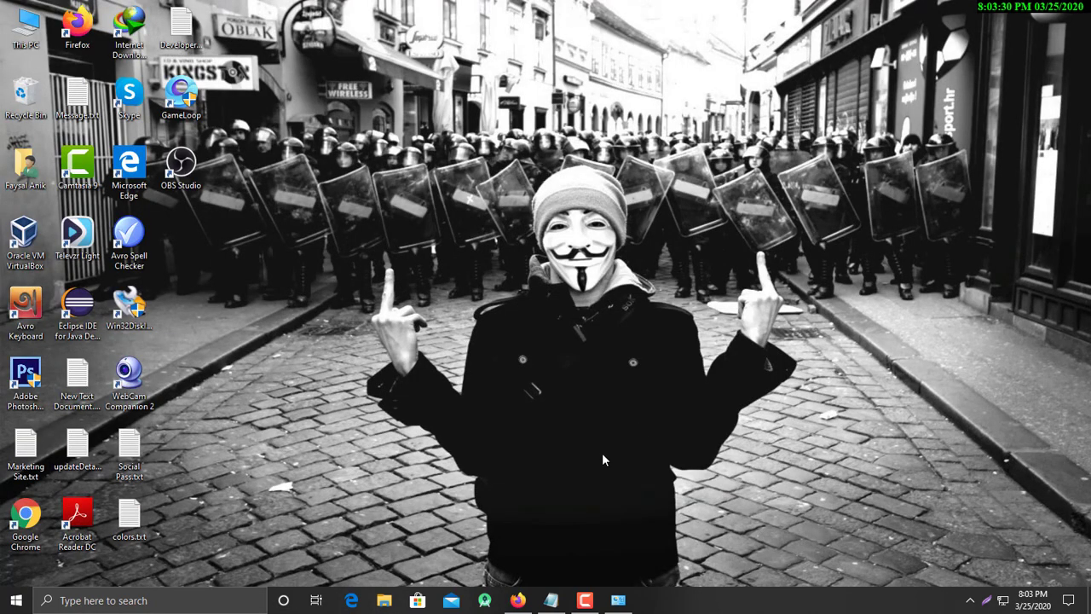
Add the line "open run box again and type prefetch" above services.msc in the Notepad document.
left_click(553, 600)
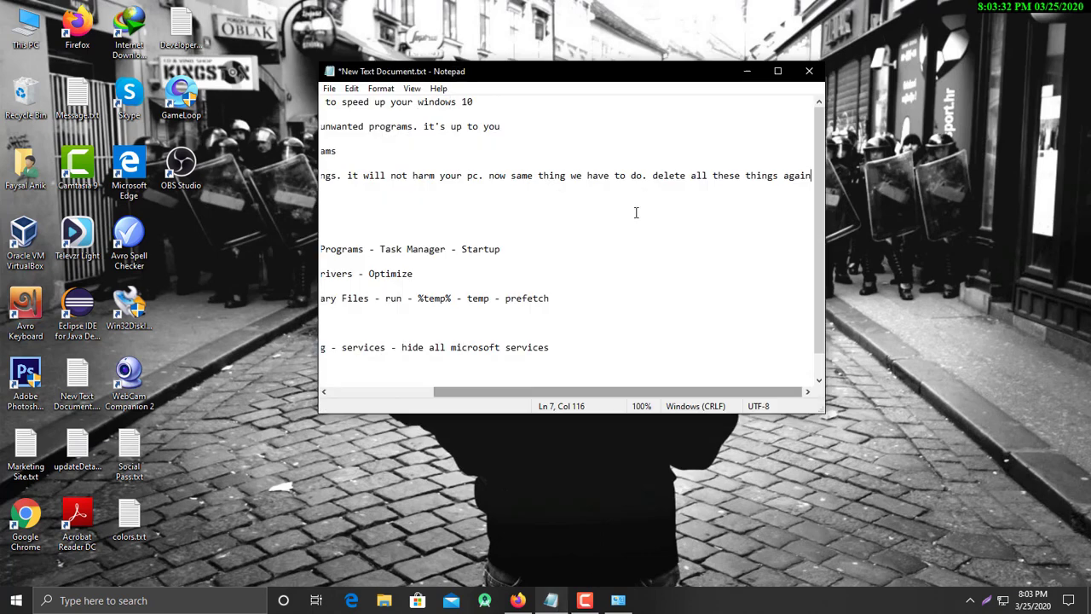
left_click_drag(536, 390, 384, 391)
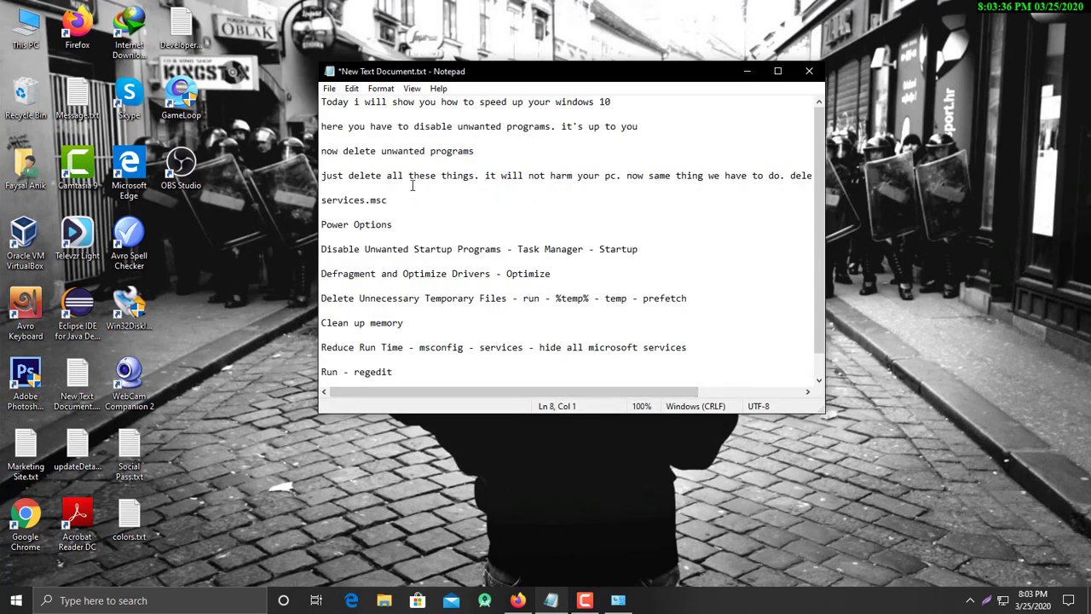
key("Return")
key("Return")
key("Up")
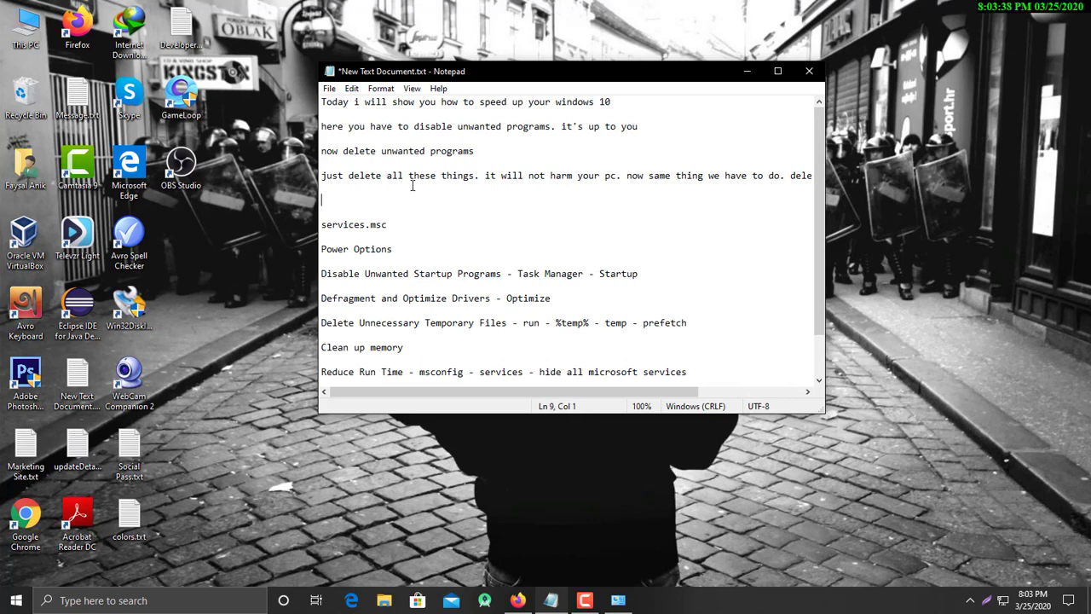
type("open run box again and type p")
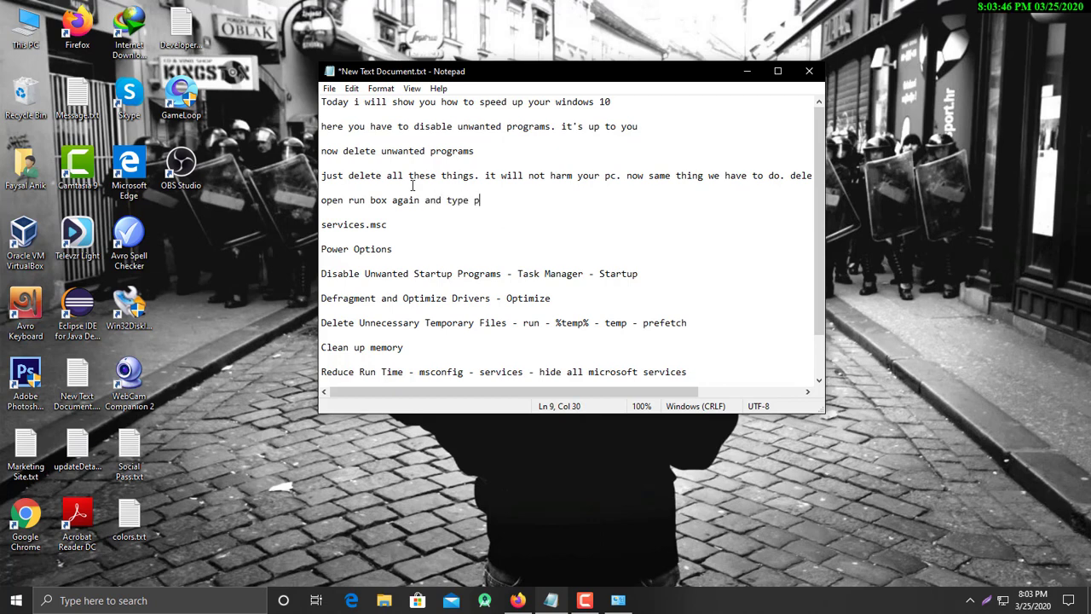
type("refetch")
Open the Run dialog, replace its entry with prefetch and allow access to open the Prefetch folder.
left_click(187, 607)
type("run")
key("Return")
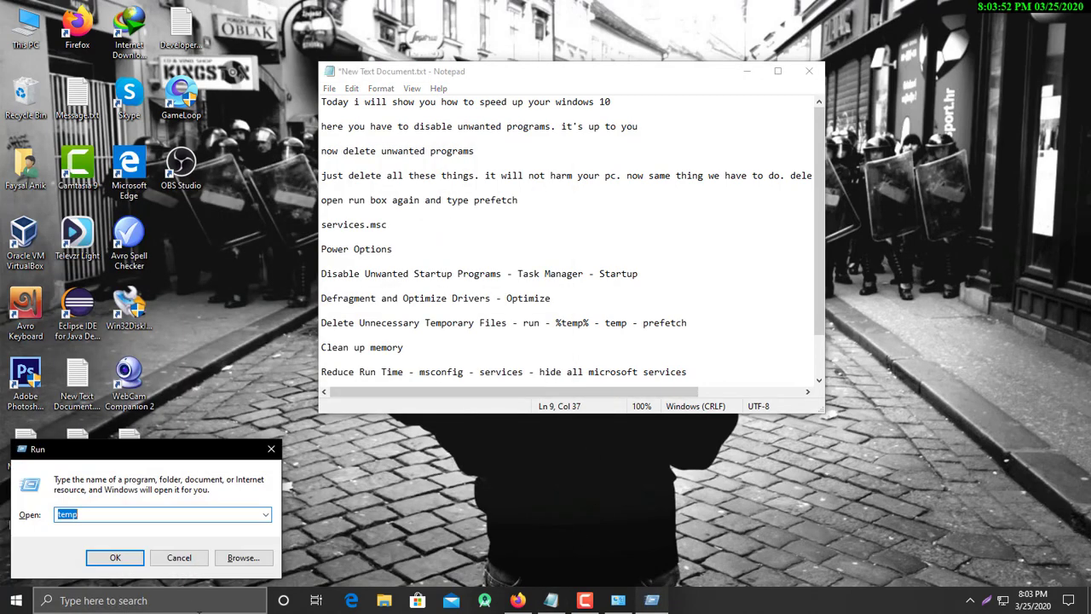
type("prefe")
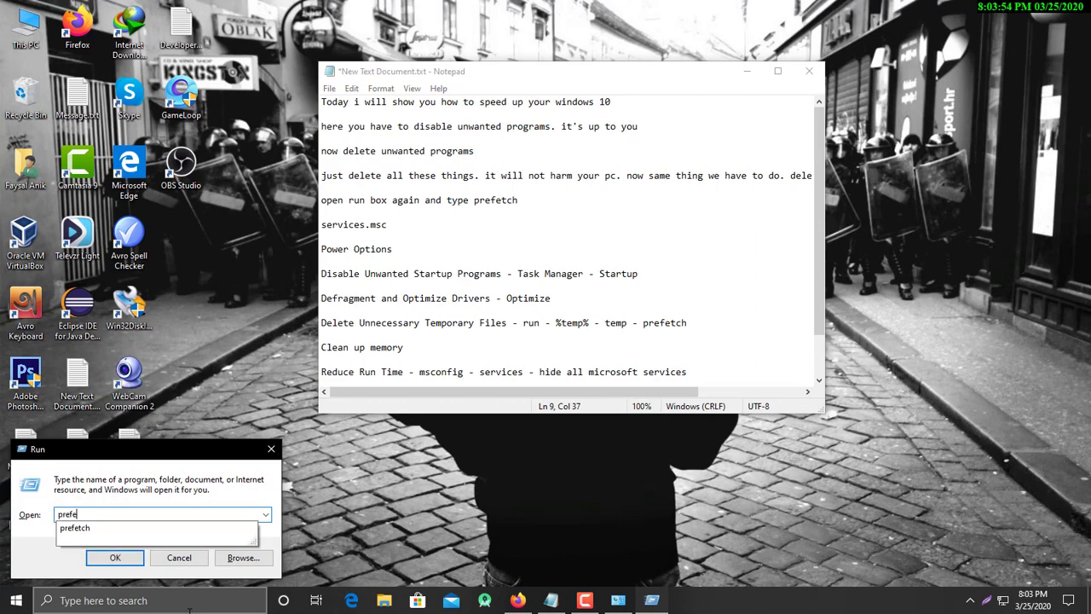
type("tch")
key("Return")
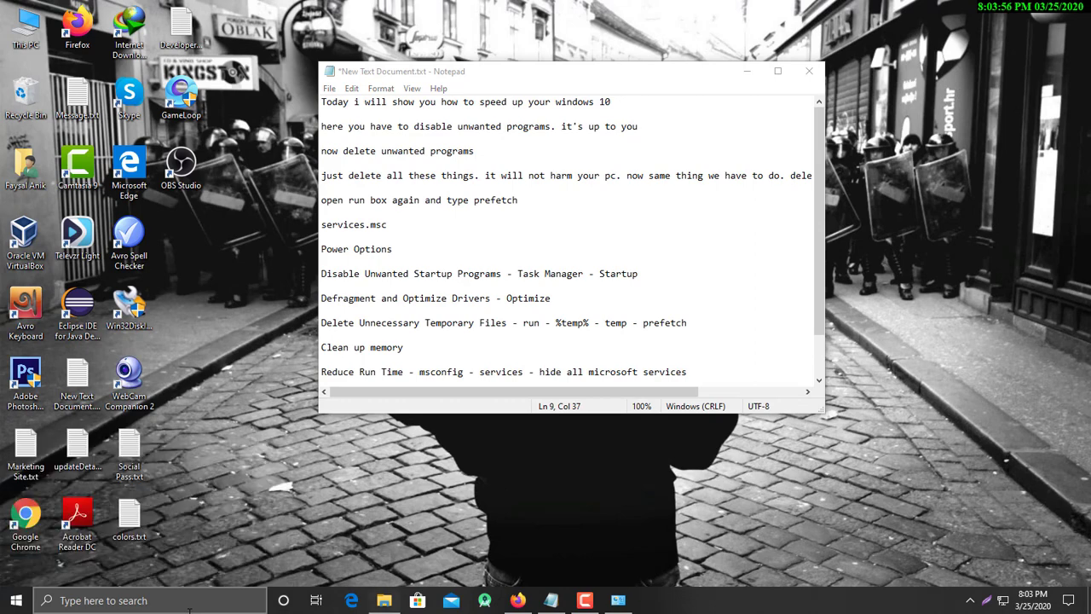
left_click(555, 319)
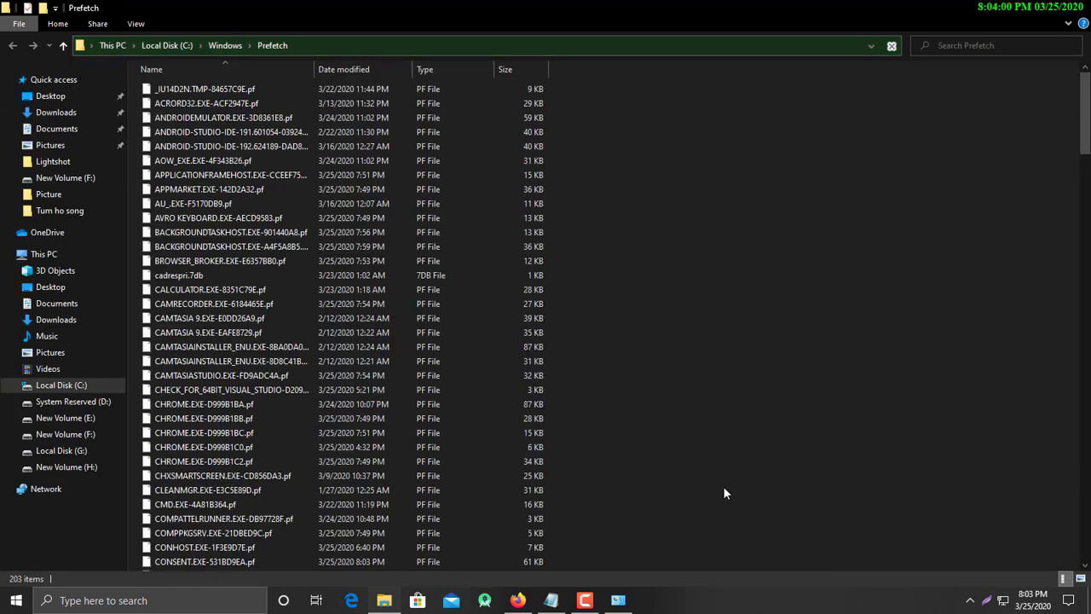
Delete all files in the Prefetch folder, skipping the one that is in use.
left_click_drag(151, 102, 324, 569)
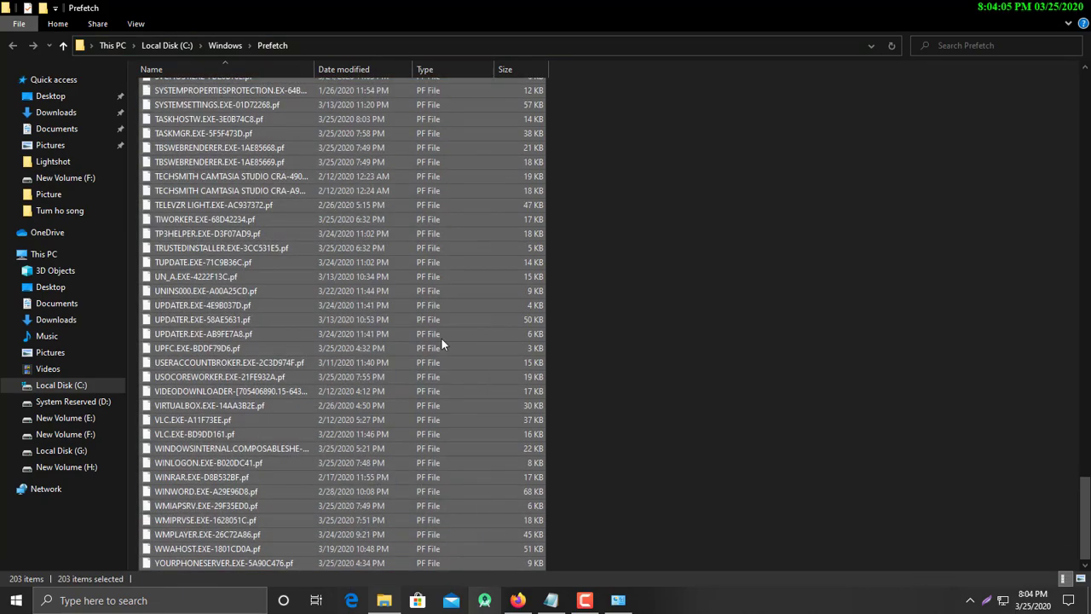
right_click(324, 110)
left_click(371, 285)
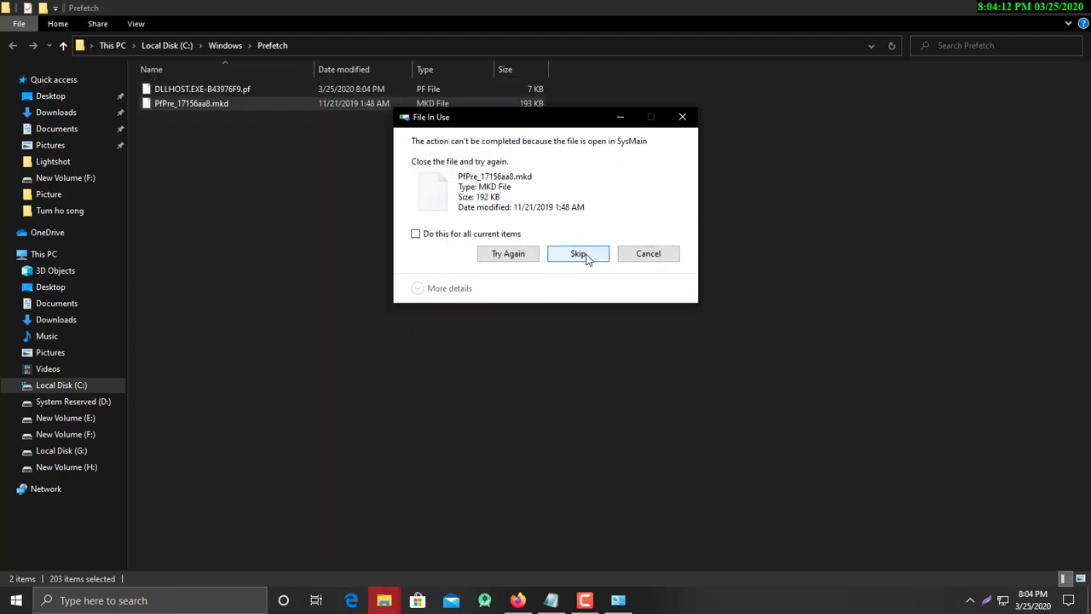
left_click(519, 257)
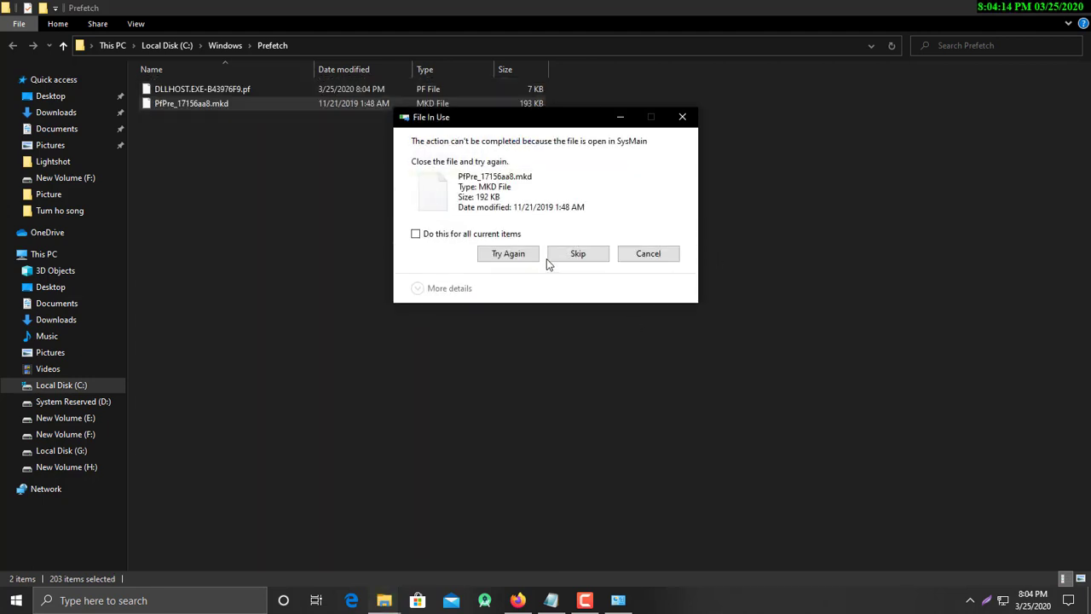
left_click(577, 254)
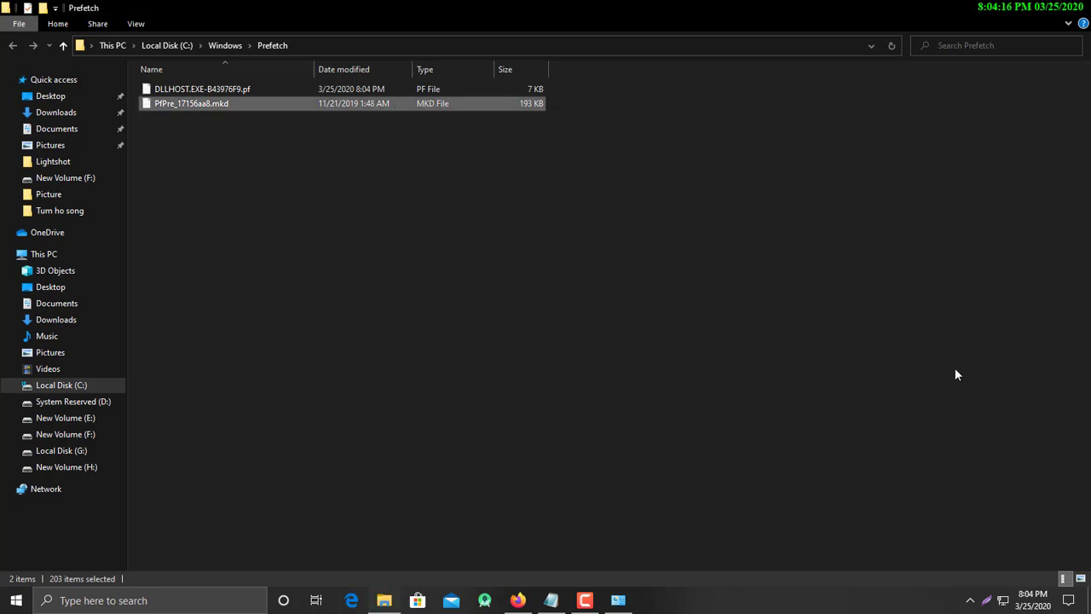
Close the Prefetch folder and refresh the desktop.
left_click(1076, 7)
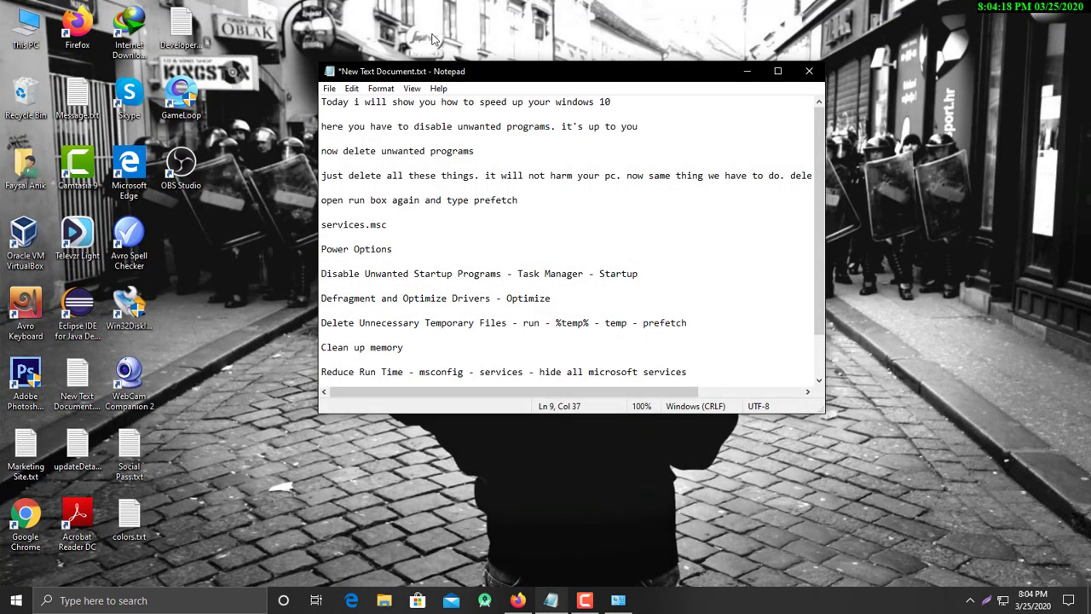
right_click(432, 36)
left_click(467, 73)
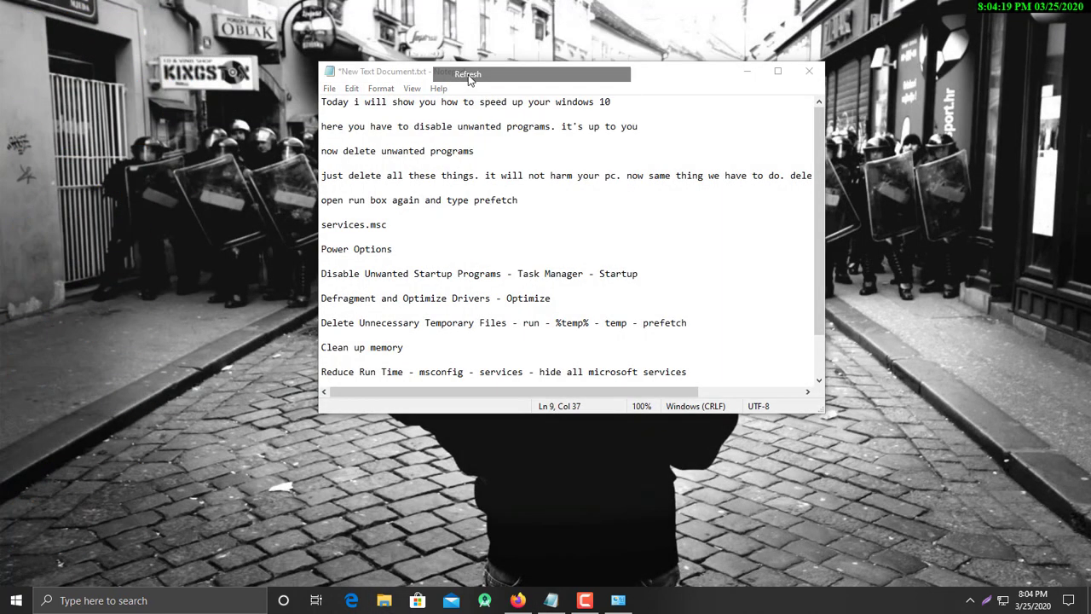
Add the line "now we have to clean up our memory" below the prefetch note, refresh the desktop and minimise Notepad.
left_click(545, 199)
key("Return")
key("Return")
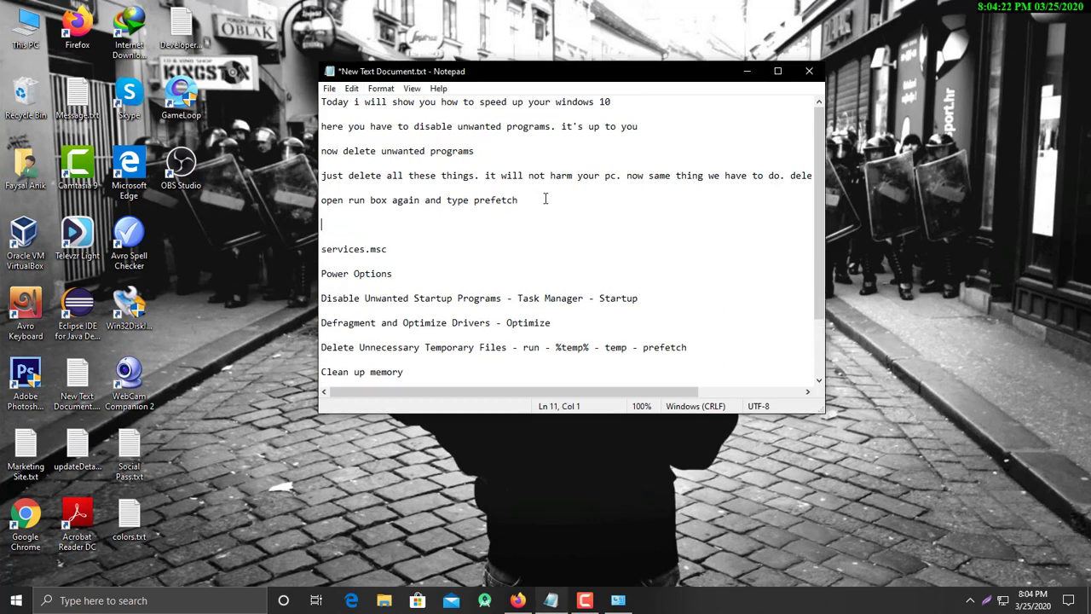
type("now we have to clean up")
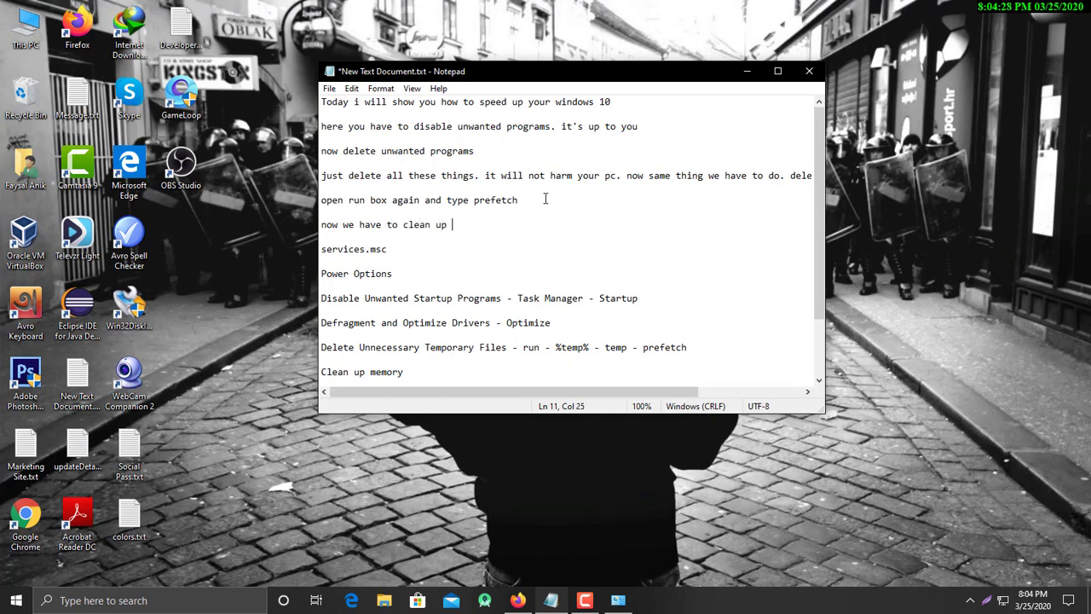
type(" our memory")
right_click(247, 42)
left_click(291, 82)
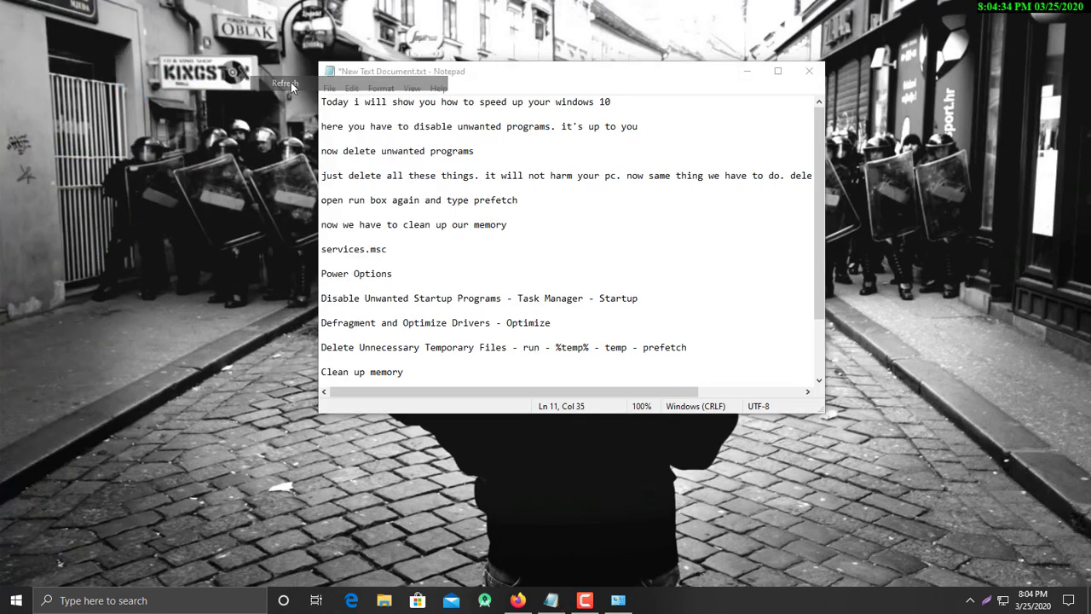
left_click(745, 73)
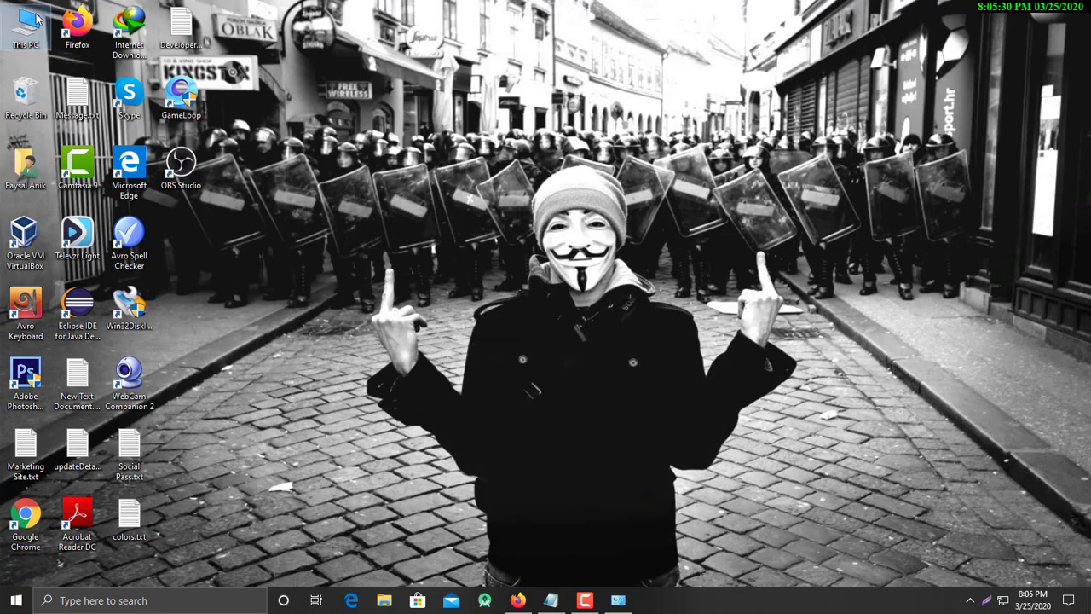
Run Disk Cleanup from the properties of Local Disk (C:) with the preselected file types and confirm the deletion.
double_click(25, 27)
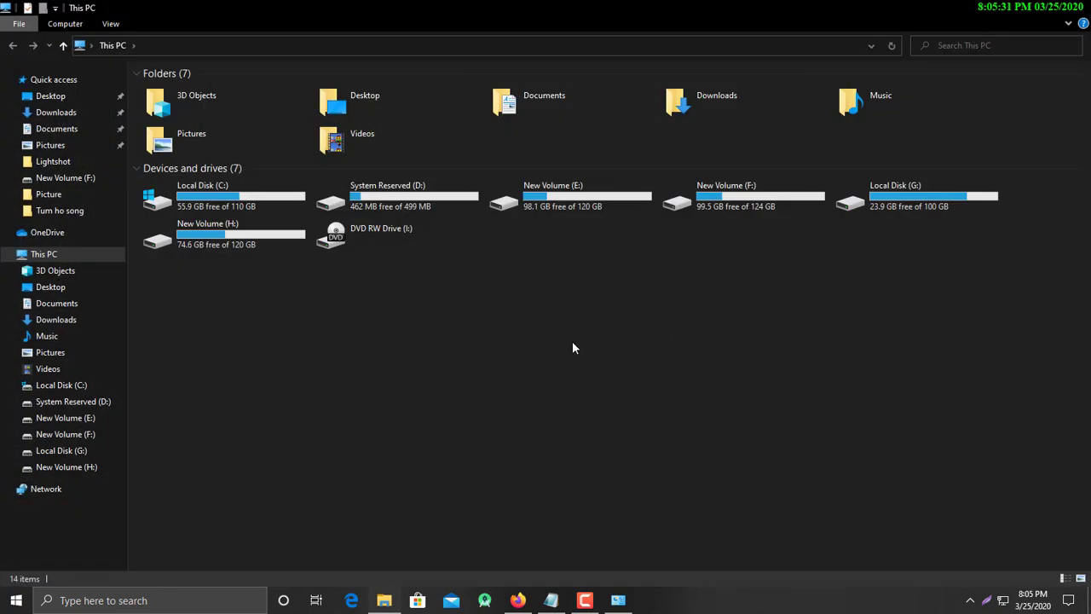
right_click(207, 183)
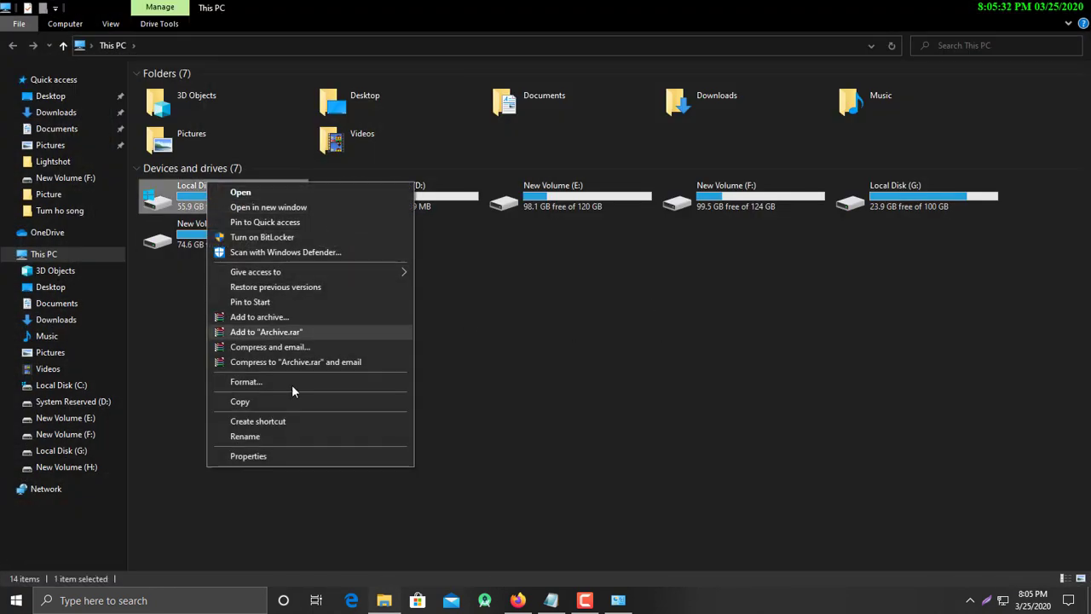
left_click(257, 456)
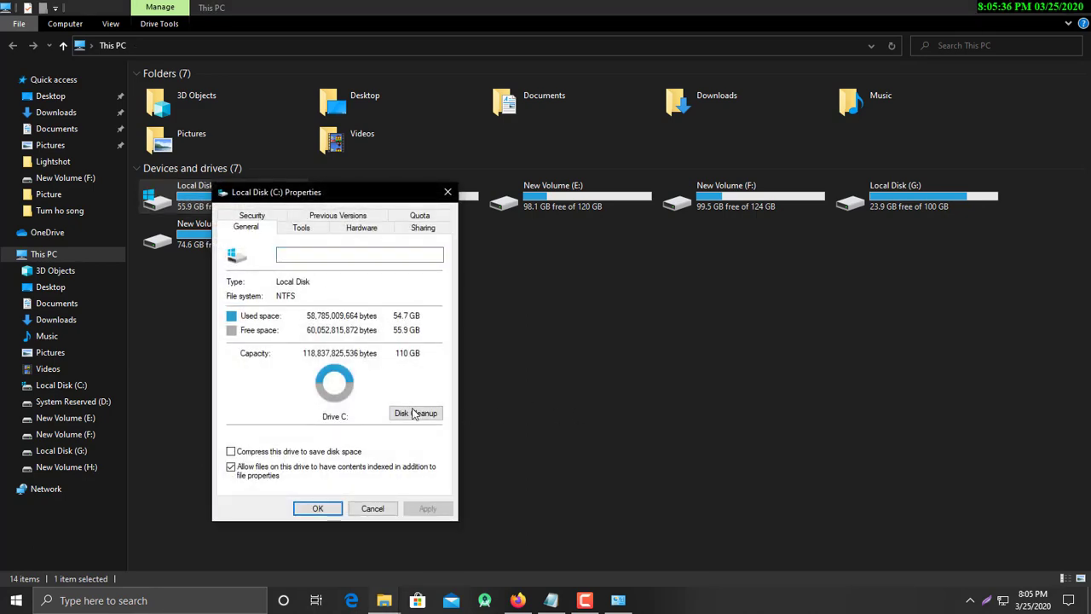
left_click(408, 414)
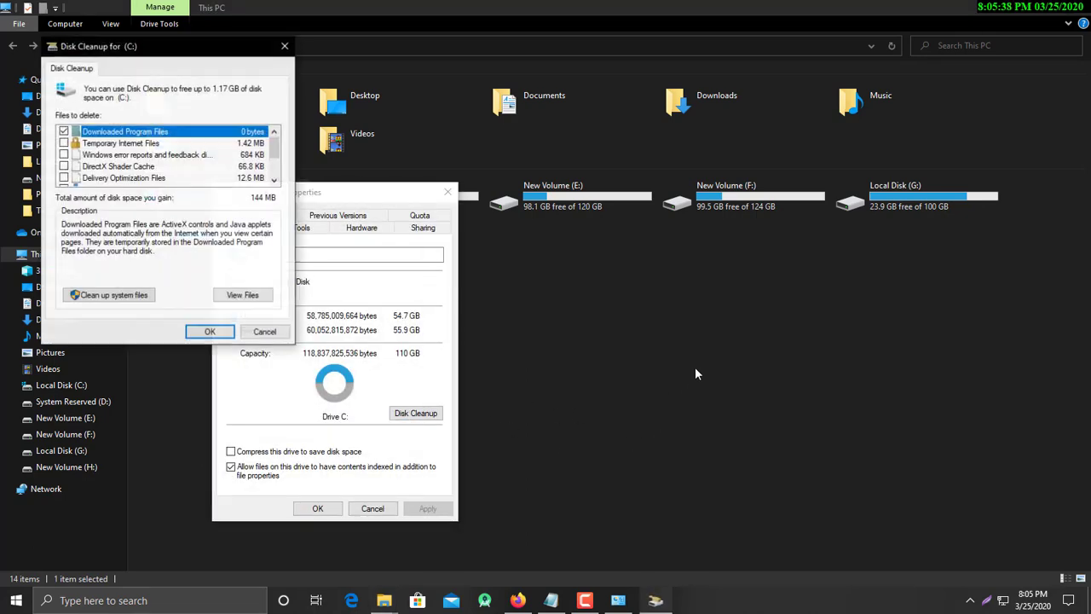
left_click(211, 332)
left_click(565, 308)
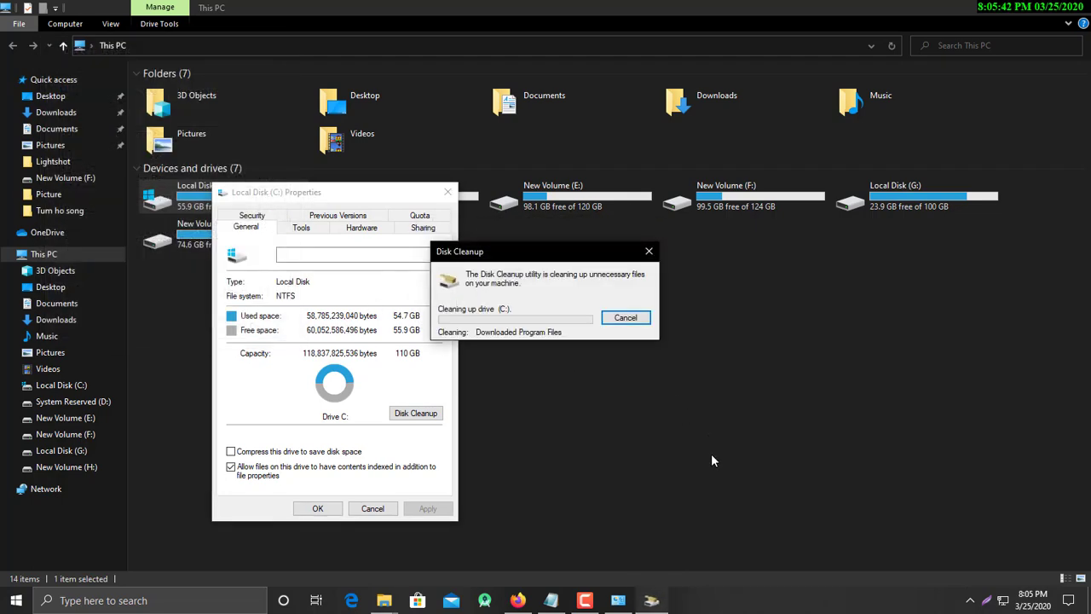
Append ". don't worry it will delete only unneccesssary files." to the memory clean-up note in Notepad and minimise Notepad.
left_click(550, 600)
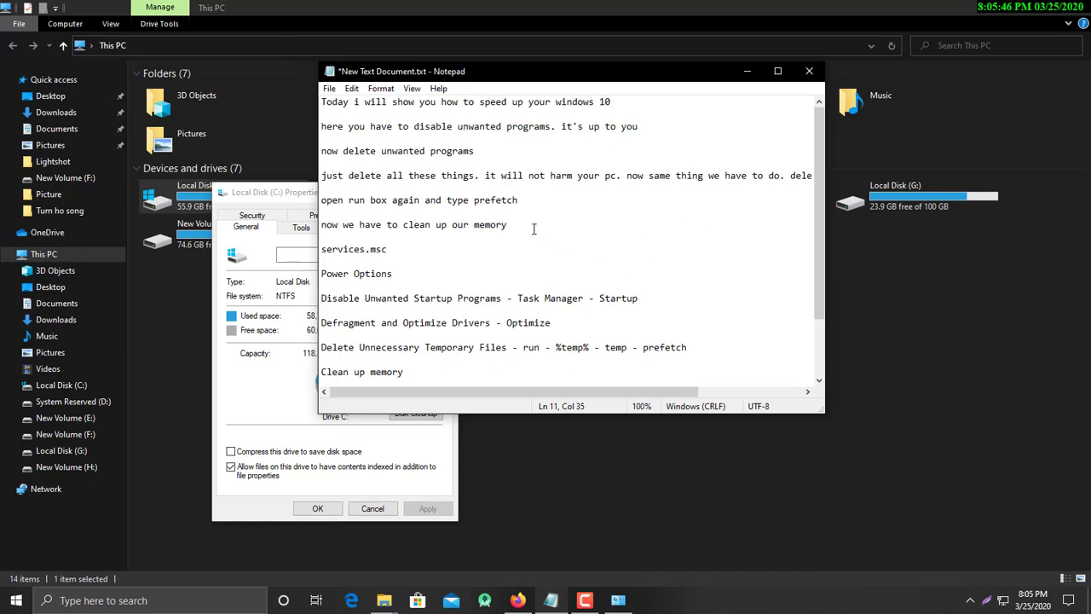
type("don't worry it will delete o")
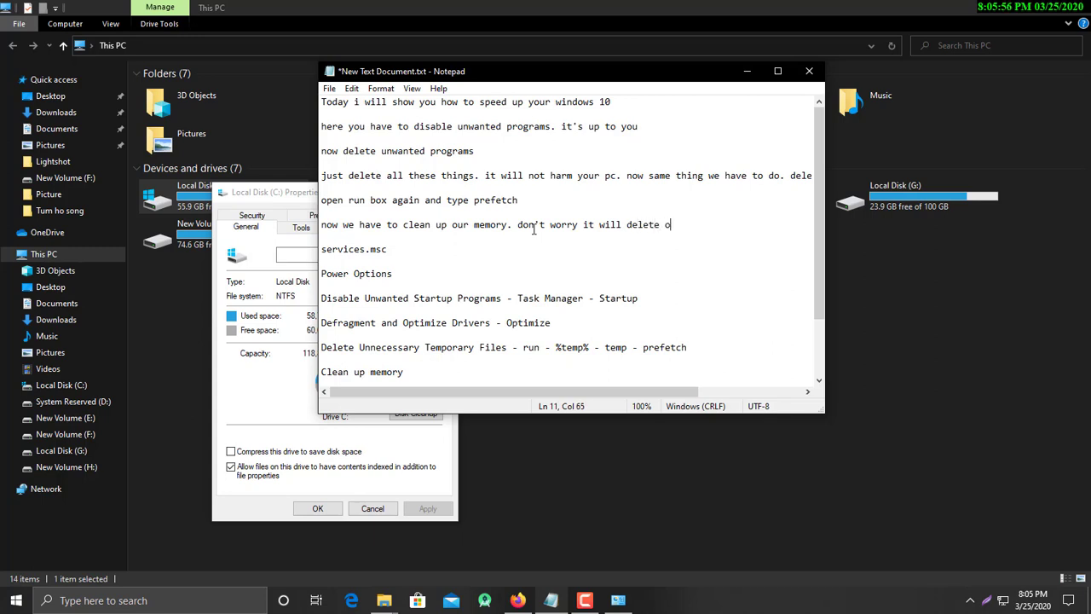
type("nly unneccesssary fi")
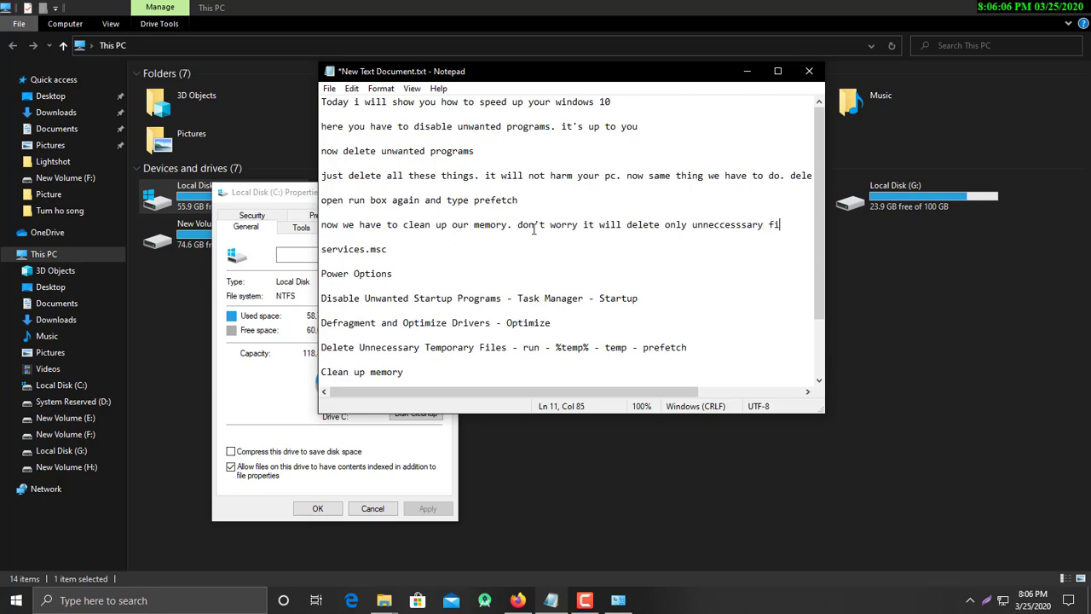
type("les.")
left_click(746, 71)
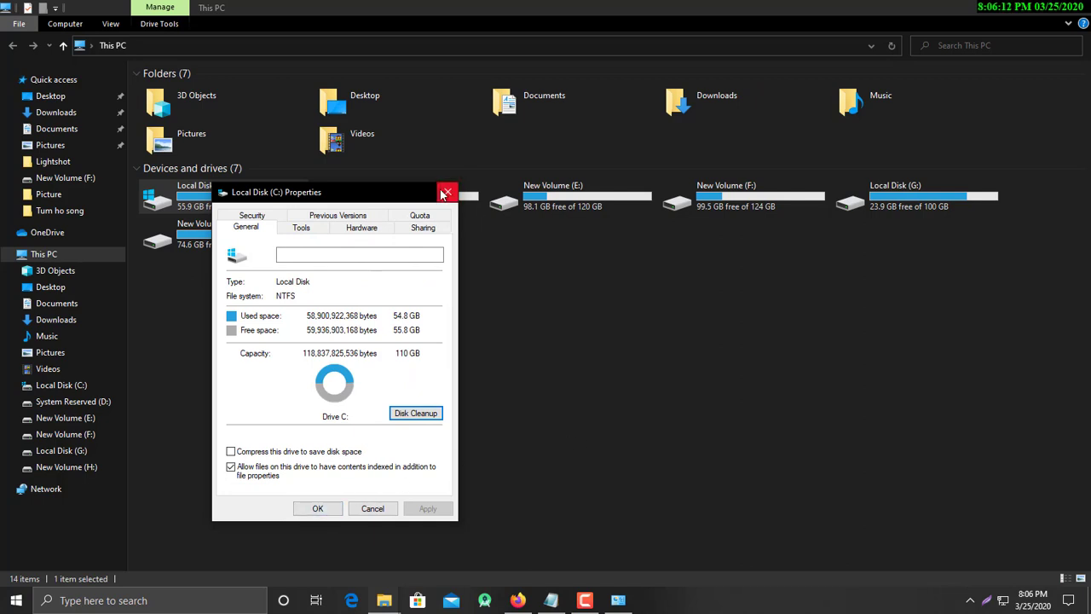
Close the Local Disk (C:) properties and the This PC window, and briefly check the Notepad notes.
left_click(322, 515)
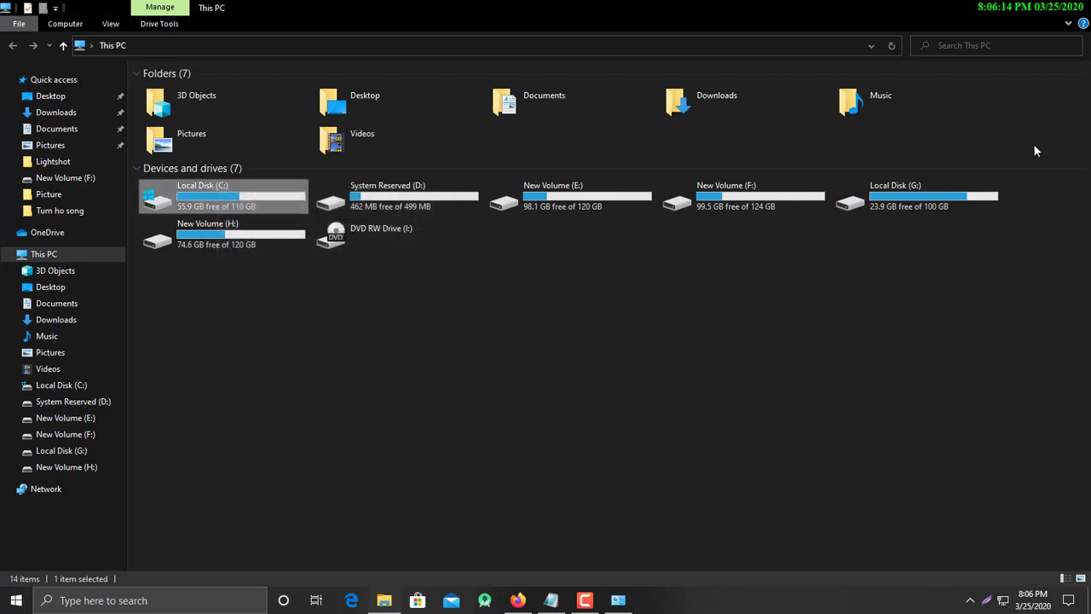
left_click(1071, 7)
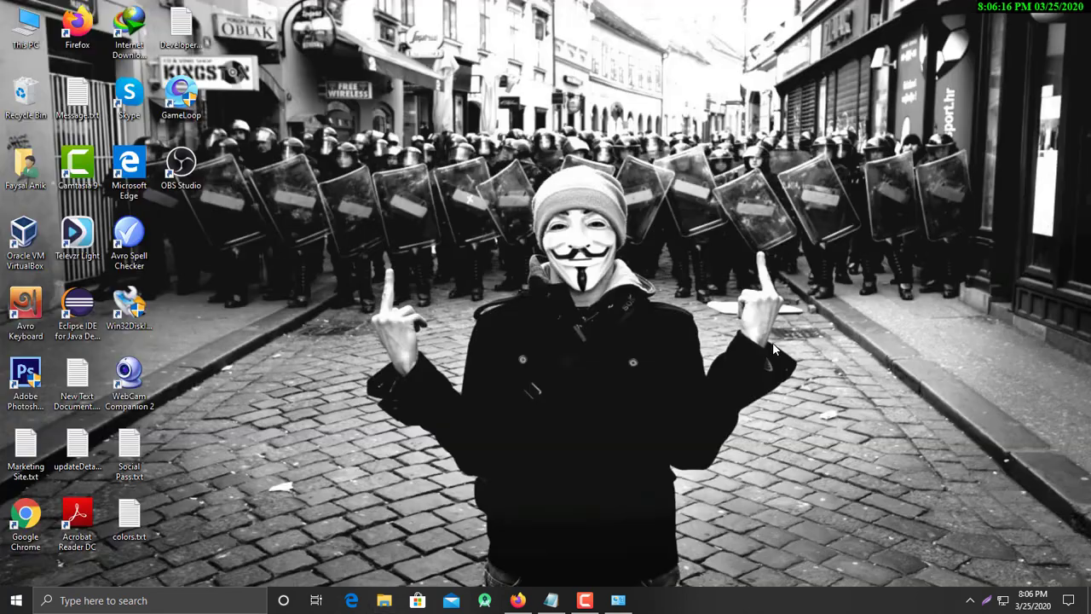
left_click(551, 600)
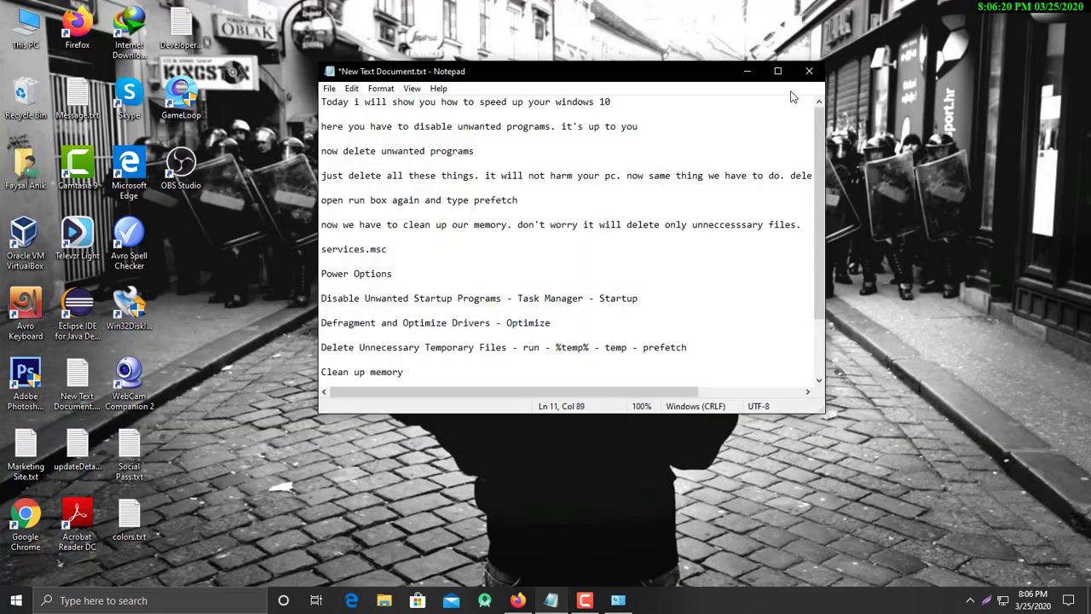
left_click(746, 77)
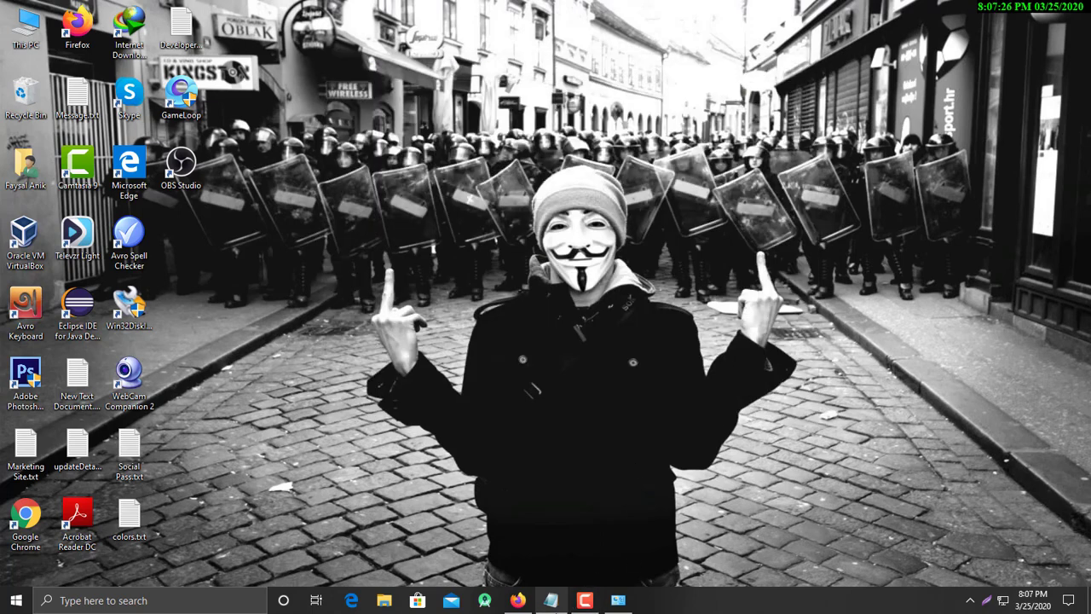
Add the line "now type in run box" below the memory clean-up note in Notepad.
left_click(551, 600)
left_click(461, 236)
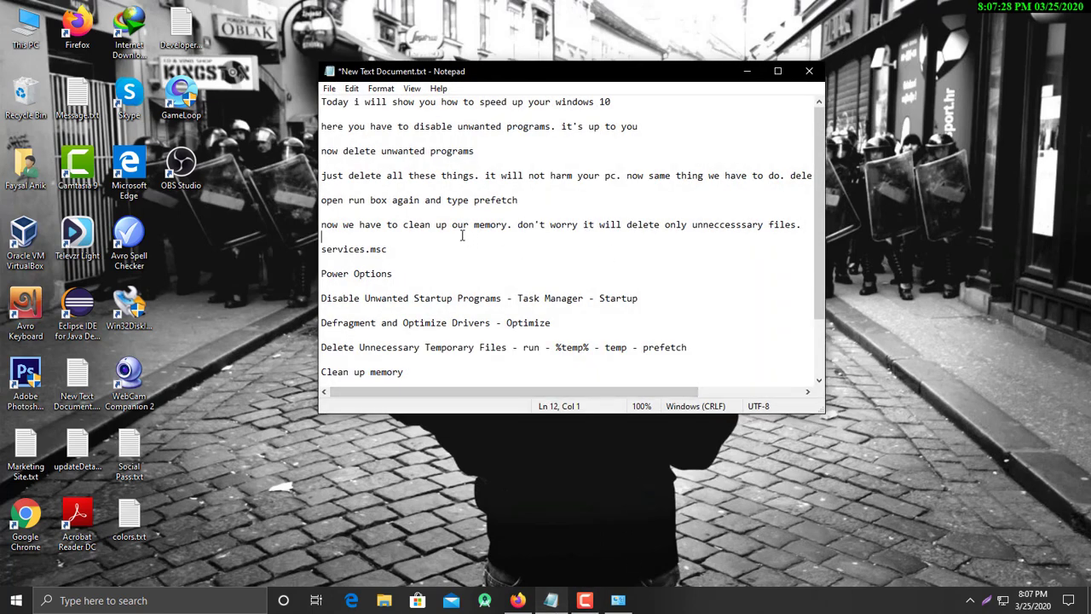
key("Return")
key("Return")
type("n")
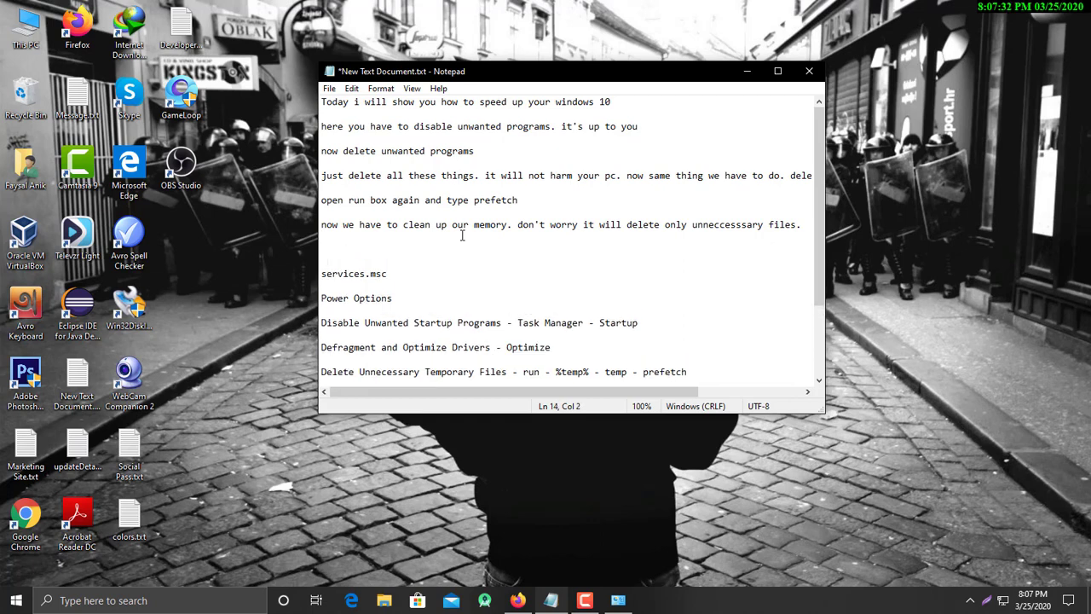
type("pe")
key("BackSpace")
key("BackSpace")
key("BackSpace")
key("BackSpace")
key("BackSpace")
key("BackSpace")
key("BackSpace")
key("BackSpace")
key("BackSpace")
key("BackSpace")
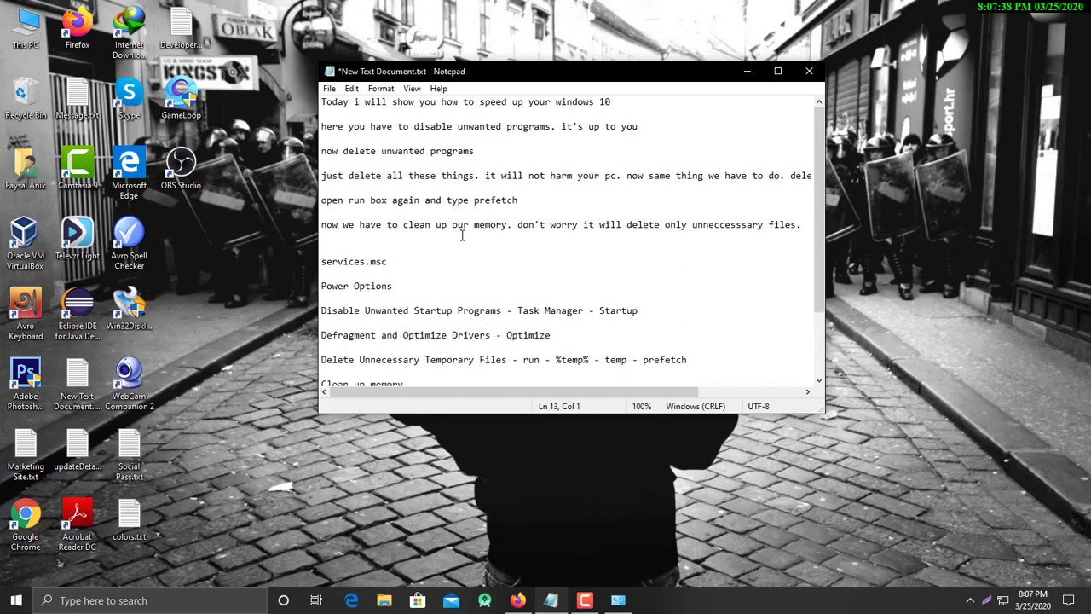
type("now type in run box")
key("Return")
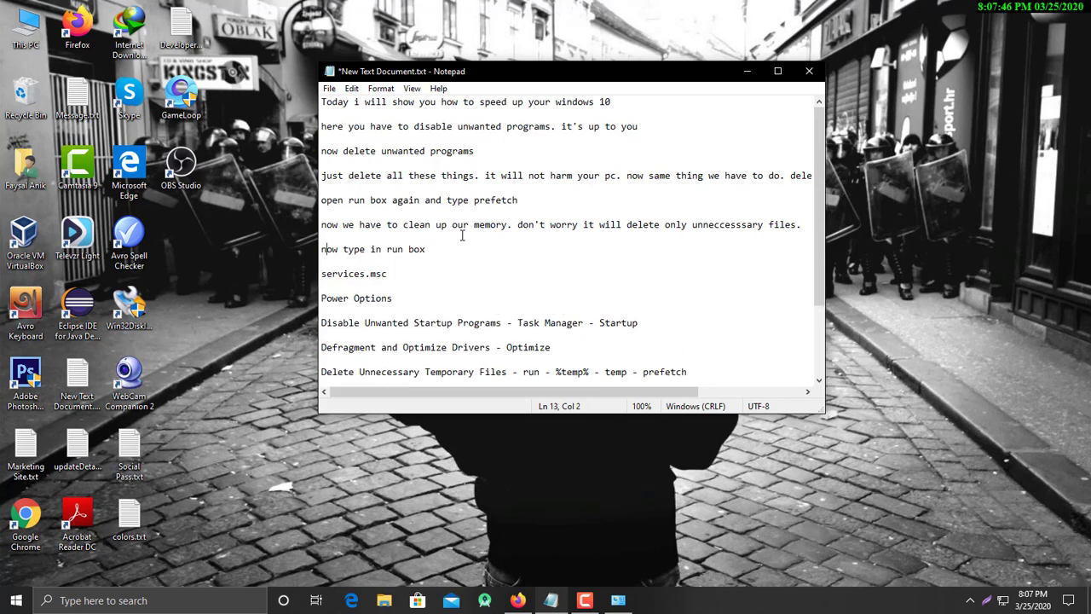
Extend the run box line with "msconfig for reduce run time".
key("Right")
key("Right")
key("Right")
key("Right")
key("Right")
key("Right")
key("Right")
key("Right")
key("Right")
key("Right")
key("Right")
key("Right")
key("Right")
key("Right")
key("Right")
type("msconfig for reduce run")
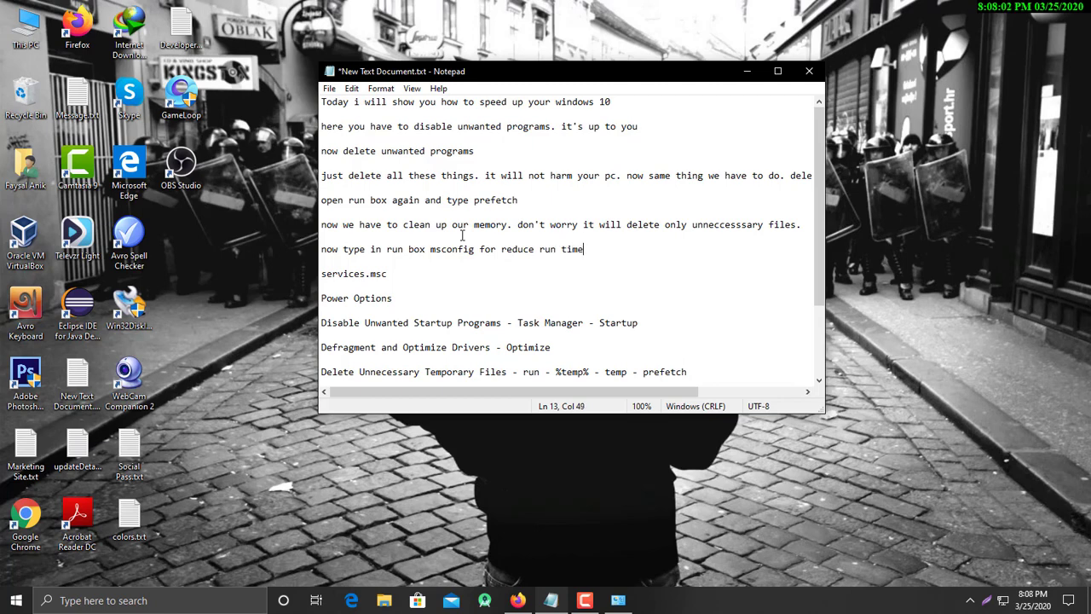
Refresh the desktop and minimise Notepad.
right_click(430, 32)
left_click(467, 77)
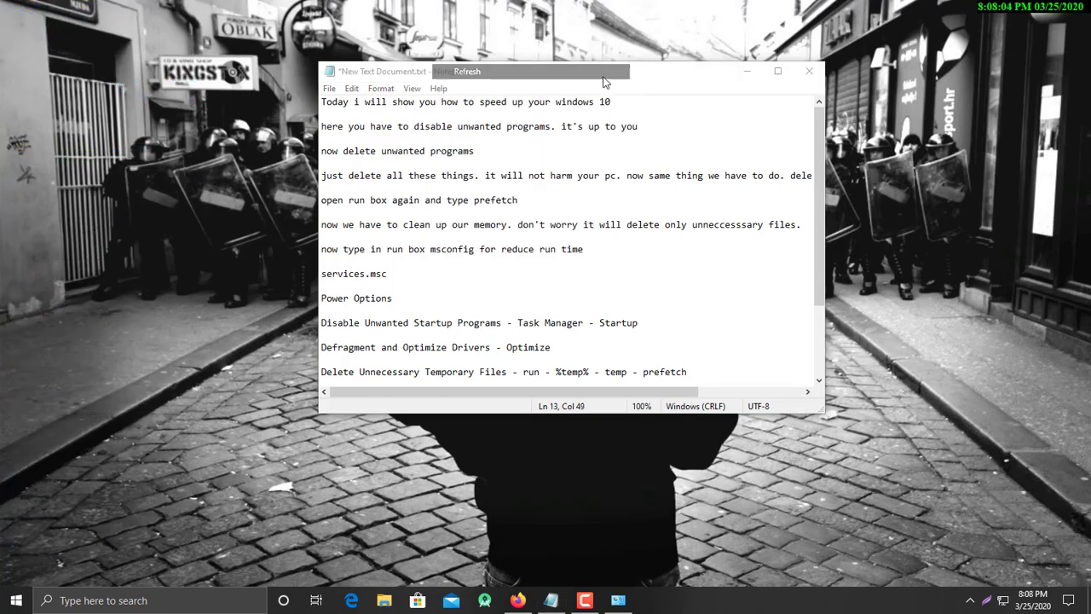
left_click(734, 75)
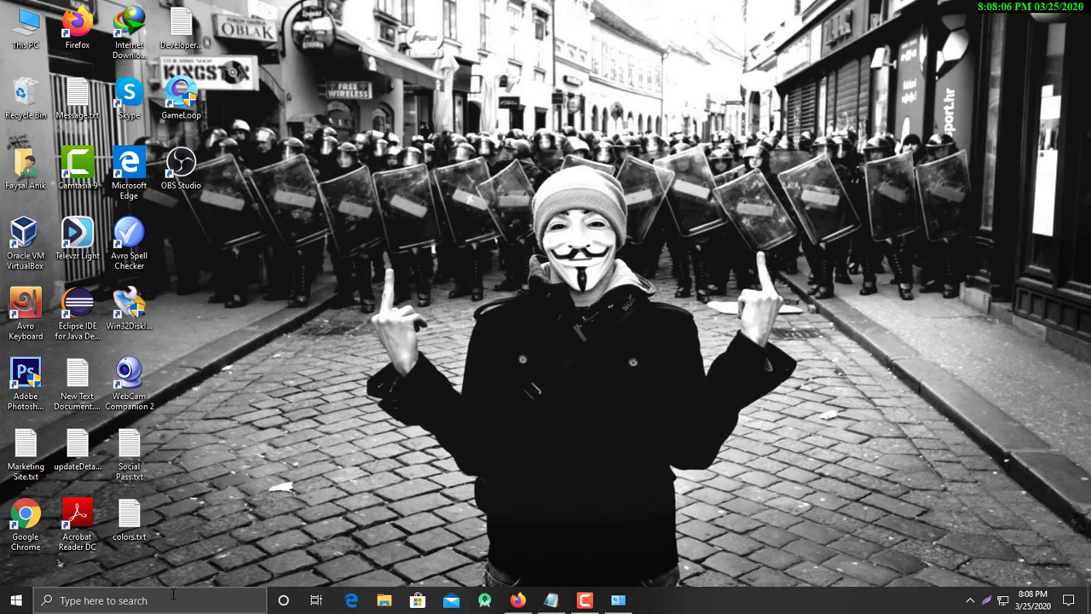
Find the Run app through Windows search and use it to launch msconfig.
left_click(173, 593)
type("run")
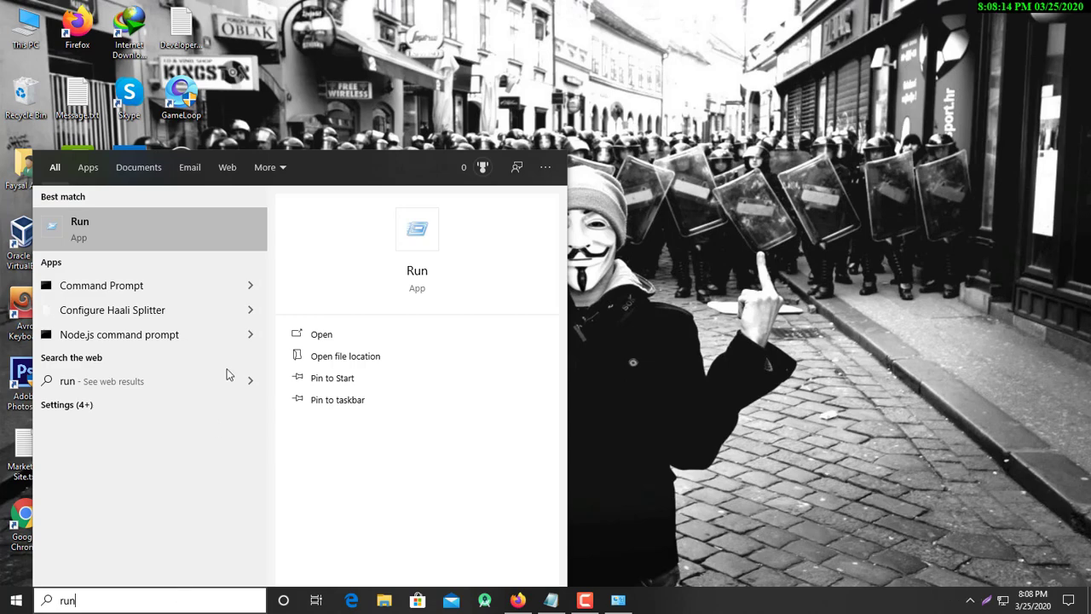
left_click(158, 234)
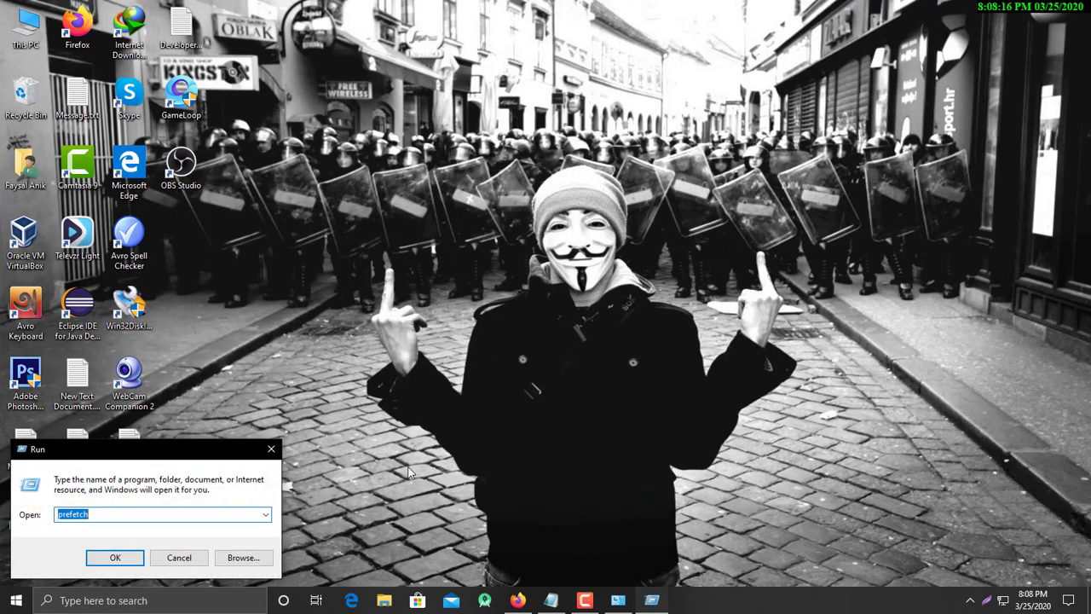
type("mscon")
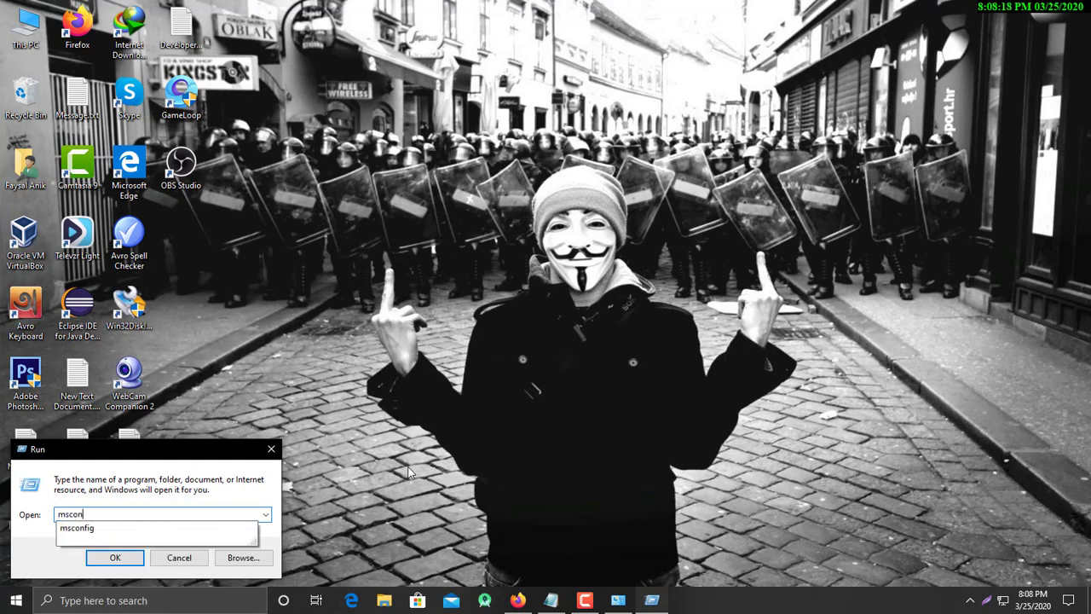
type("fig")
key("Return")
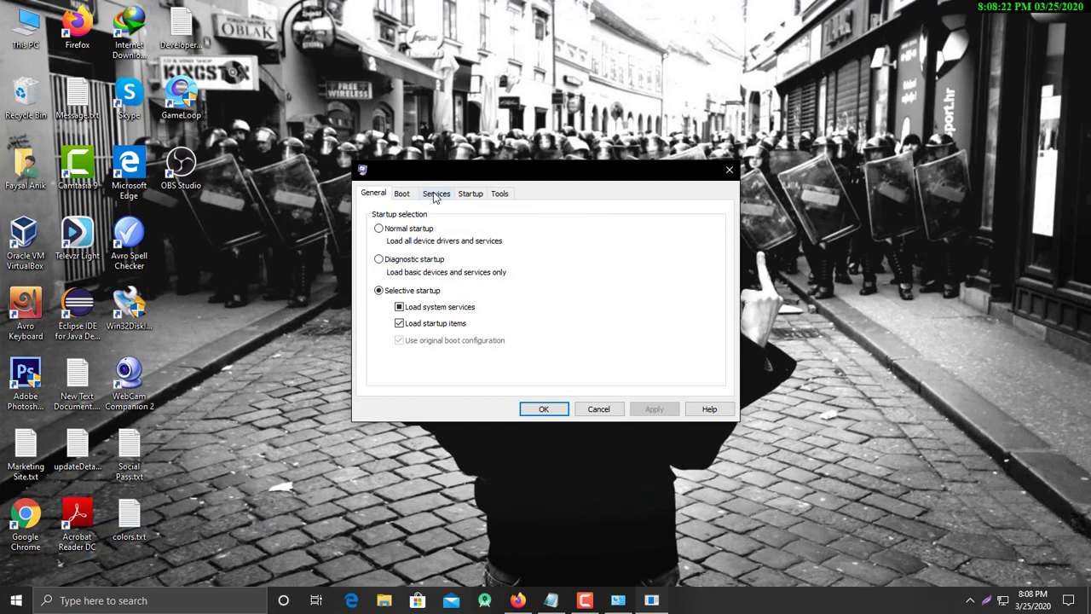
Examine the startup programs in Task Manager, then the General, Boot and Tools settings of System Configuration.
left_click(471, 196)
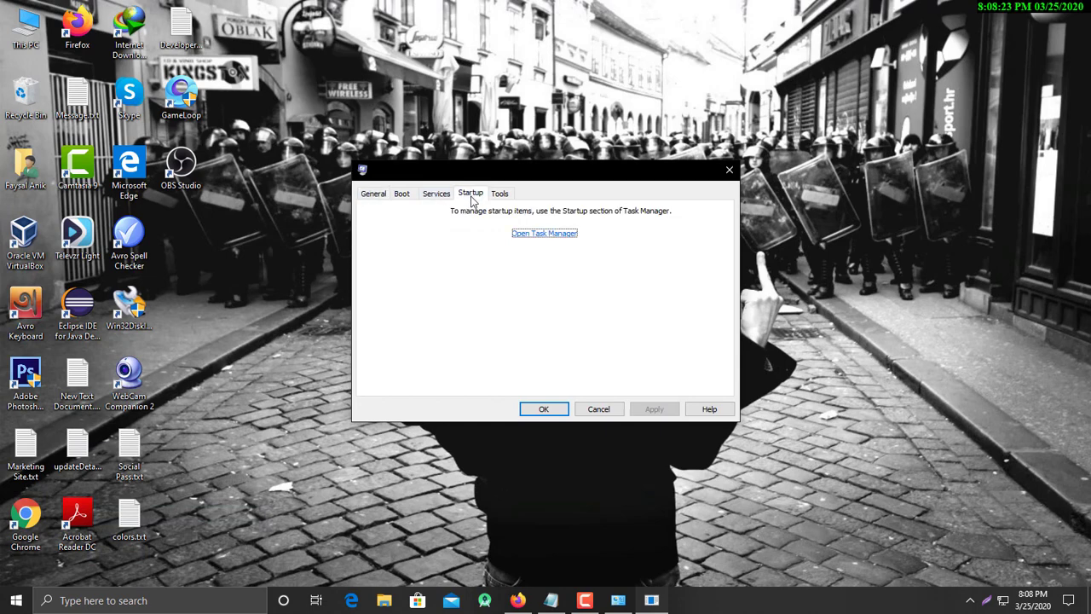
left_click(541, 233)
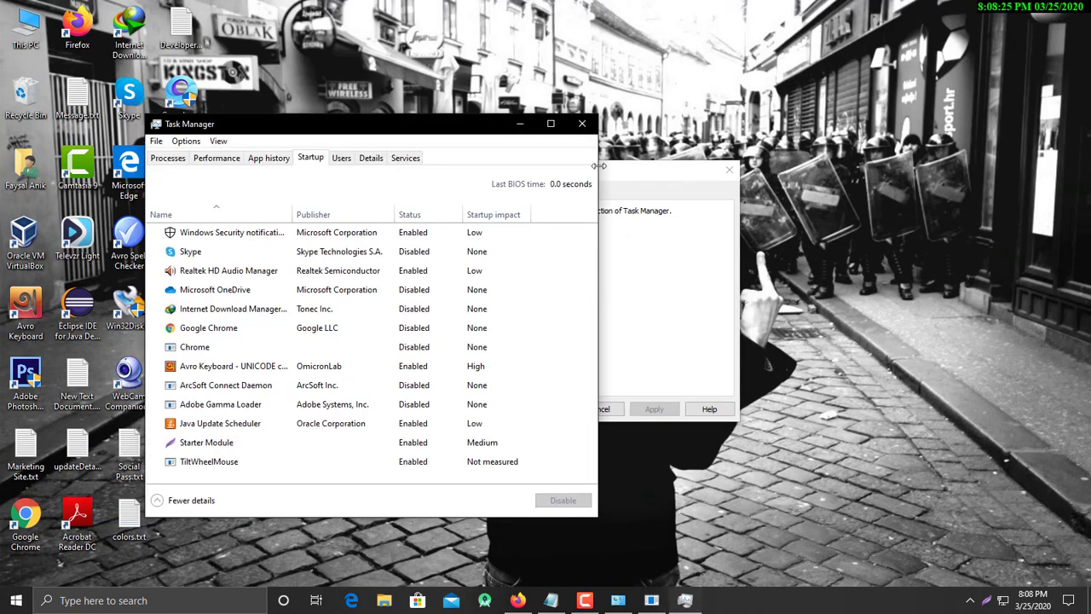
left_click(582, 124)
left_click(383, 198)
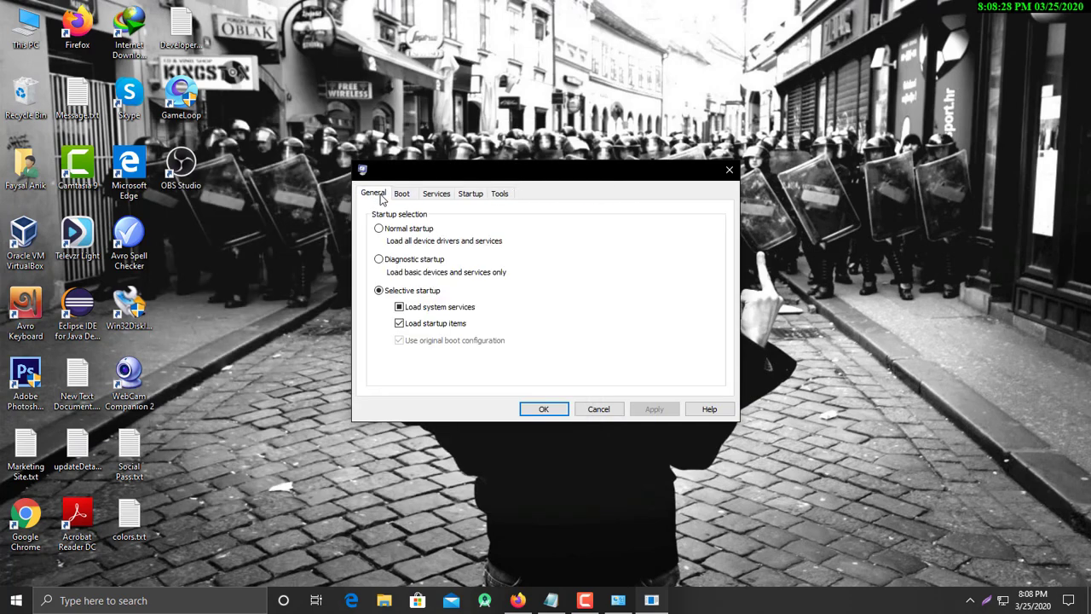
left_click(406, 196)
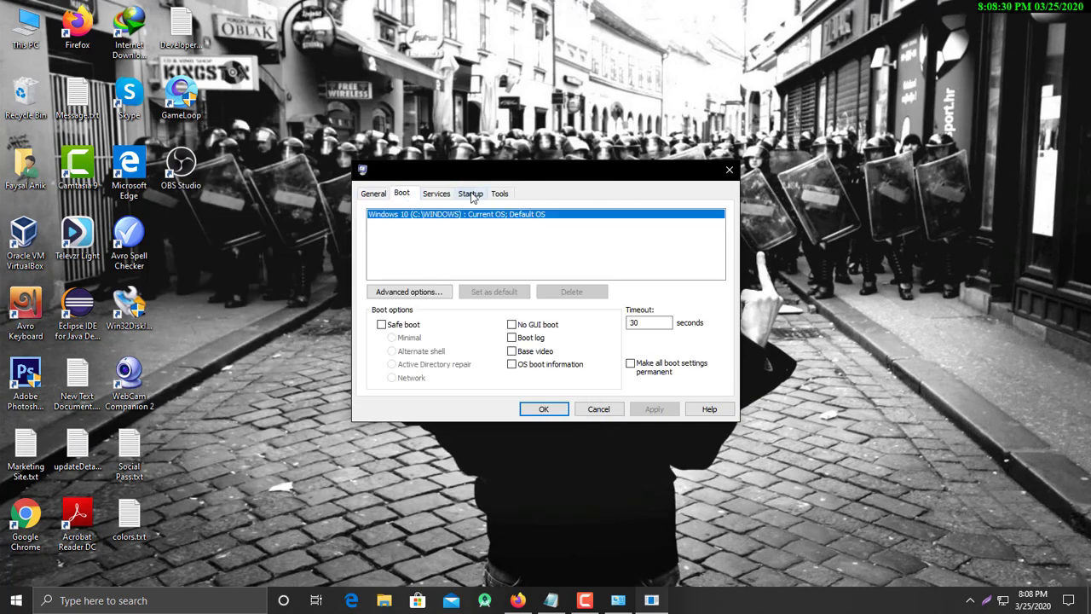
left_click(469, 194)
left_click(499, 193)
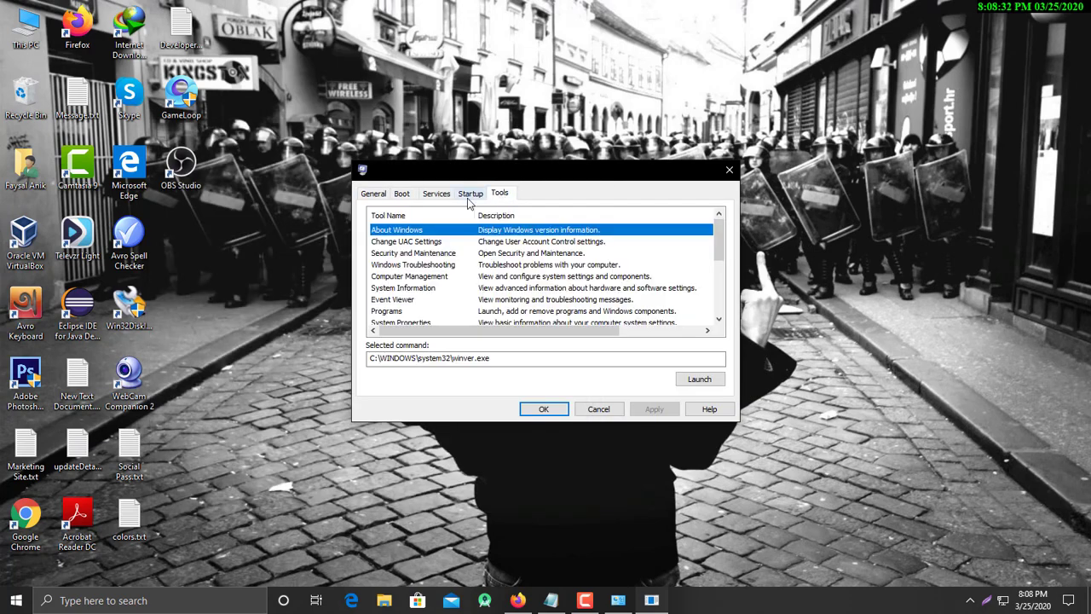
Review the services in System Configuration, hide all Microsoft services and accept the configuration.
left_click(445, 199)
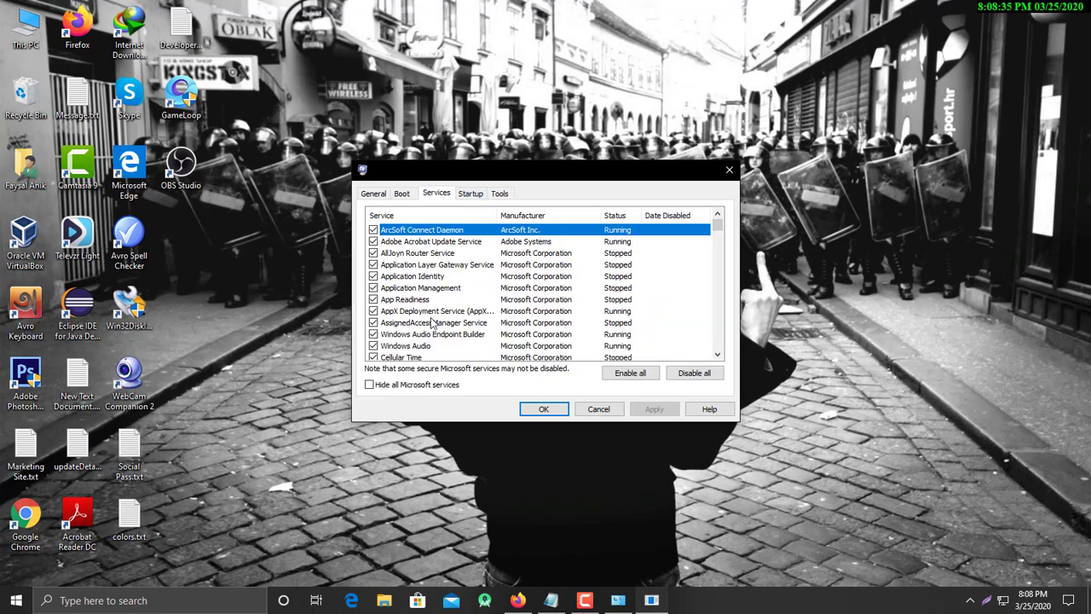
left_click(437, 200)
scroll(426, 330, "down", 3)
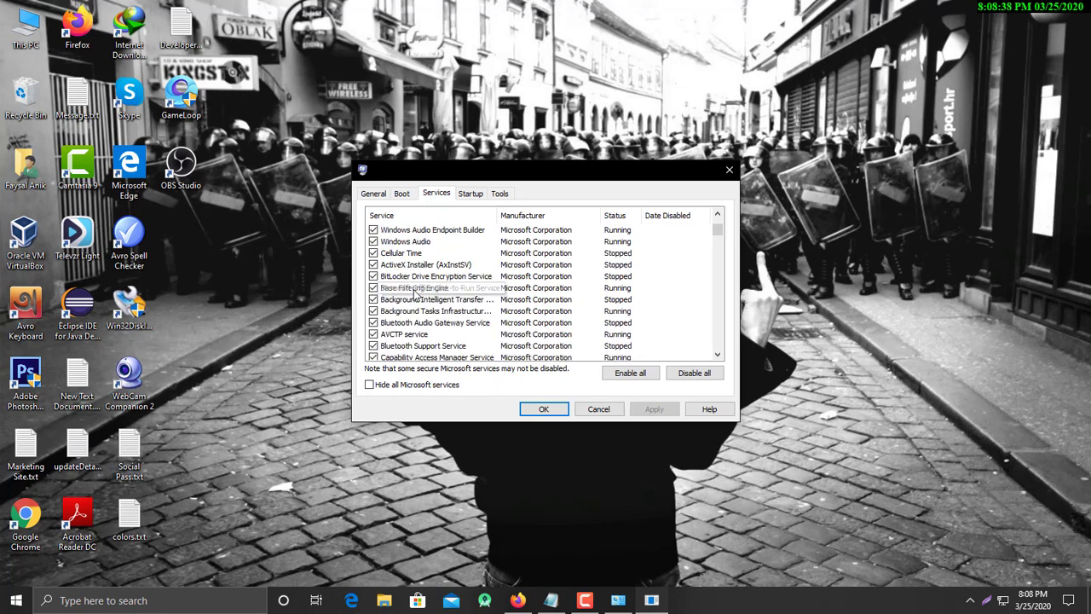
scroll(431, 328, "up", 3)
left_click(393, 388)
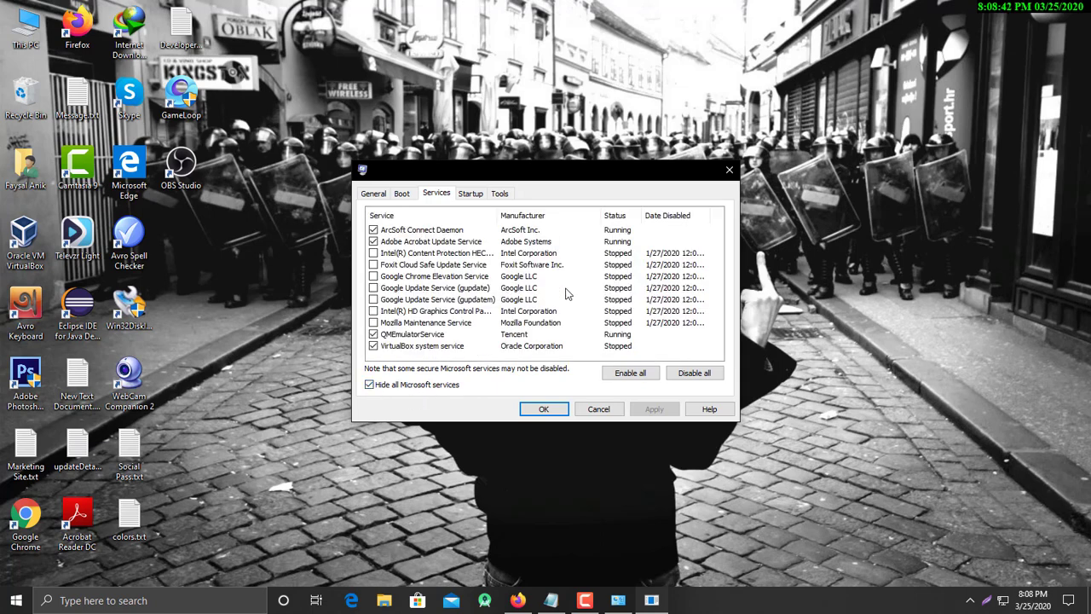
left_click(543, 410)
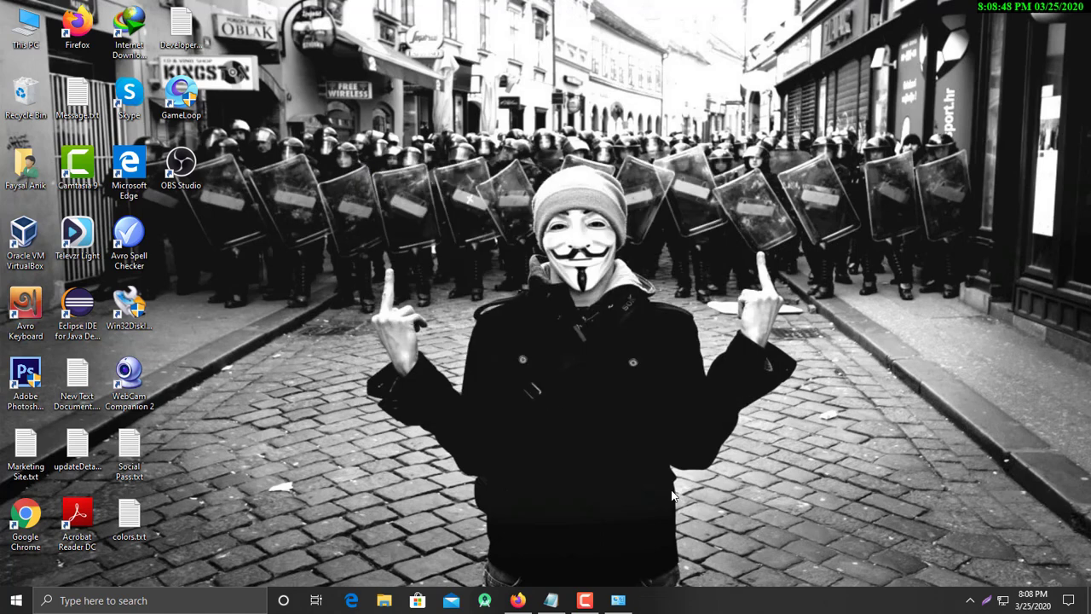
Add the line "now last thing we have to do is delete all things from recycle bin" below the msconfig note and minimise Notepad.
left_click(550, 600)
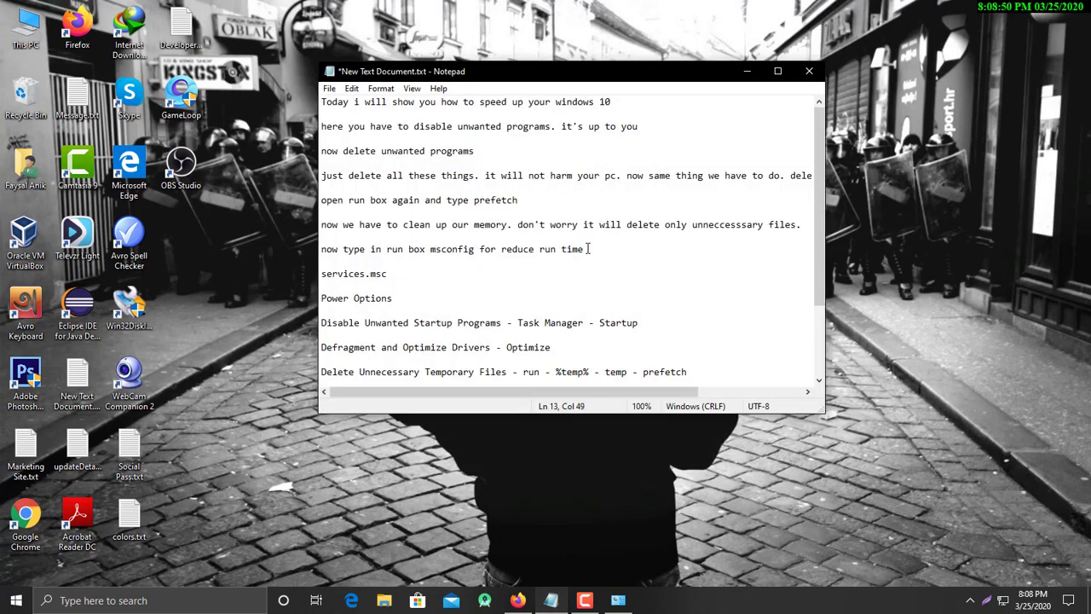
key("Return")
type("no")
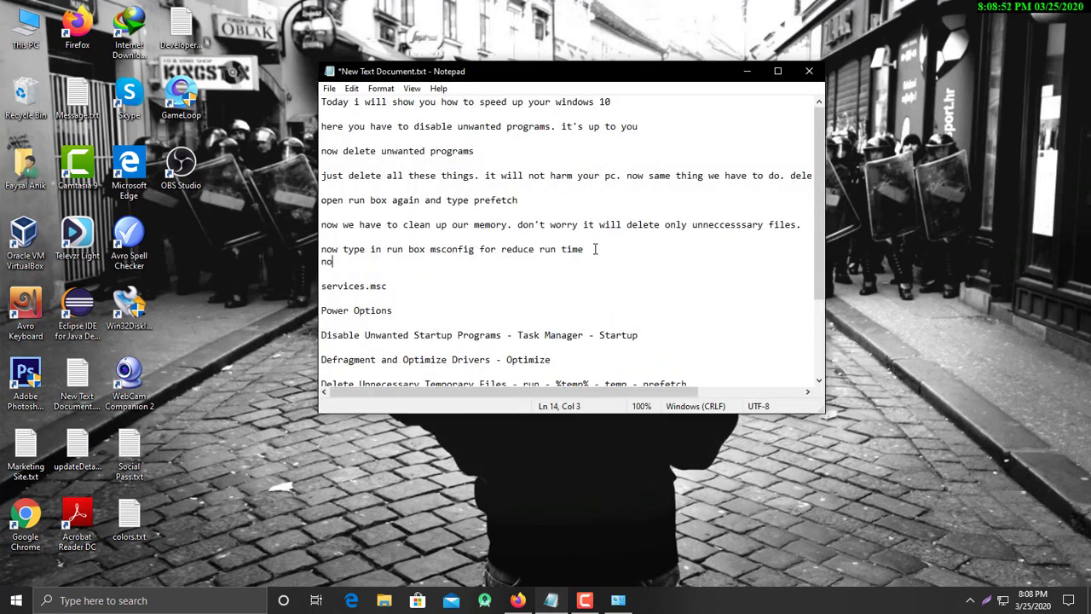
type("w last")
key("BackSpace")
key("BackSpace")
key("BackSpace")
key("BackSpace")
key("BackSpace")
key("BackSpace")
key("Return")
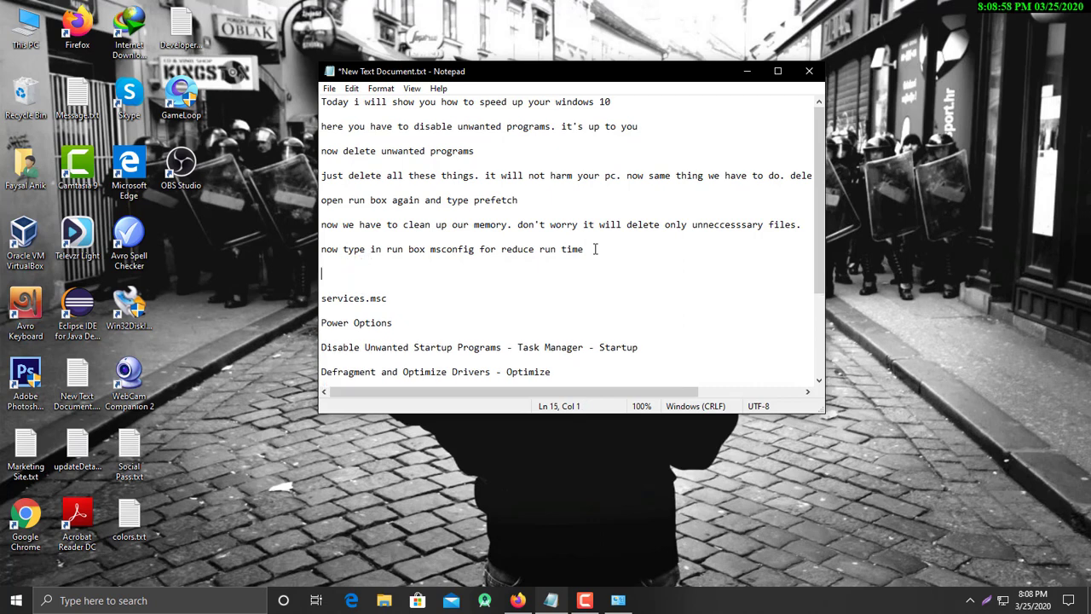
type("now last thin")
type("g we hav")
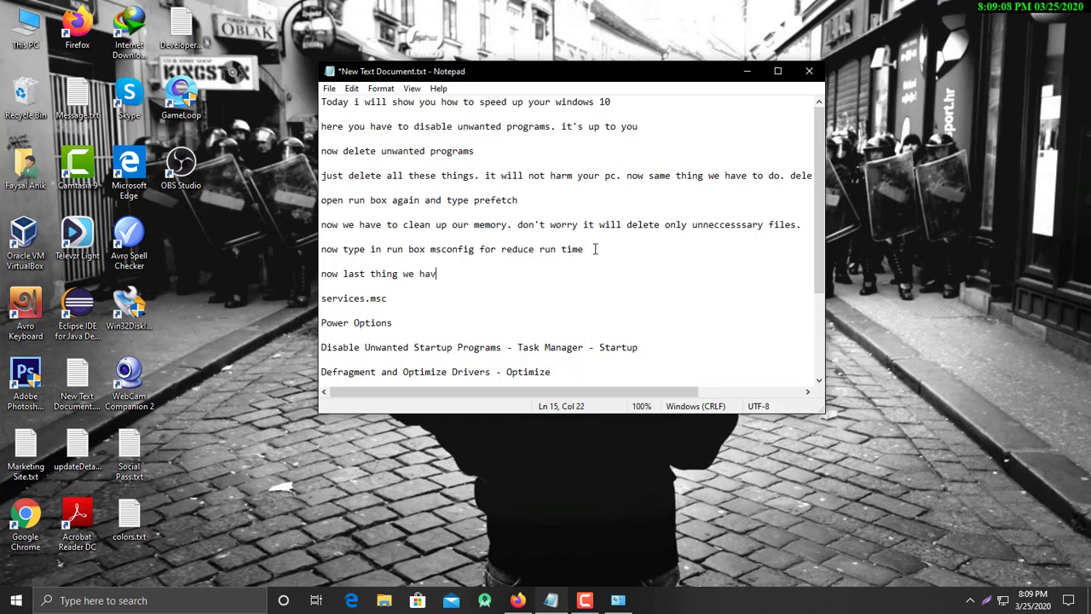
type("e to do is delete all")
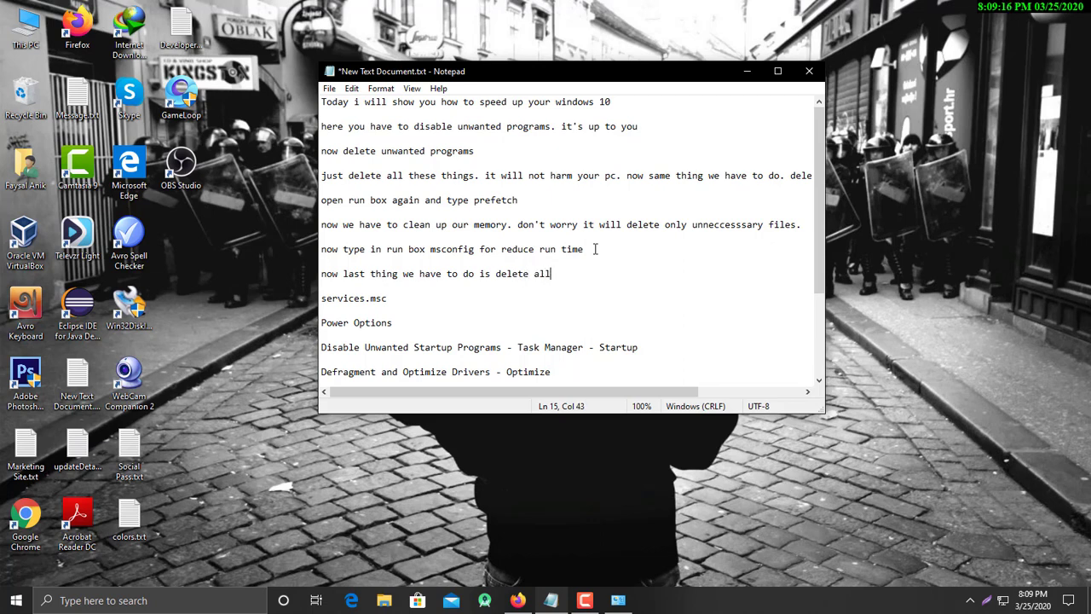
type(" things from recycle")
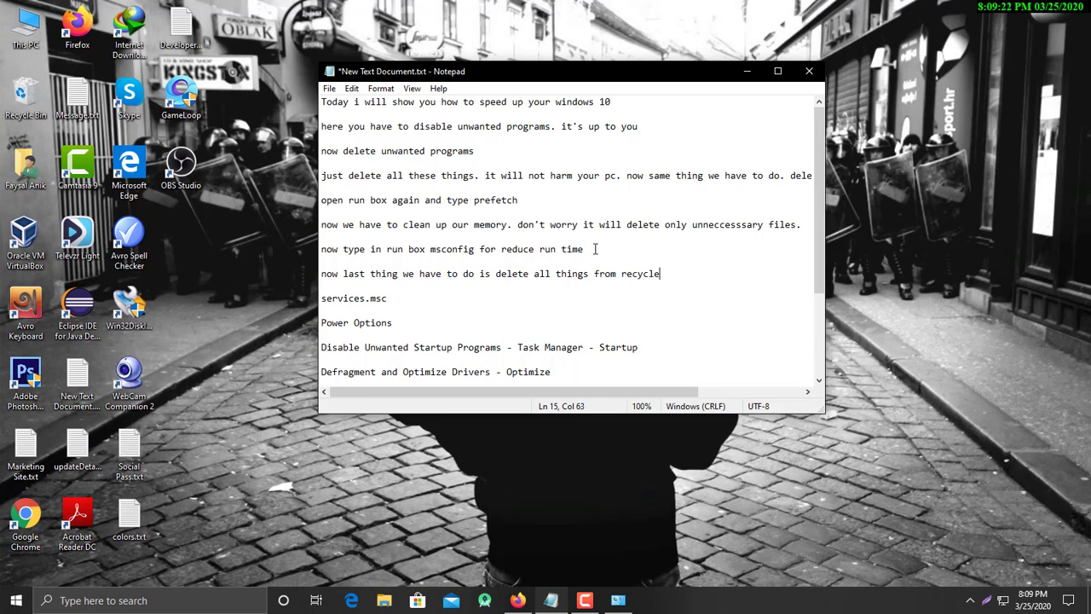
type(" bin")
left_click(745, 72)
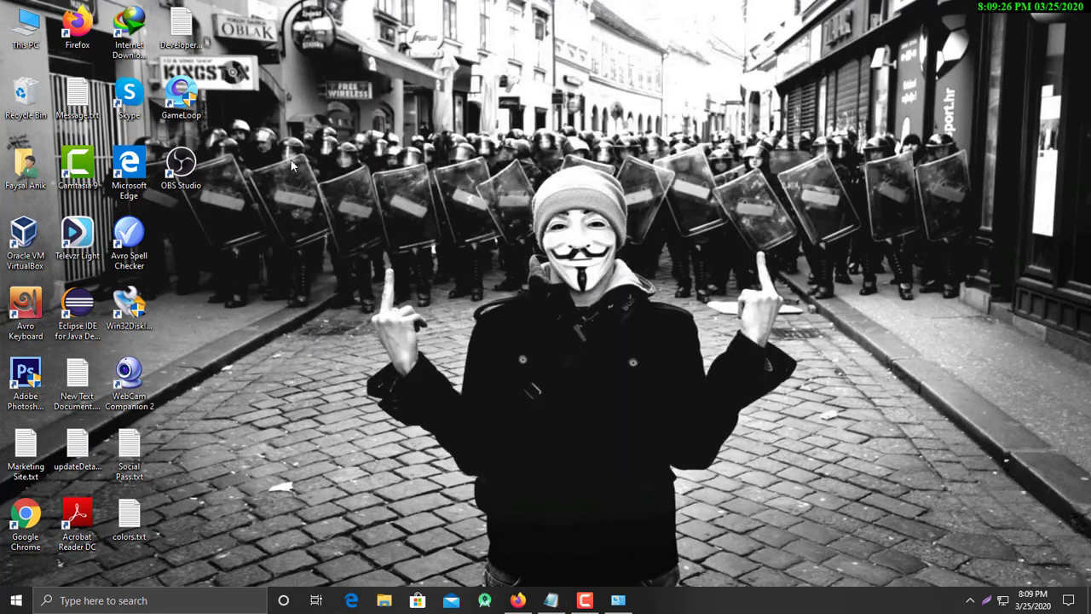
Refresh the desktop, permanently delete all items in the Recycle Bin and close its window.
right_click(291, 160)
left_click(330, 207)
double_click(25, 88)
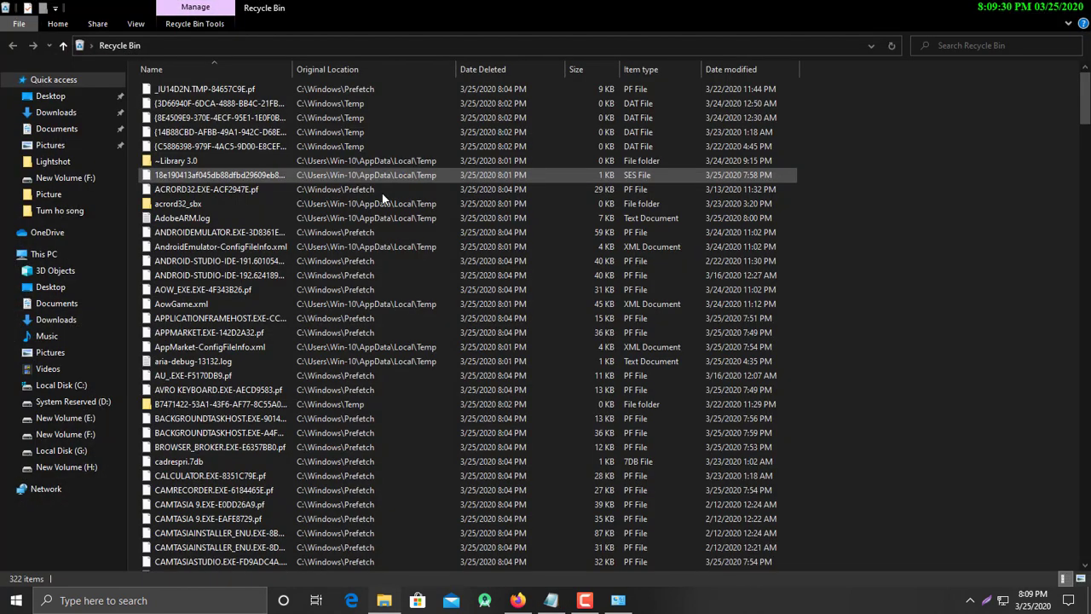
left_click_drag(133, 80, 213, 575)
right_click(334, 234)
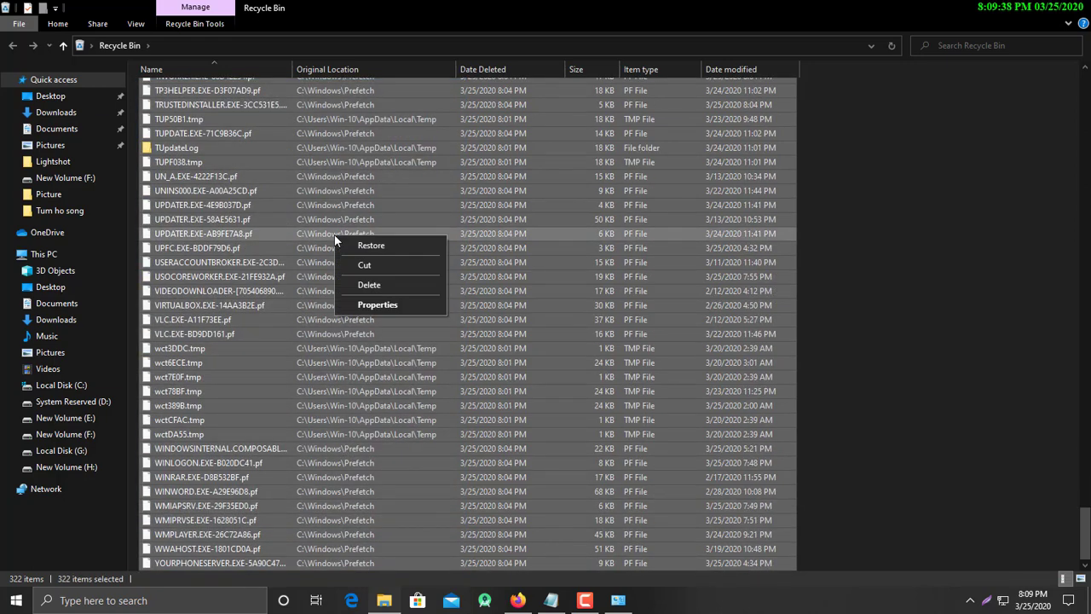
left_click(374, 285)
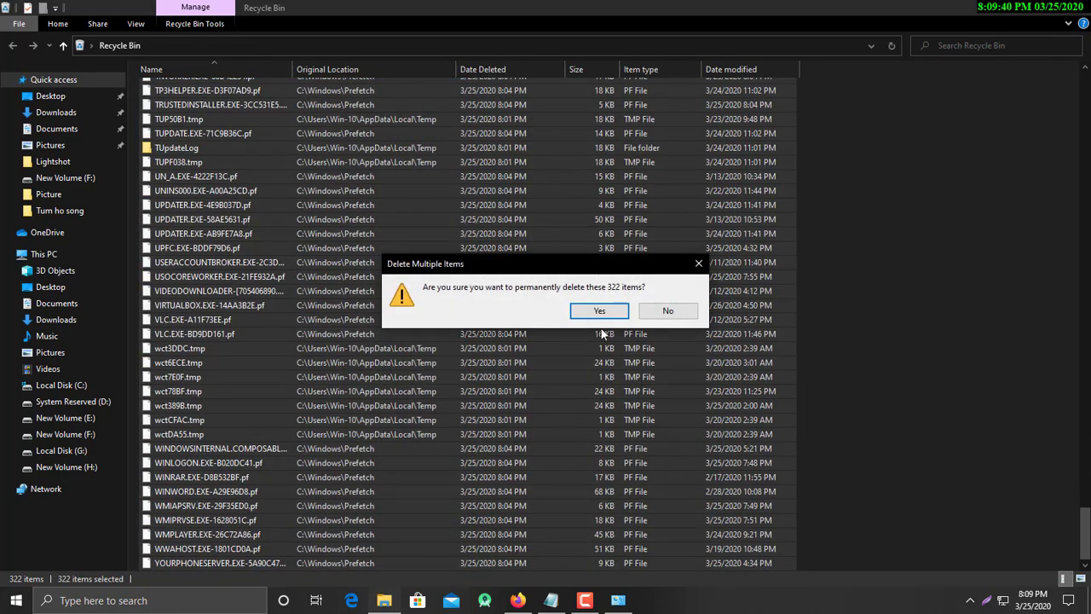
left_click(597, 312)
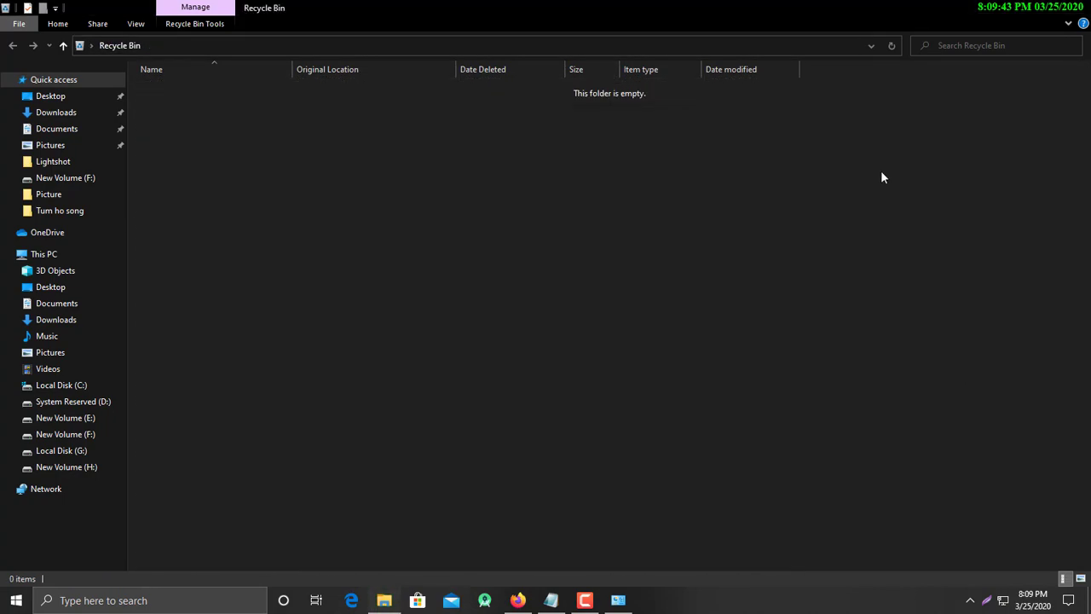
left_click(1074, 7)
Refresh the desktop repeatedly.
right_click(571, 159)
right_click(534, 169)
right_click(506, 184)
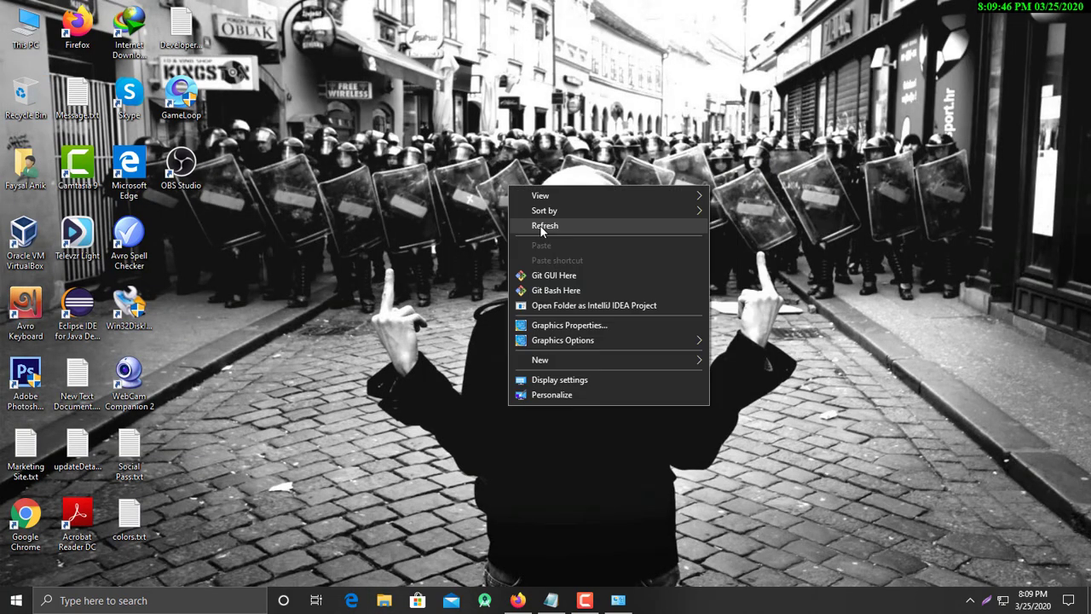
left_click(526, 224)
right_click(482, 228)
left_click(516, 268)
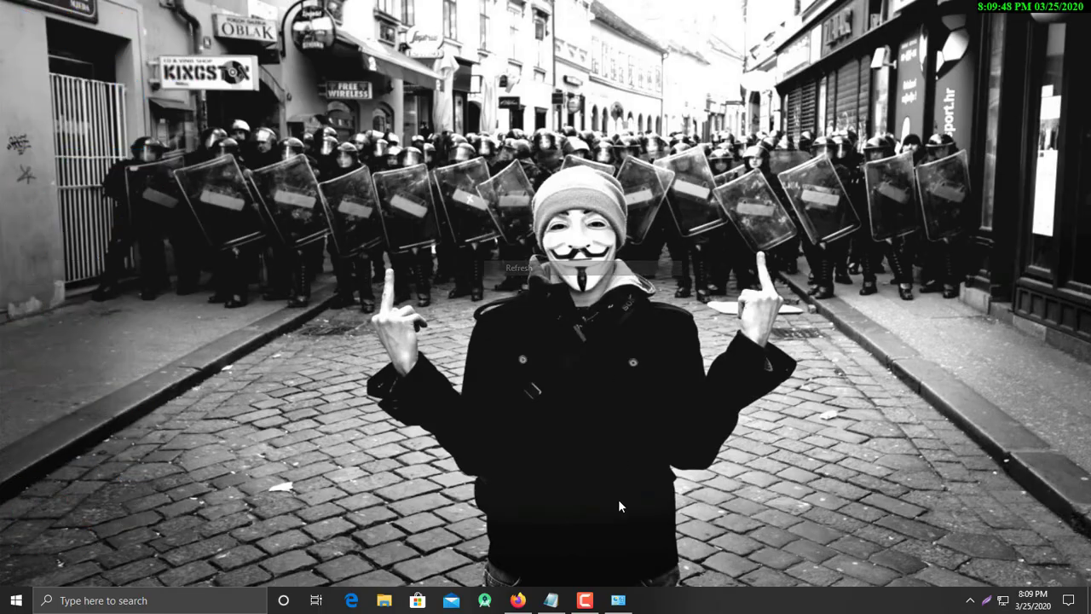
End the recycle bin note in Notepad with a period, add the line "Thank you." below it and close the file without saving.
left_click(618, 600)
left_click(620, 599)
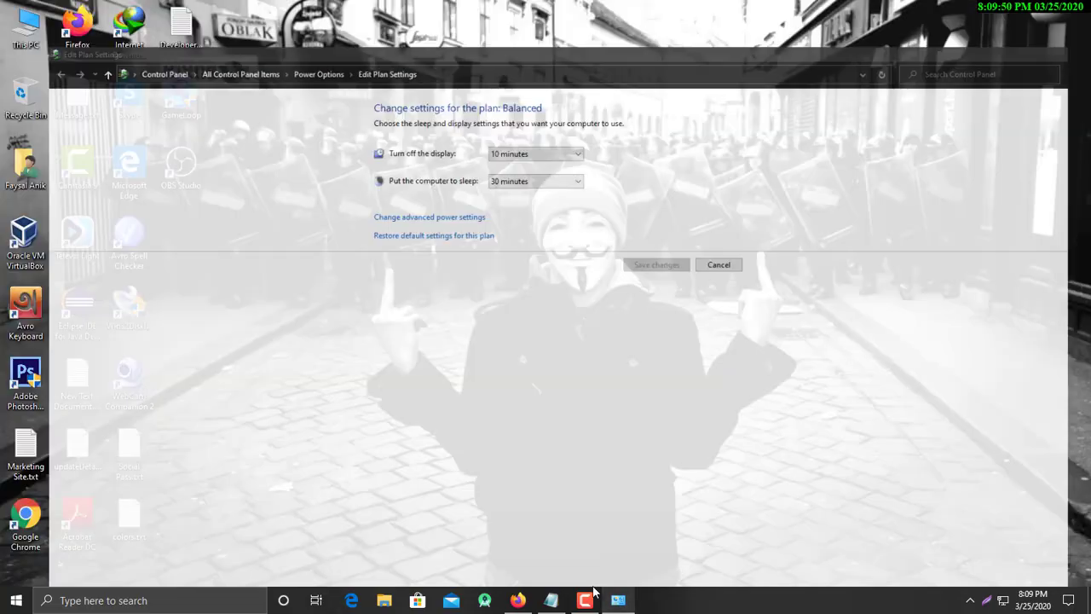
left_click(551, 600)
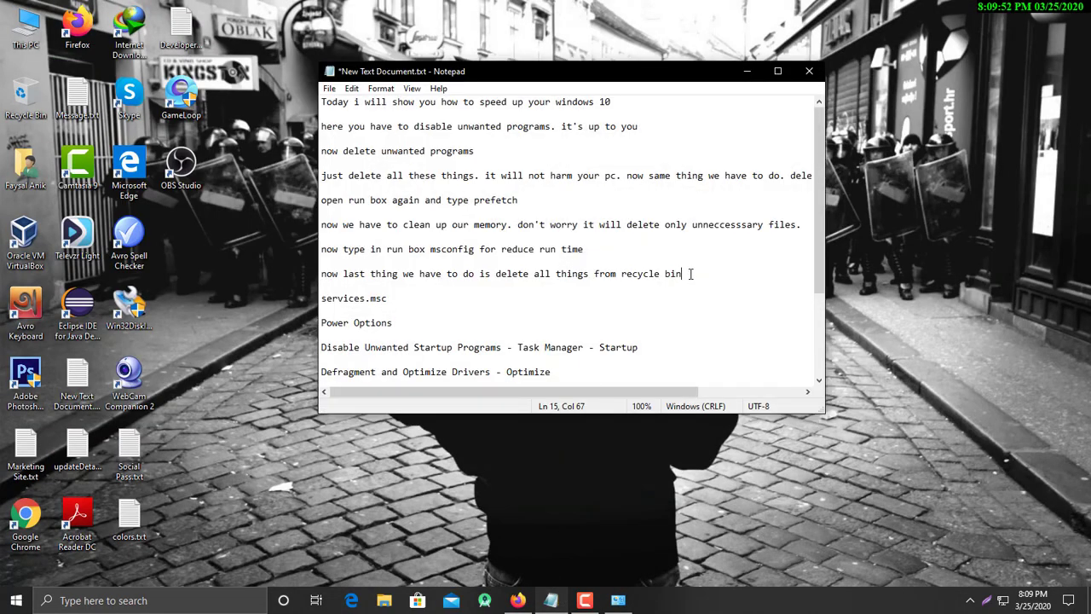
type(".")
key("Return")
key("Return")
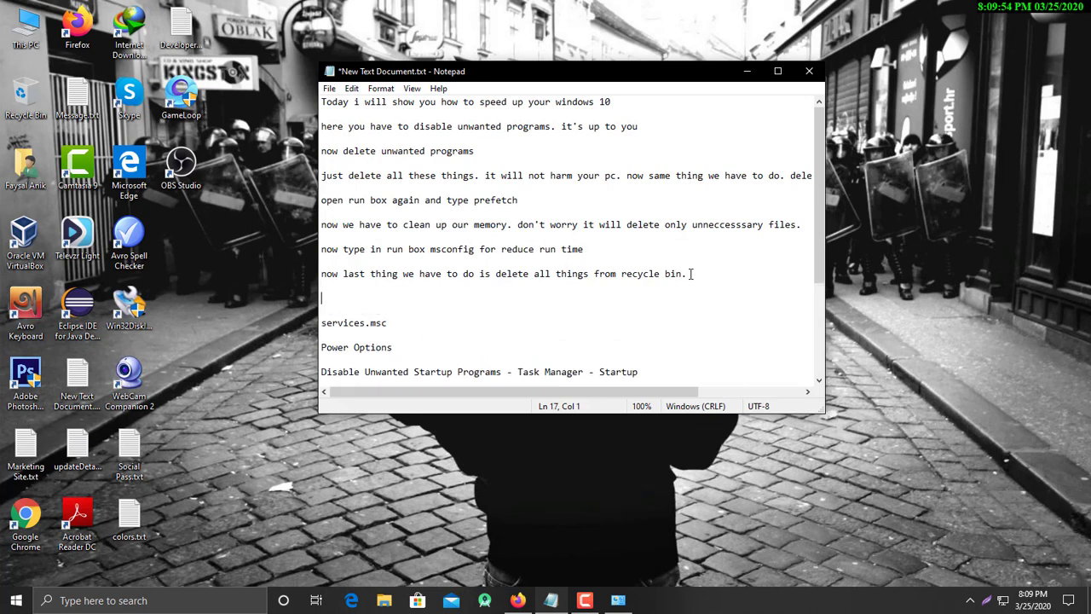
type("Thank you.")
left_click(809, 71)
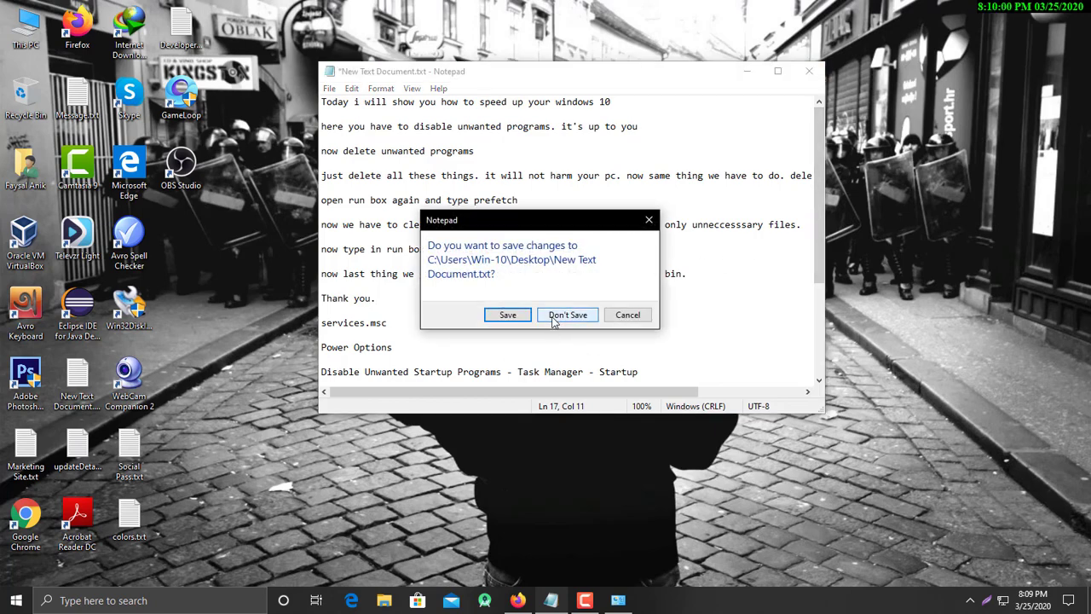
left_click(563, 315)
left_click(553, 600)
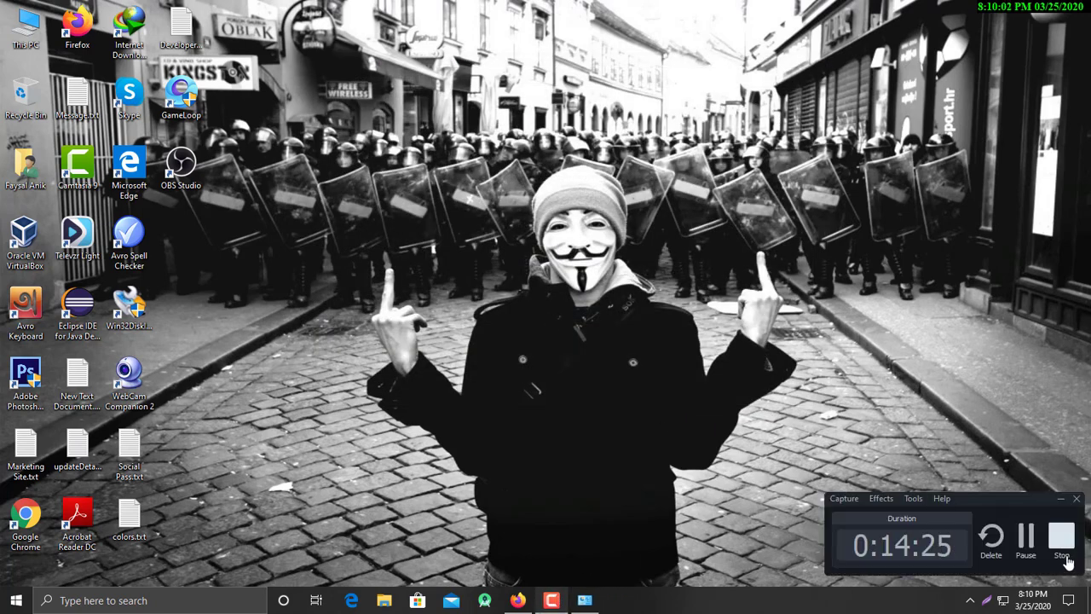
left_click(1061, 537)
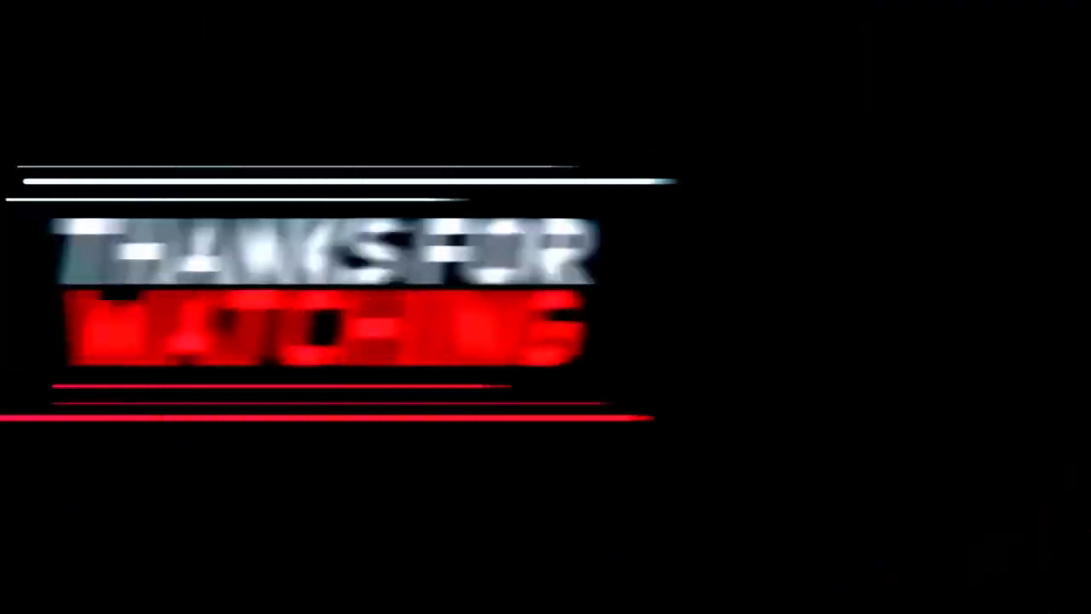